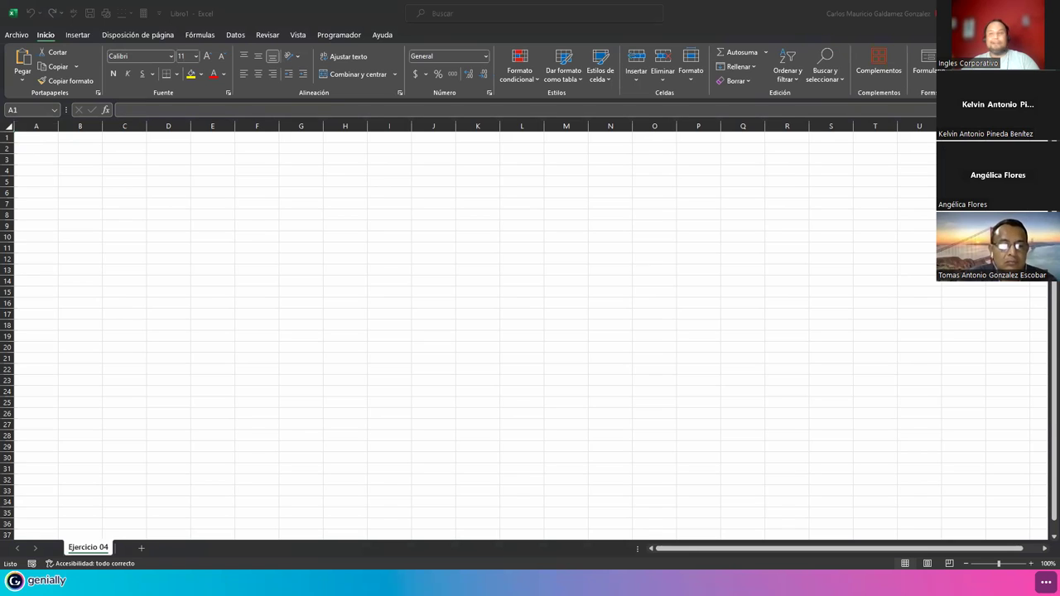
# Step: Enter 5 in cell B4 and 1 in cell C4
pyautogui.click(164, 192)
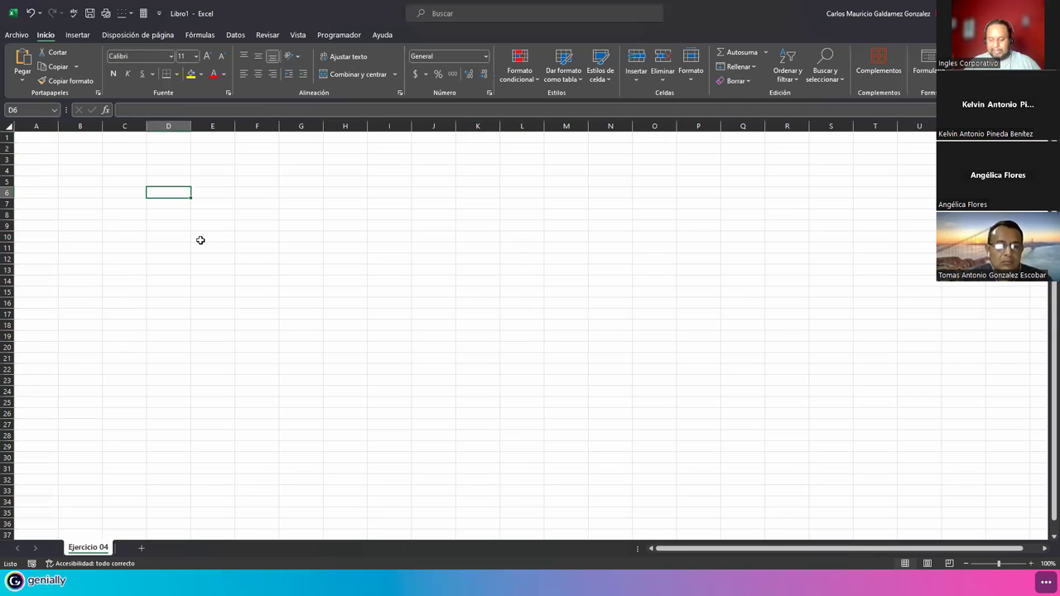
pyautogui.press('Left')
pyautogui.press('Left')
pyautogui.press('Up')
pyautogui.press('Right')
pyautogui.press('Left')
pyautogui.press('Up')
pyautogui.write('5')
pyautogui.press('Right')
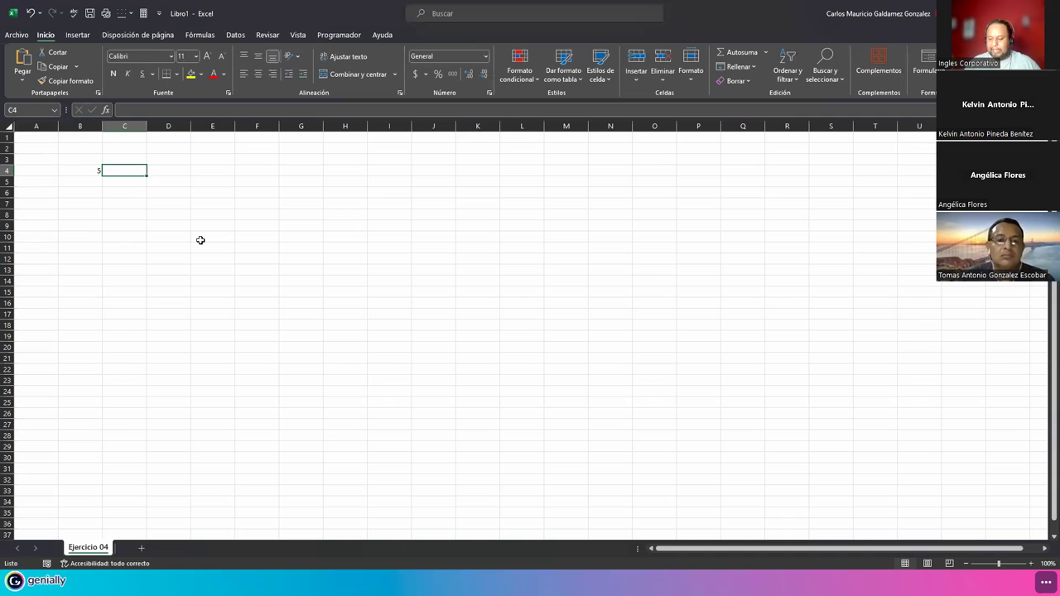
pyautogui.write('1')
pyautogui.press('Return')
# Step: Fill cells B5 to B9 with the values 6, 7, 8, 9 and 10
pyautogui.press('Left')
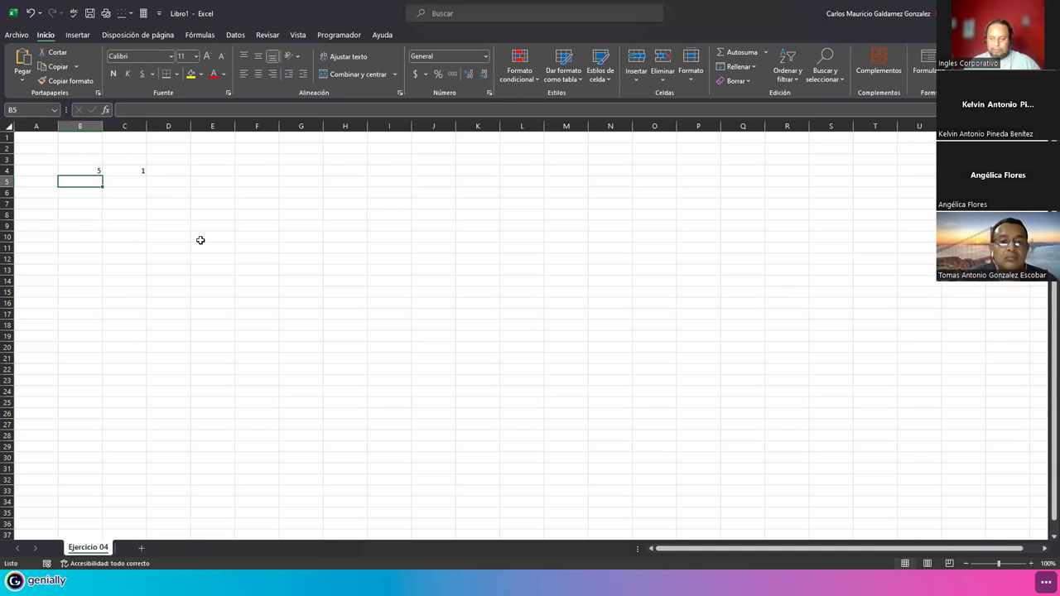
pyautogui.write('6')
pyautogui.press('Return')
pyautogui.write('7')
pyautogui.press('Return')
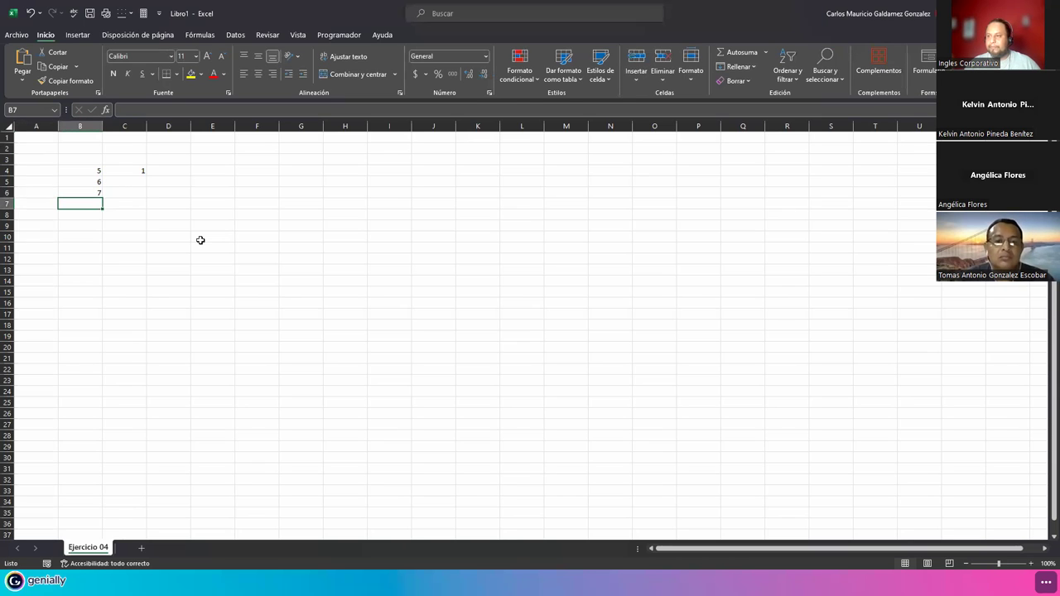
pyautogui.write('8')
pyautogui.press('Return')
pyautogui.write('9')
pyautogui.press('Return')
pyautogui.write('10')
pyautogui.press('Return')
# Step: Fill cells C5 to C9 with the values 2, 3, 4, 5 and 6
pyautogui.press('Right')
pyautogui.press('Up')
pyautogui.press('Up')
pyautogui.press('Up')
pyautogui.press('Up')
pyautogui.press('Up')
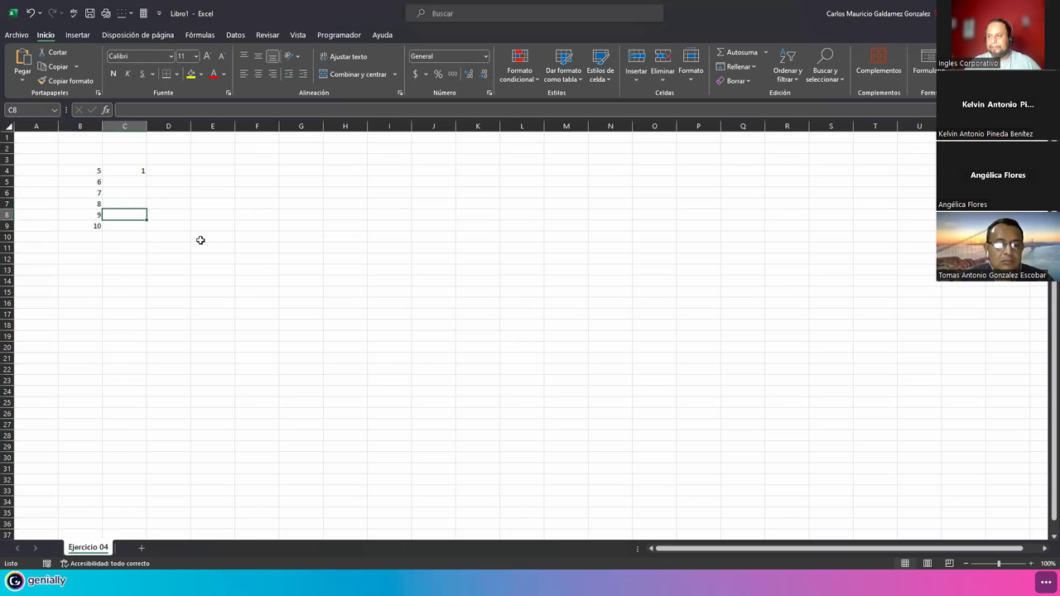
pyautogui.write('2')
pyautogui.press('Return')
pyautogui.write('3')
pyautogui.press('Return')
pyautogui.write('4')
pyautogui.press('Return')
pyautogui.write('5')
pyautogui.press('Return')
pyautogui.write('6')
pyautogui.press('Return')
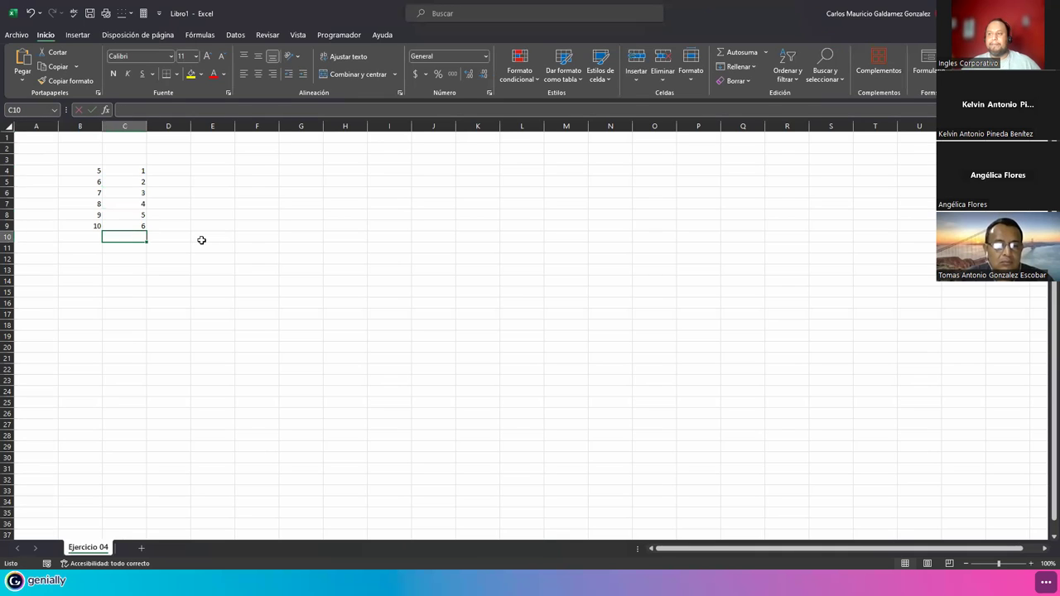
# Step: Enter the formula =B4*C4 in cell D4 to multiply the first pair of values
pyautogui.click(175, 170)
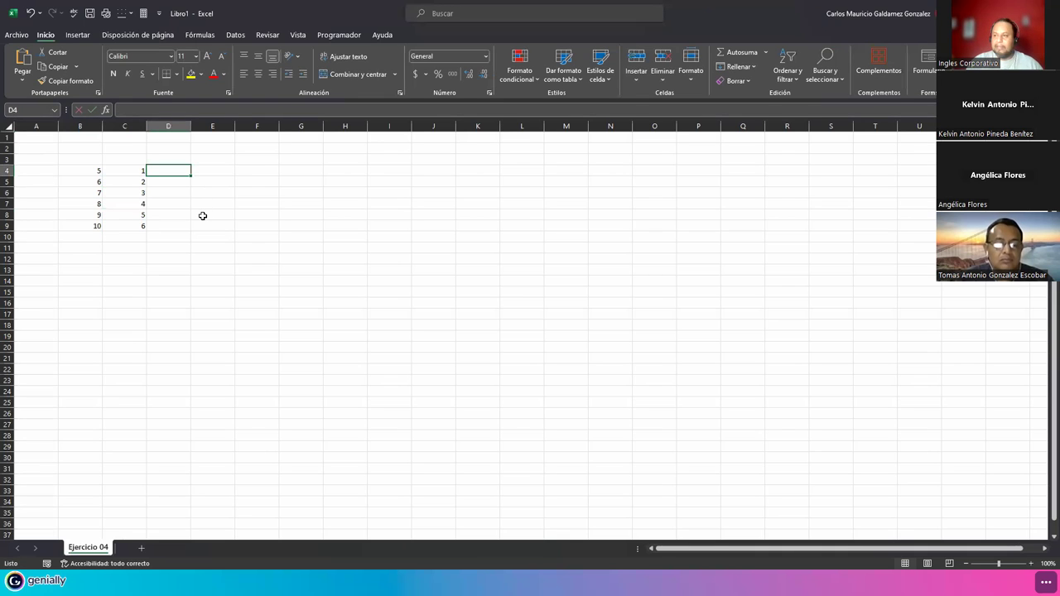
pyautogui.write('=')
pyautogui.press('Left')
pyautogui.press('Left')
pyautogui.write('*')
pyautogui.press('Left')
pyautogui.hotkey('ctrl', 'Return')
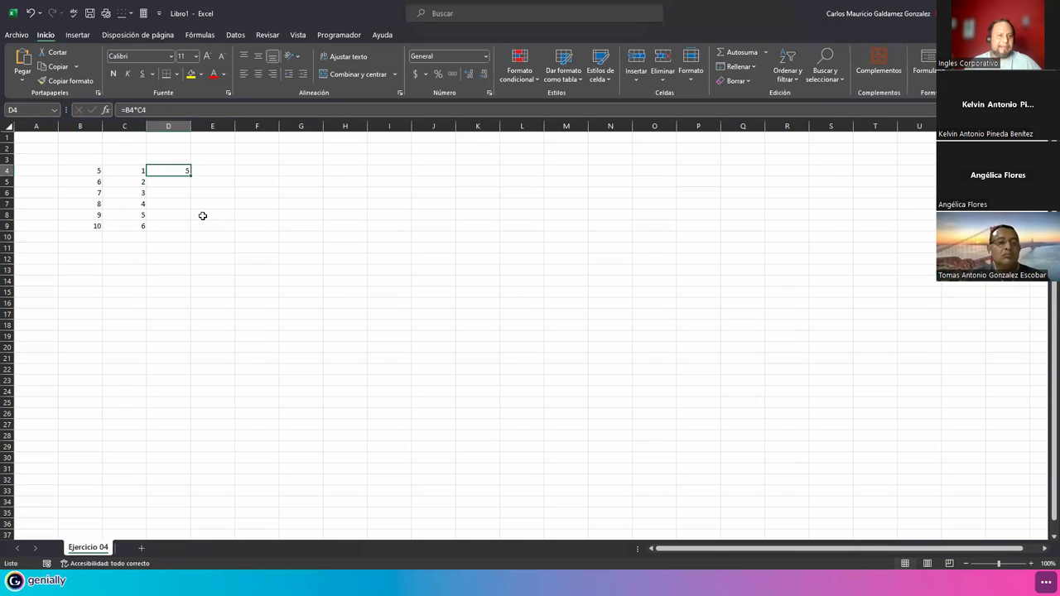
# Step: Review the cell references in D4's formula without changing them, and copy the formula down to D9
pyautogui.doubleClick(176, 170)
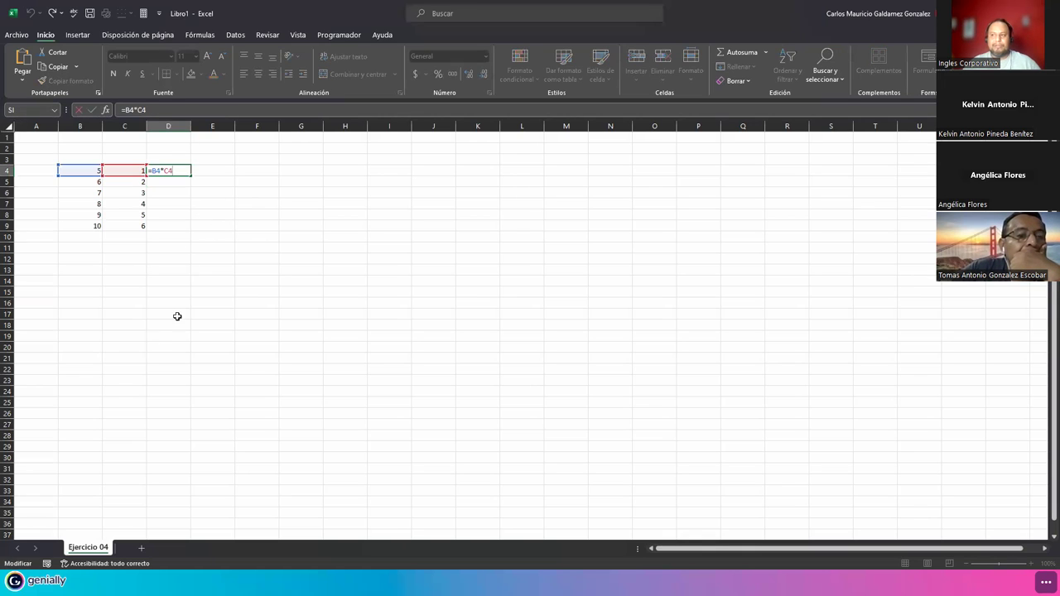
pyautogui.doubleClick(160, 170)
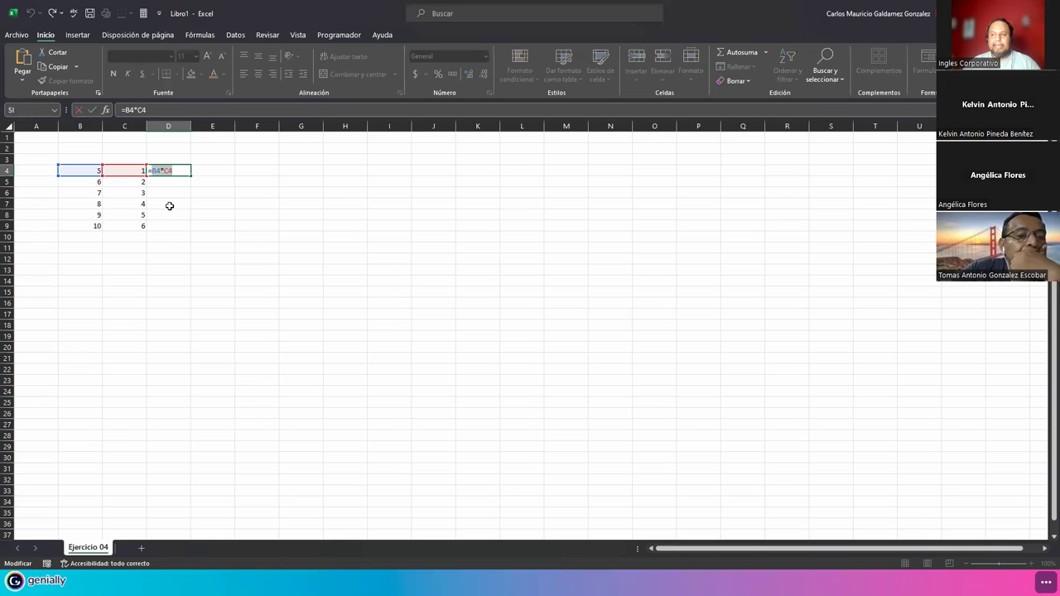
pyautogui.click(188, 169)
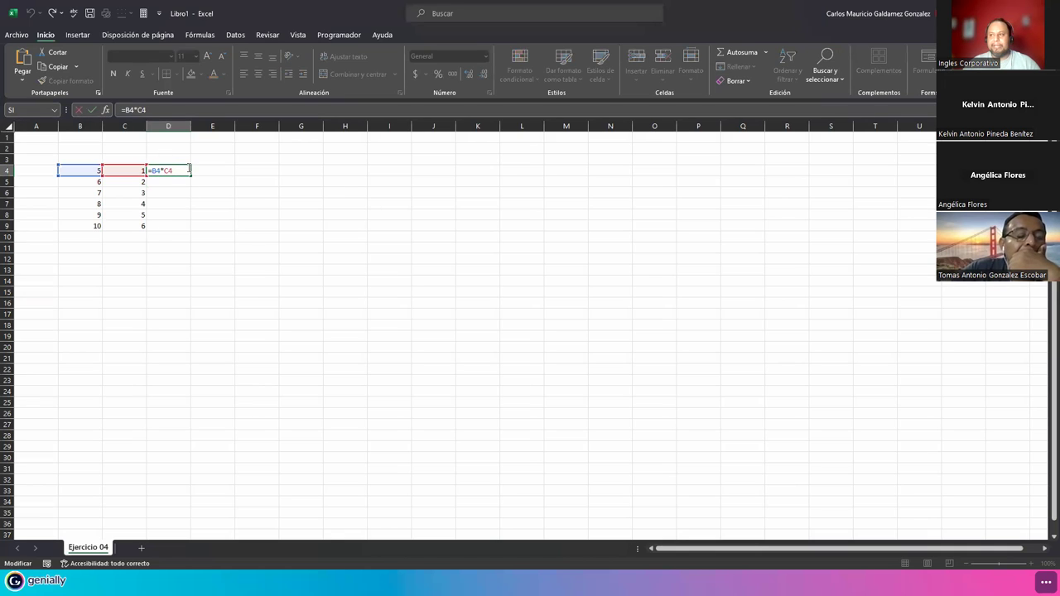
pyautogui.press('Escape')
pyautogui.moveTo(190, 176); pyautogui.dragTo(187, 232)
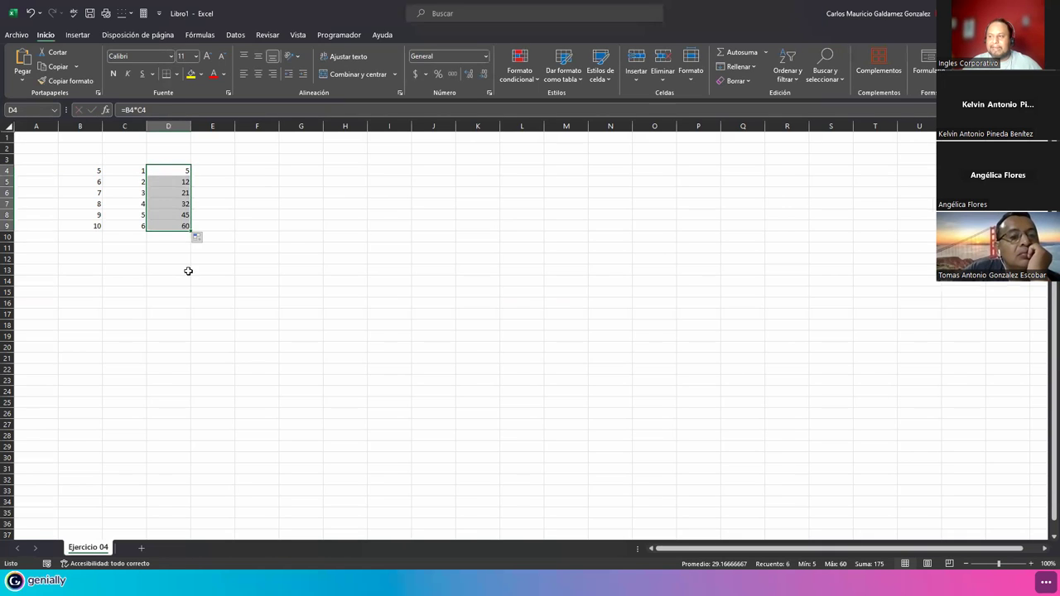
# Step: Examine the column and row references in D4's formula at a larger zoom, leaving the formula unchanged
pyautogui.scroll(4, 188, 271)
pyautogui.click(253, 204)
pyautogui.doubleClick(254, 204)
pyautogui.moveTo(244, 199); pyautogui.dragTo(277, 200)
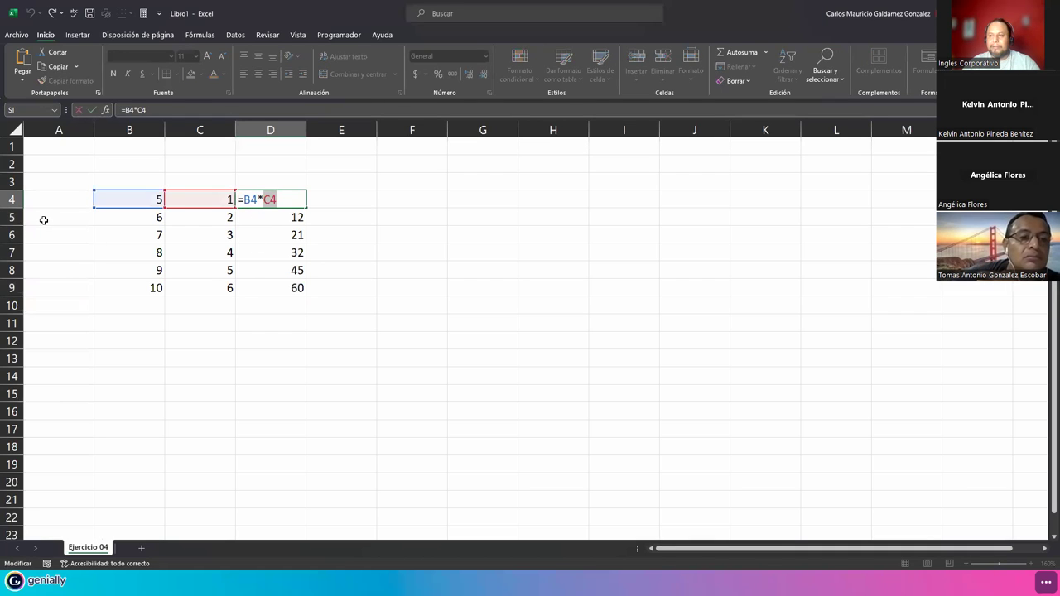
pyautogui.click(10, 200)
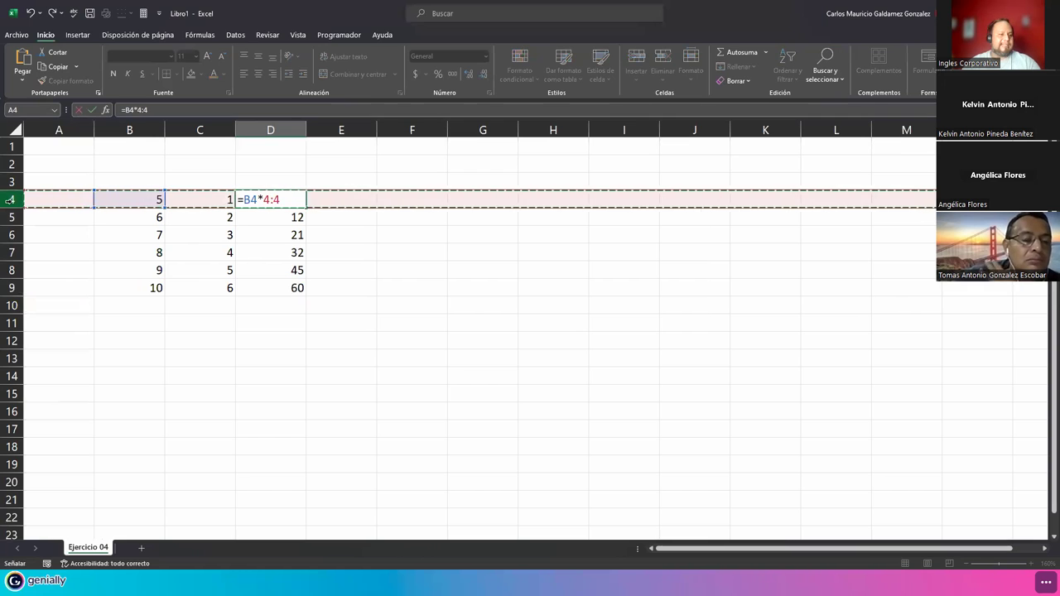
pyautogui.press('Escape')
# Step: Examine the column and row references in the copied formula in D5, leaving it unchanged
pyautogui.click(259, 218)
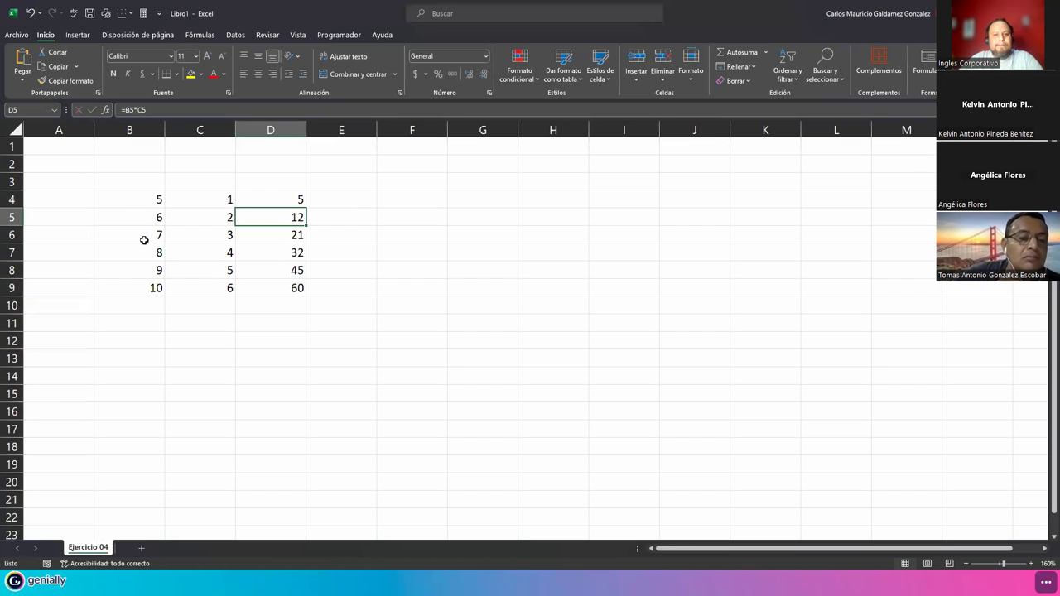
pyautogui.doubleClick(279, 216)
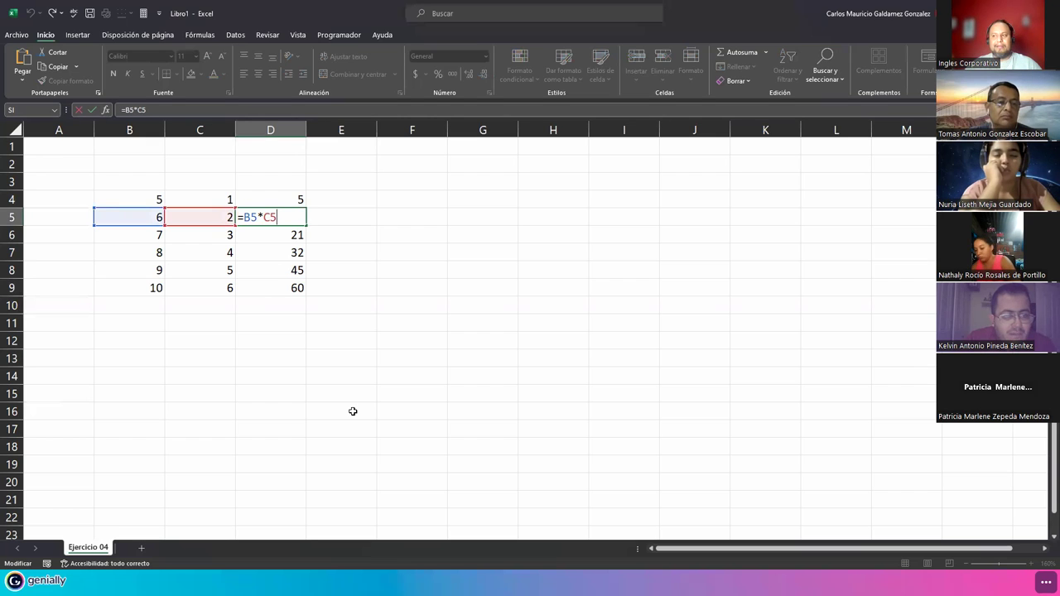
pyautogui.doubleClick(249, 217)
pyautogui.click(266, 217)
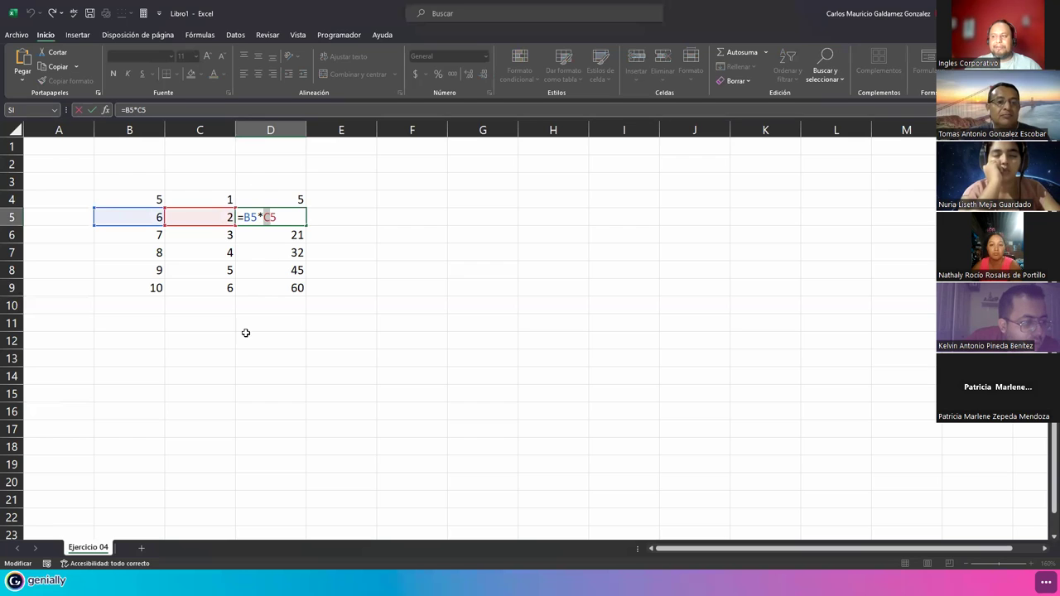
pyautogui.doubleClick(254, 217)
pyautogui.doubleClick(267, 217)
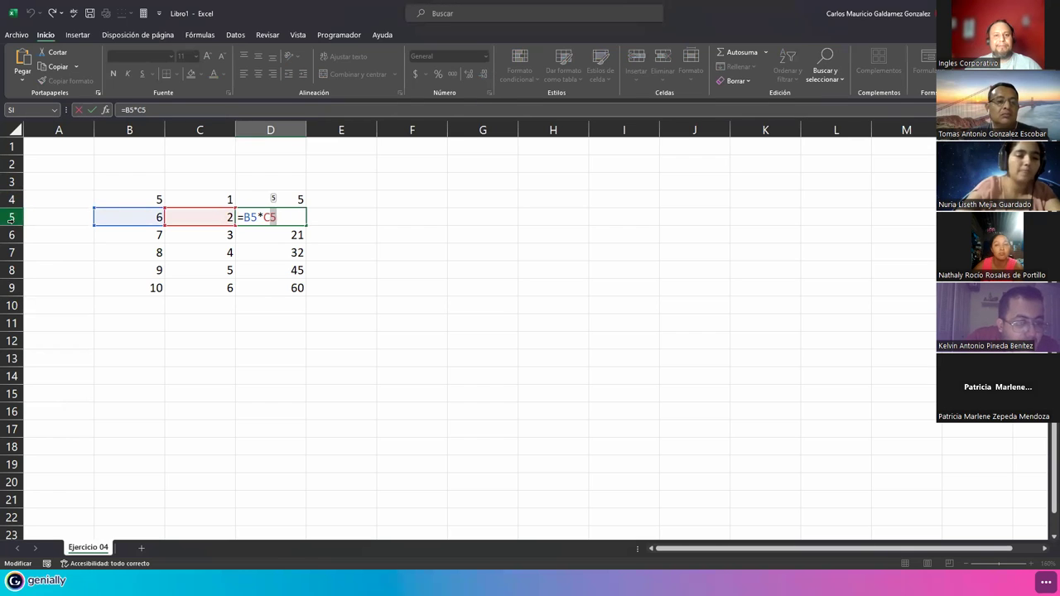
pyautogui.hotkey('ctrl', 'Return')
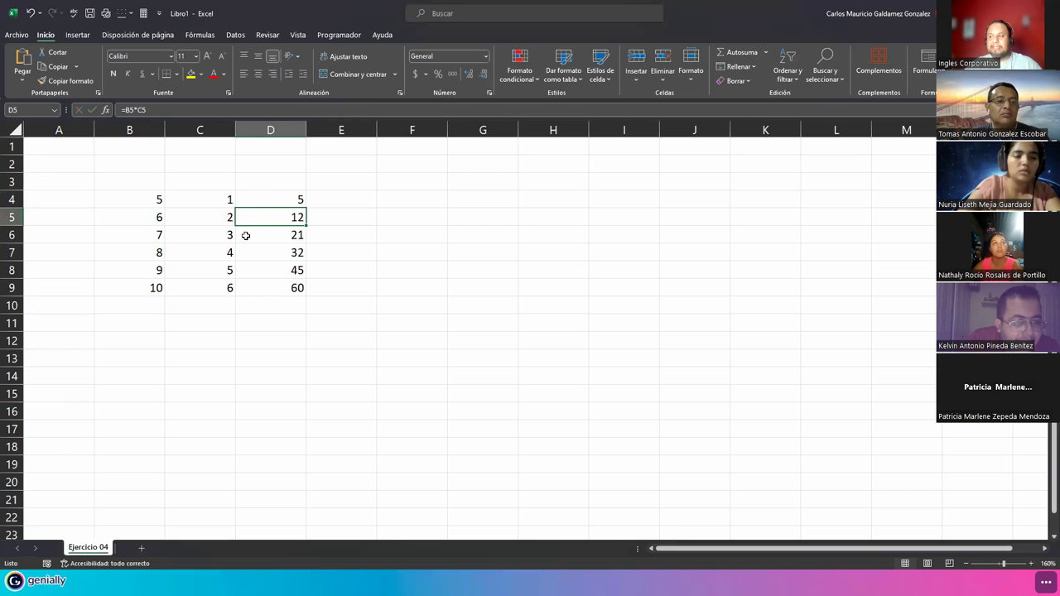
# Step: Copy D4's formula down to D9 again and review the row number in its C4 reference
pyautogui.click(267, 202)
pyautogui.moveTo(306, 209); pyautogui.dragTo(307, 288)
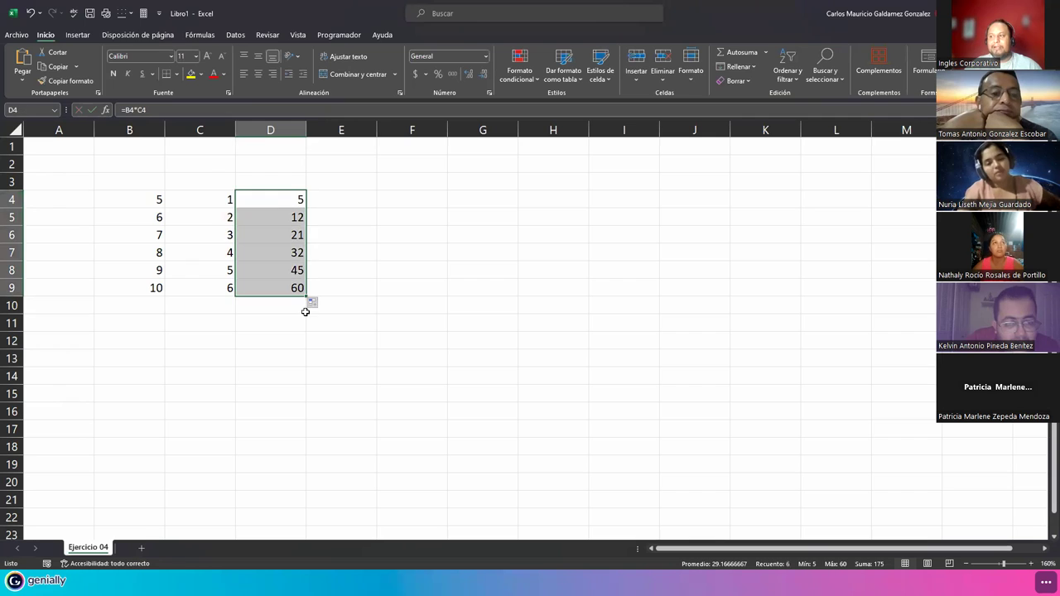
pyautogui.doubleClick(274, 202)
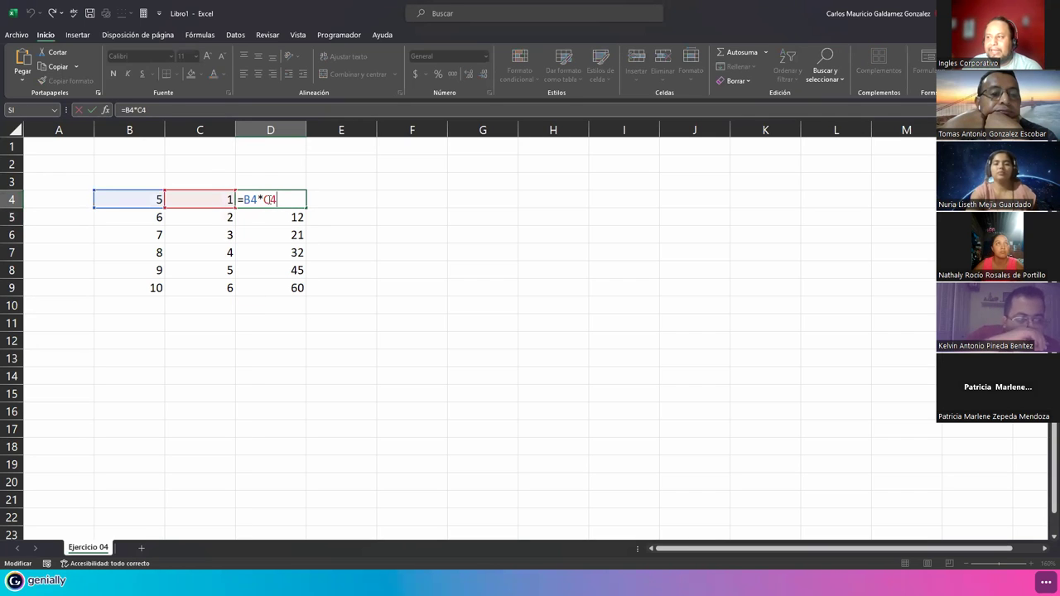
pyautogui.doubleClick(266, 202)
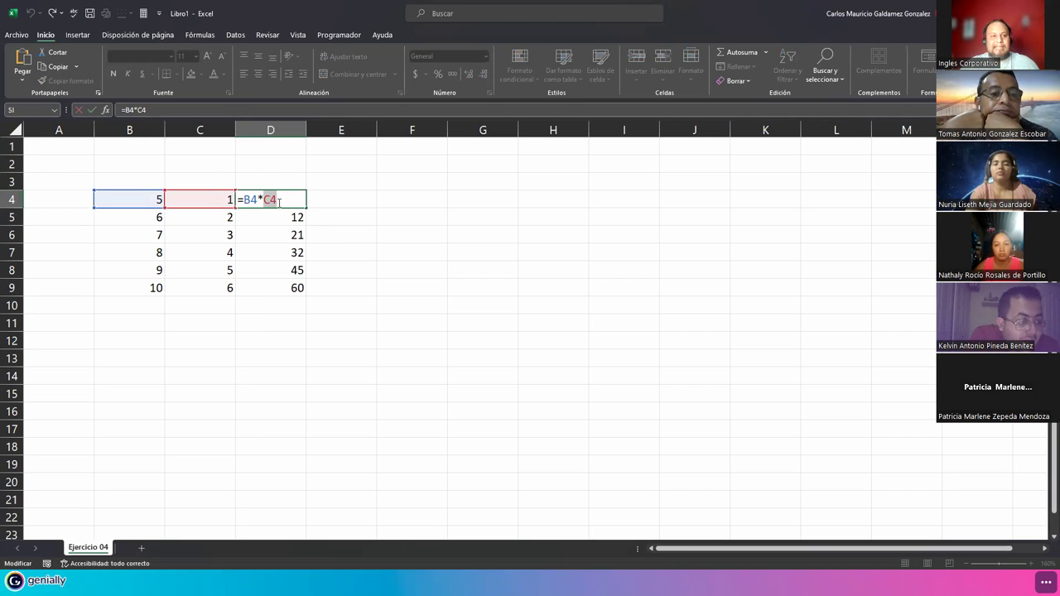
pyautogui.click(279, 201)
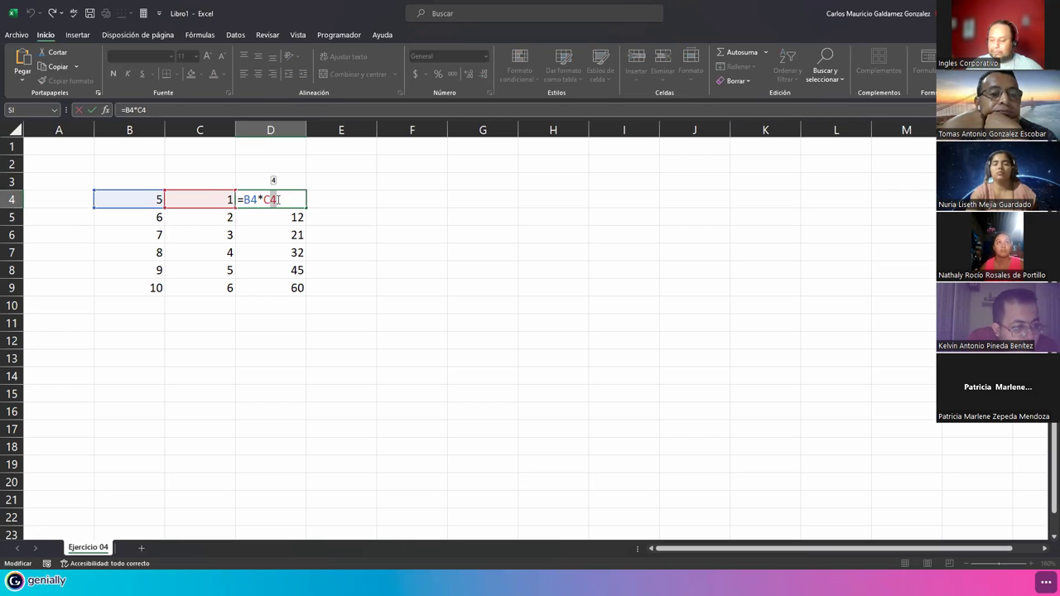
pyautogui.press('Return')
# Step: Review the references in each copied formula from D5 to D9, one cell at a time
pyautogui.press('F2')
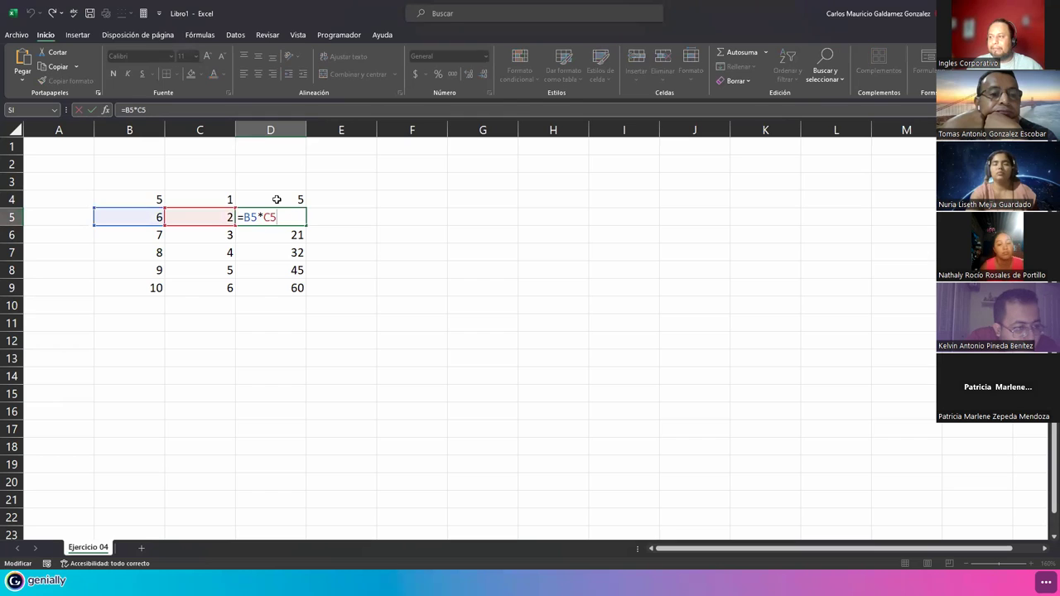
pyautogui.press('Return')
pyautogui.press('F2')
pyautogui.press('Return')
pyautogui.press('F2')
pyautogui.press('Return')
pyautogui.press('F2')
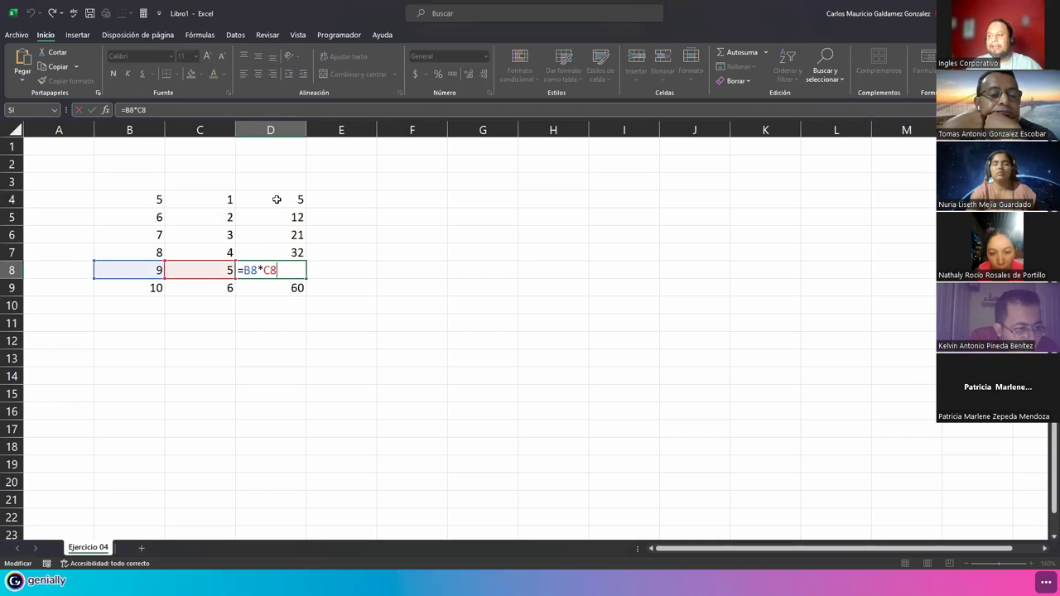
pyautogui.press('Return')
pyautogui.press('F2')
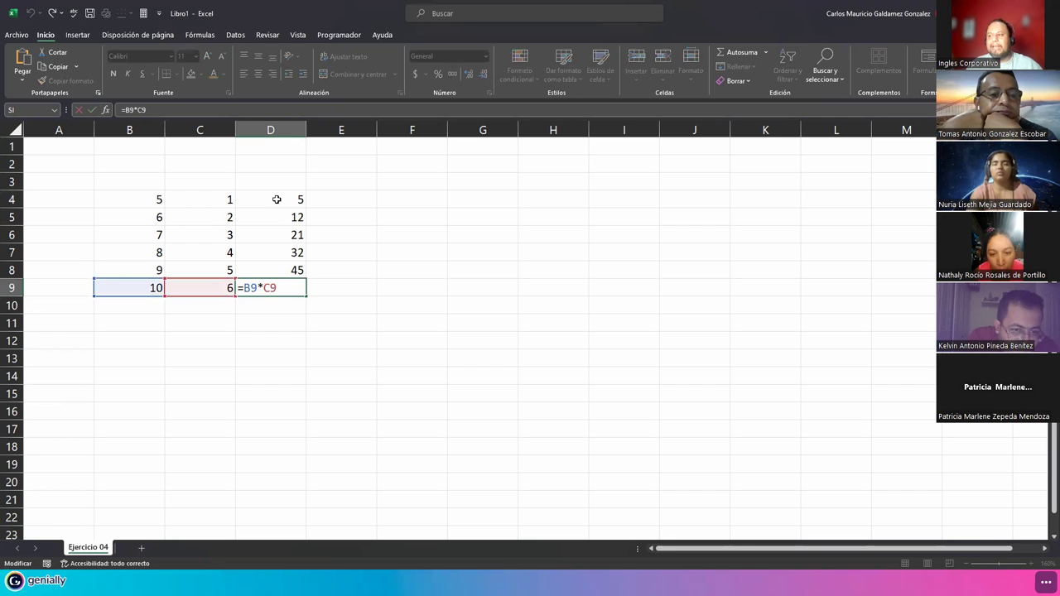
pyautogui.press('Return')
# Step: Add the column headings RELATIVAS in cell D3 and ABSOLUTAS in cell E3
pyautogui.press('Right')
pyautogui.press('Right')
pyautogui.press('Up')
pyautogui.press('Up')
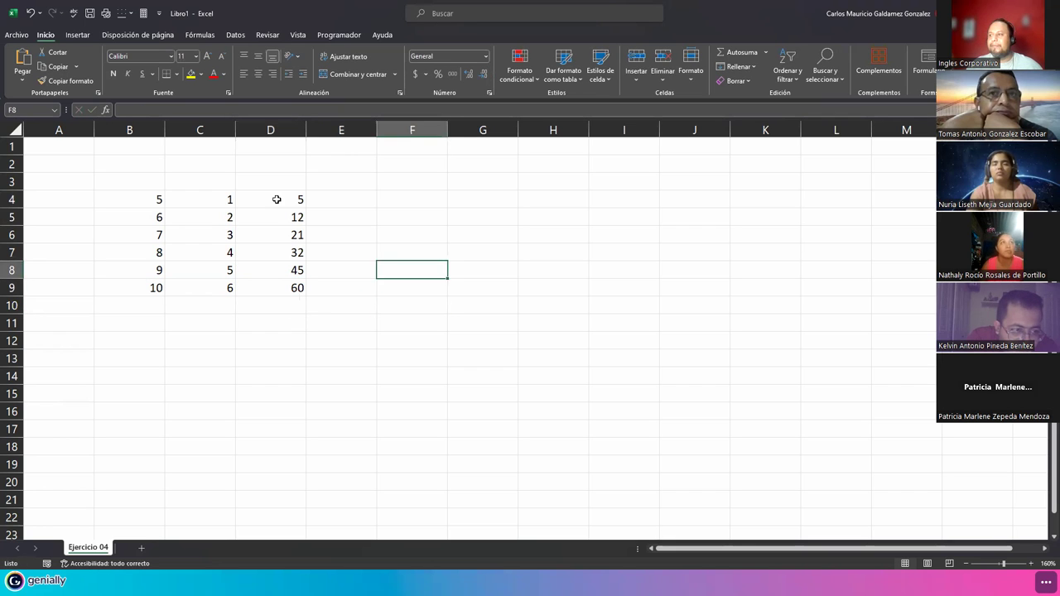
pyautogui.press('Up')
pyautogui.press('Up')
pyautogui.press('Left')
pyautogui.press('Left')
pyautogui.press('Up')
pyautogui.press('Up')
pyautogui.press('Up')
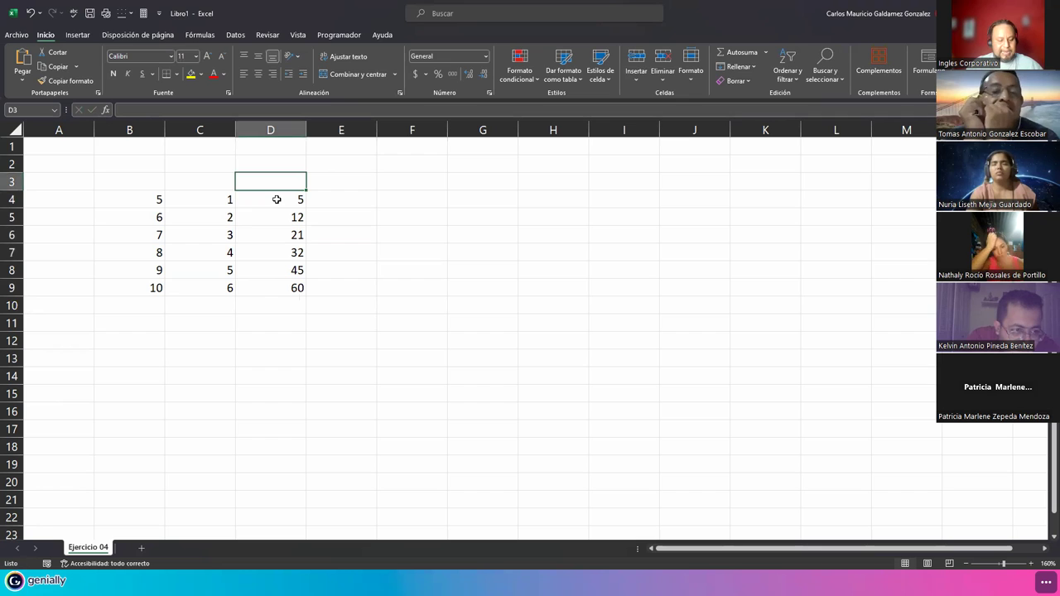
pyautogui.write('RELATIVAS')
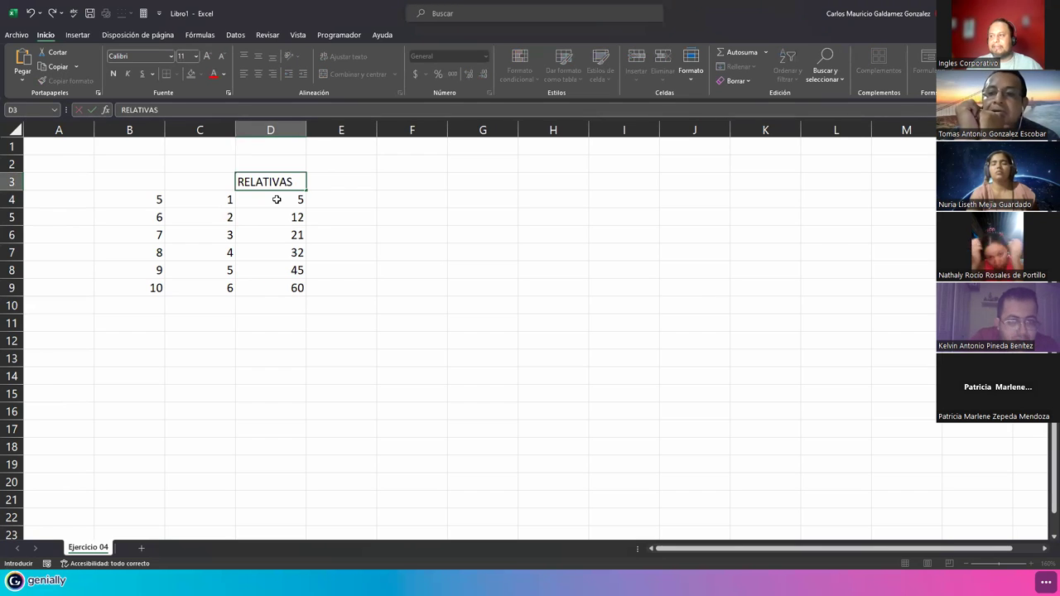
pyautogui.press('Tab')
pyautogui.write('ABSOLUTAS')
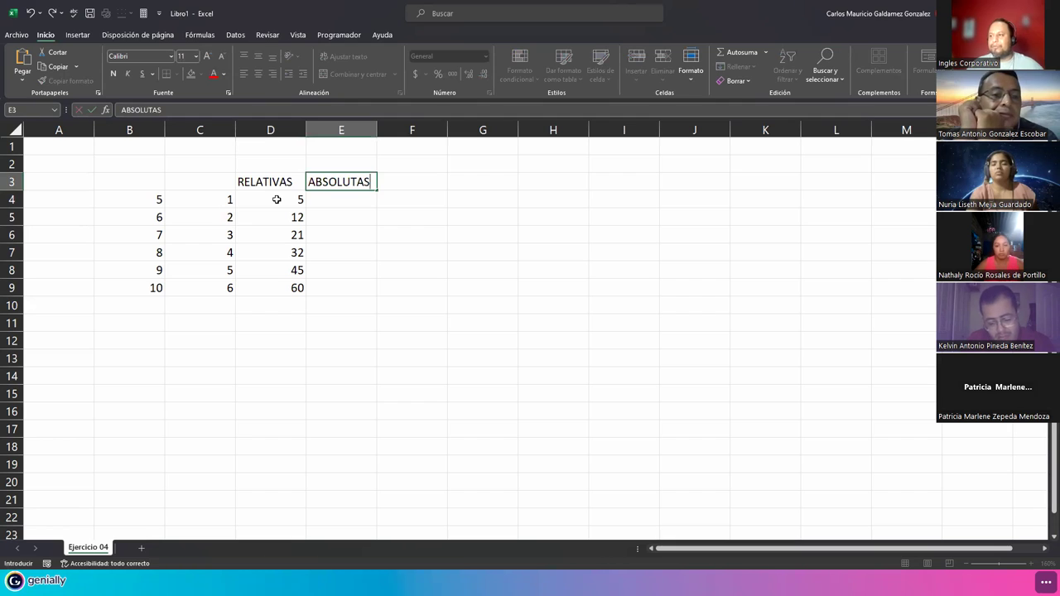
pyautogui.press('Return')
# Step: Start a formula in cell E4 that multiplies B4 by C4
pyautogui.press('Right')
pyautogui.write('=')
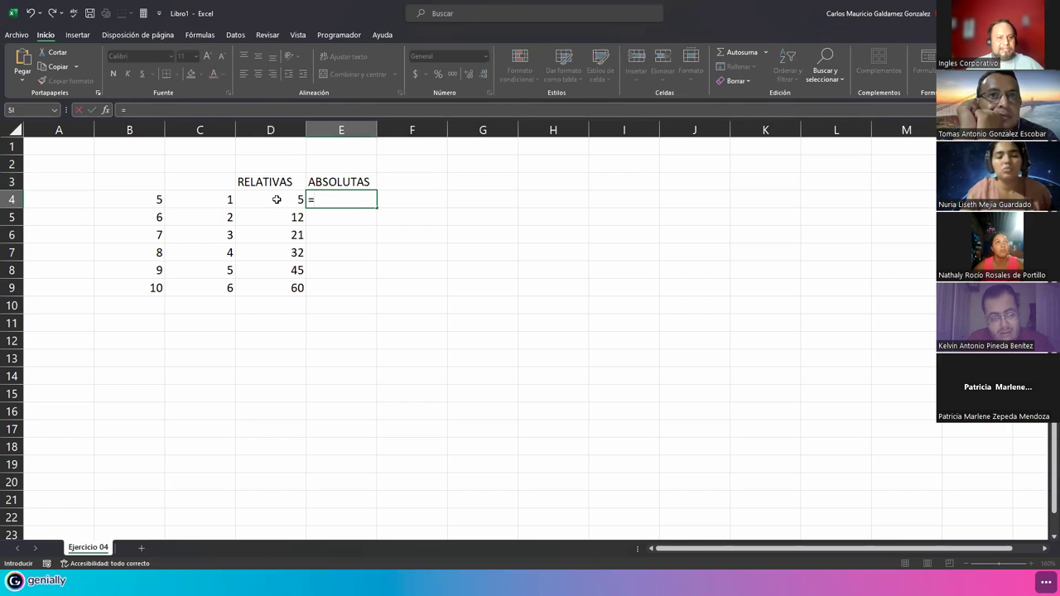
pyautogui.press('Left')
pyautogui.press('Left')
pyautogui.press('Left')
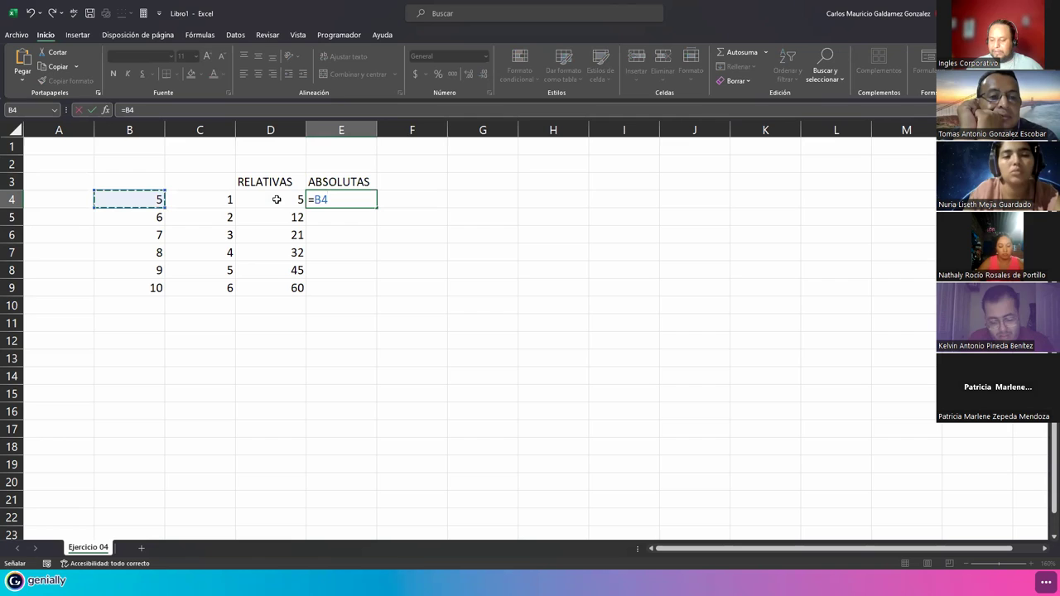
pyautogui.write('*')
pyautogui.press('Left')
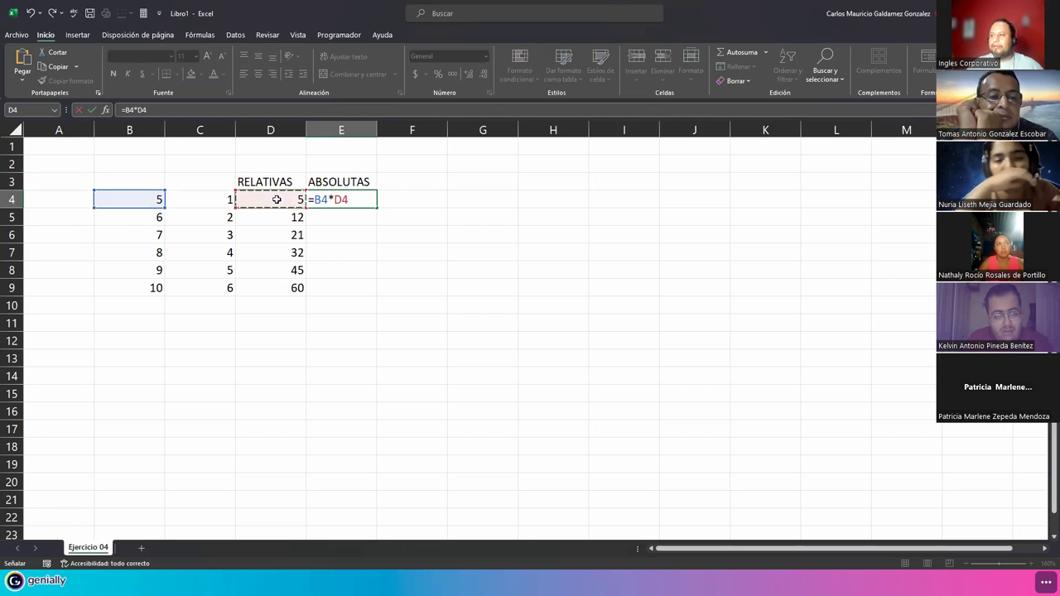
pyautogui.press('Left')
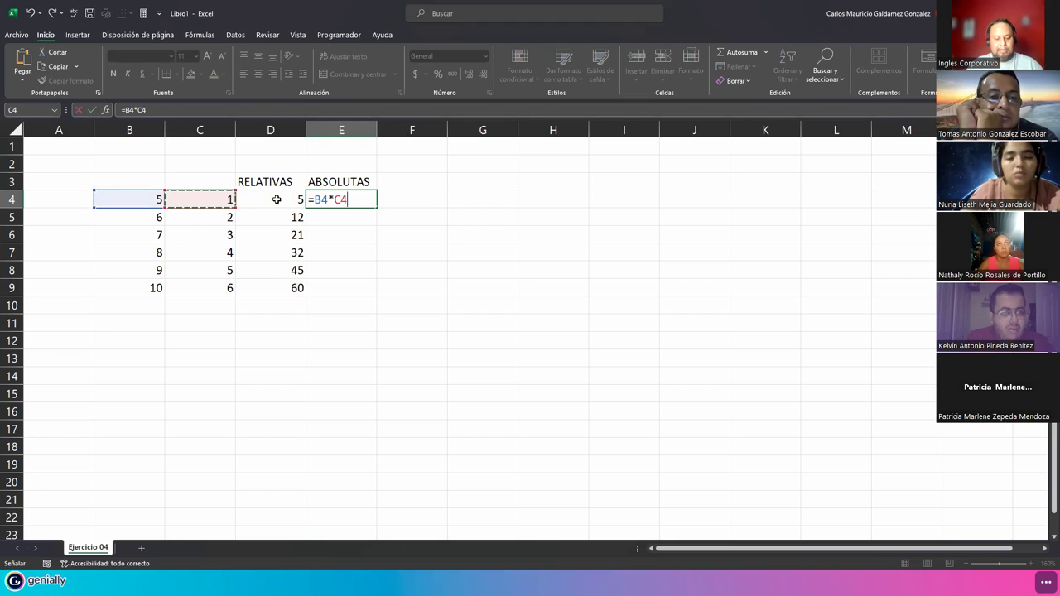
# Step: Make both references in E4's formula fully absolute, entering it as =$B$4*$C$4
pyautogui.press('F4')
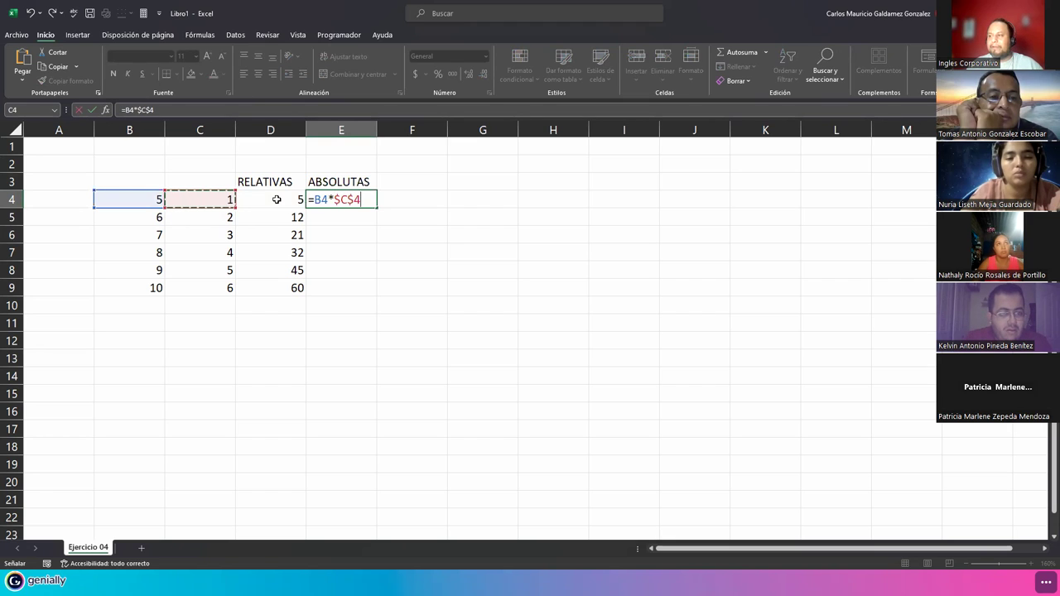
pyautogui.click(327, 199)
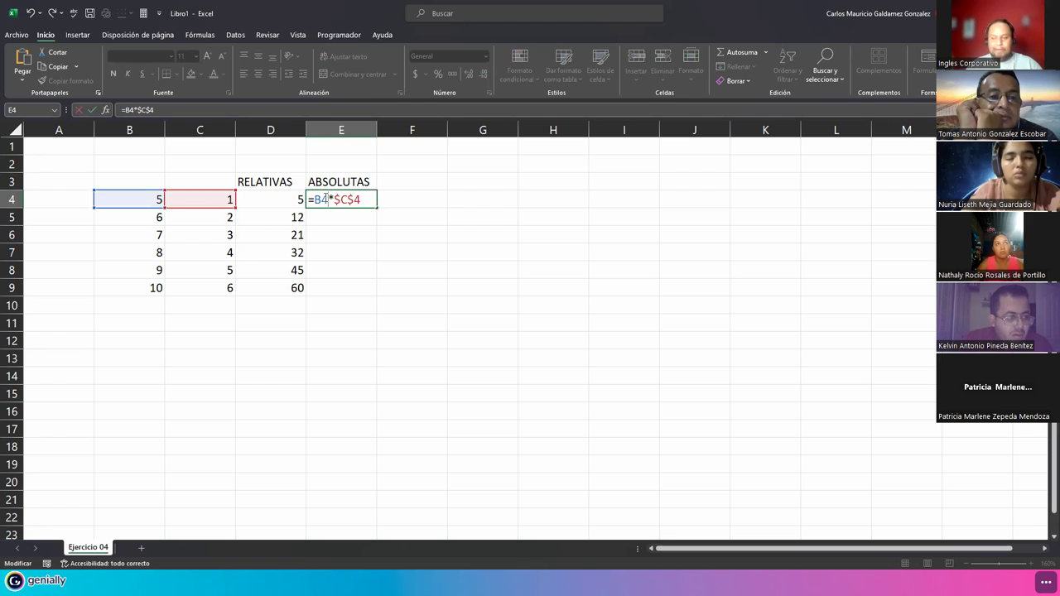
pyautogui.press('F4')
pyautogui.press('Right')
pyautogui.press('Right')
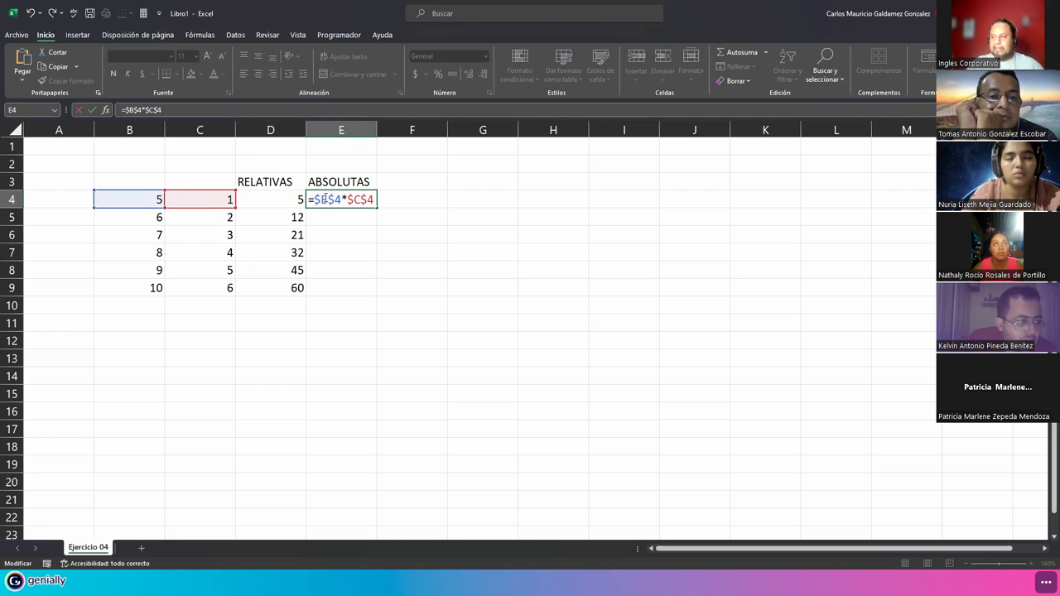
pyautogui.press('Return')
# Step: Copy E4's absolute formula down the ABSOLUTAS column to E9
pyautogui.click(325, 197)
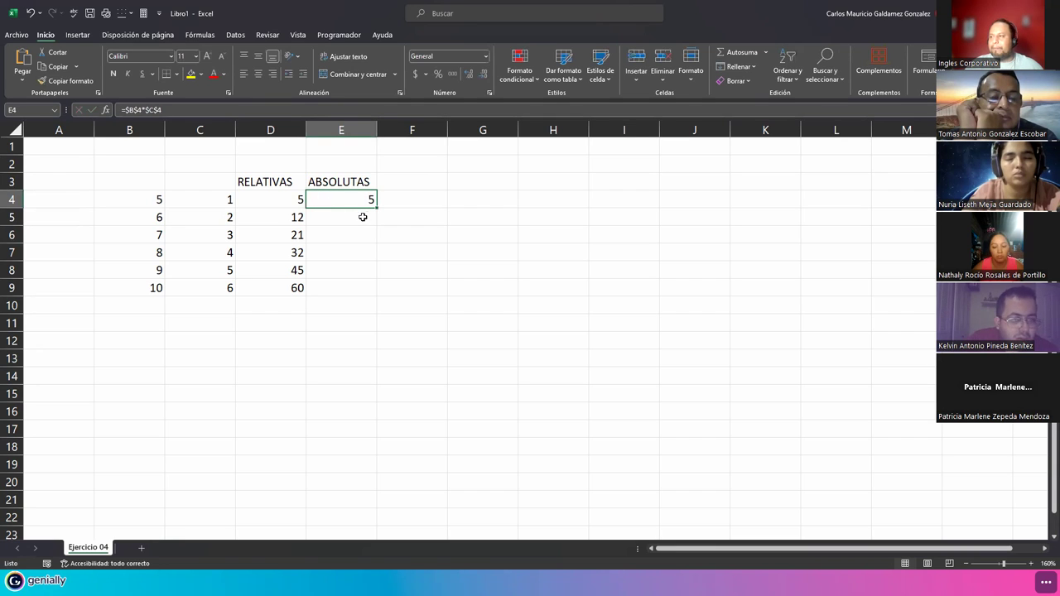
pyautogui.moveTo(377, 208); pyautogui.dragTo(360, 293)
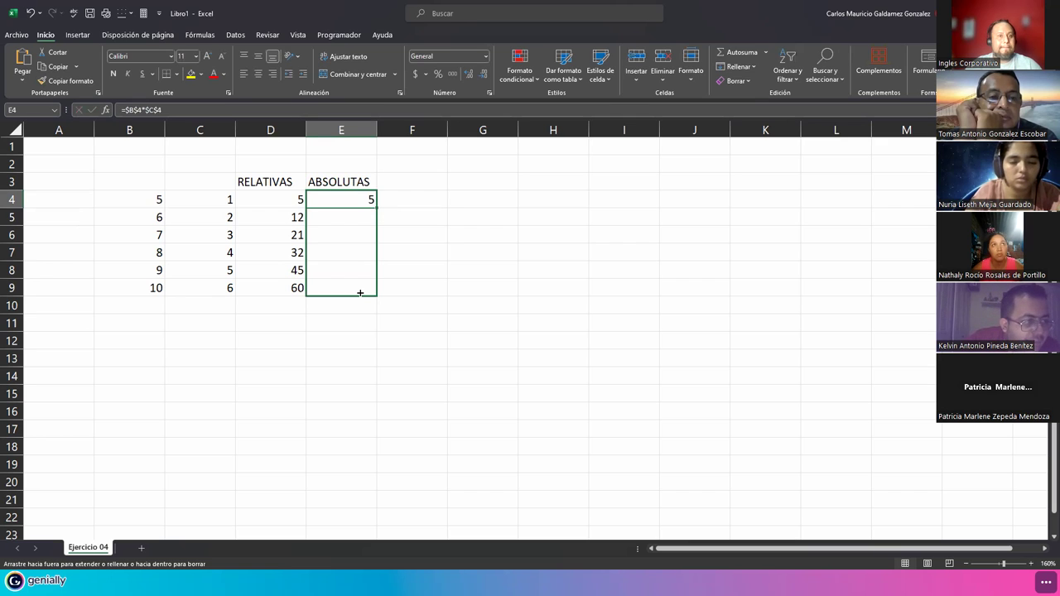
pyautogui.moveTo(361, 292); pyautogui.dragTo(360, 292)
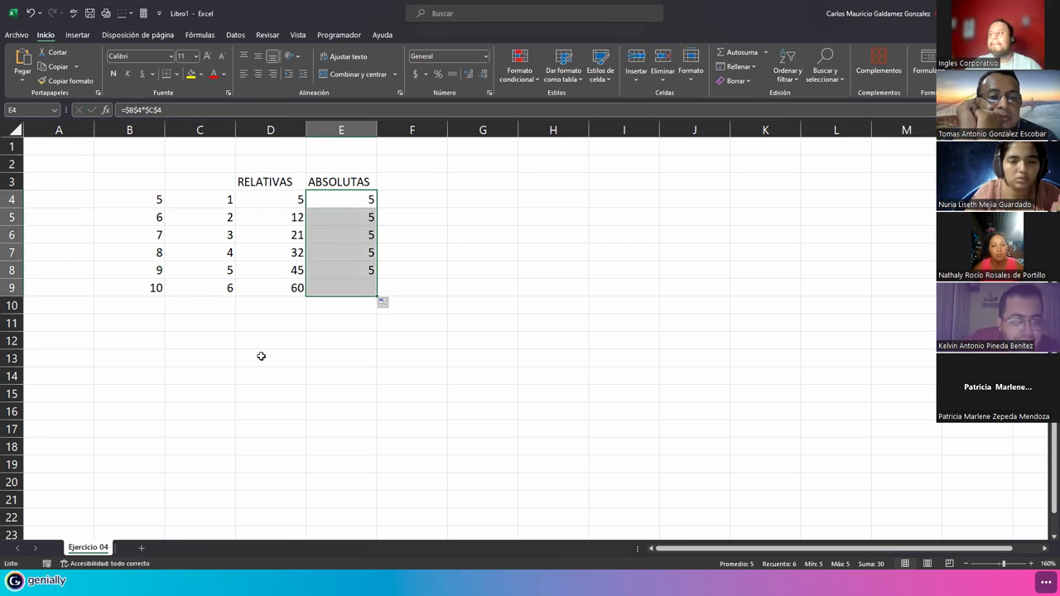
# Step: Review the references in the copied formulas from E5 to E9, one cell at a time, leaving them unchanged
pyautogui.click(336, 225)
pyautogui.doubleClick(337, 225)
pyautogui.click(343, 234)
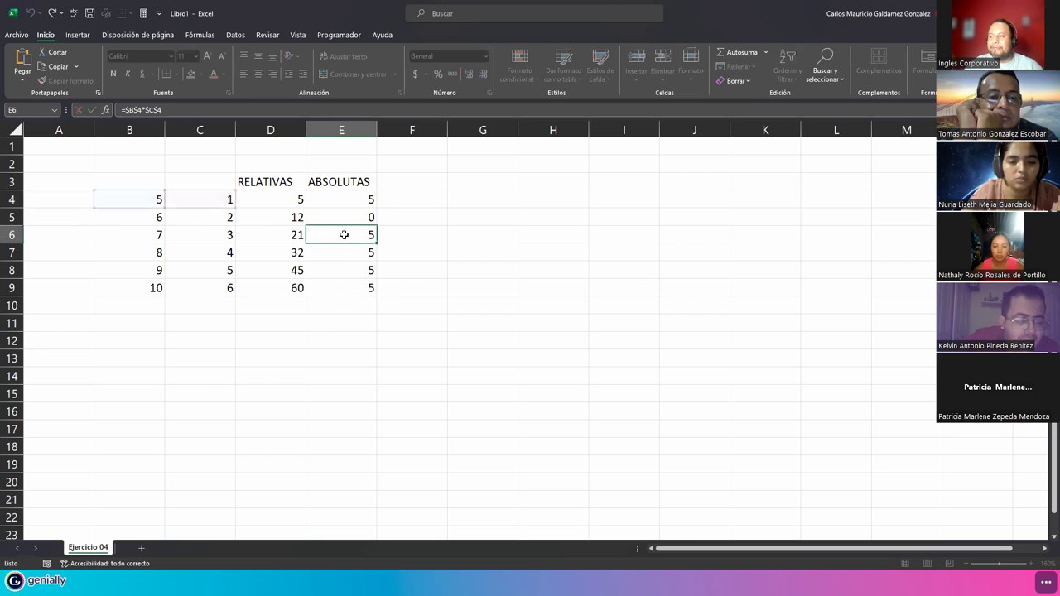
pyautogui.doubleClick(344, 235)
pyautogui.doubleClick(344, 252)
pyautogui.click(345, 270)
pyautogui.doubleClick(345, 270)
pyautogui.click(339, 289)
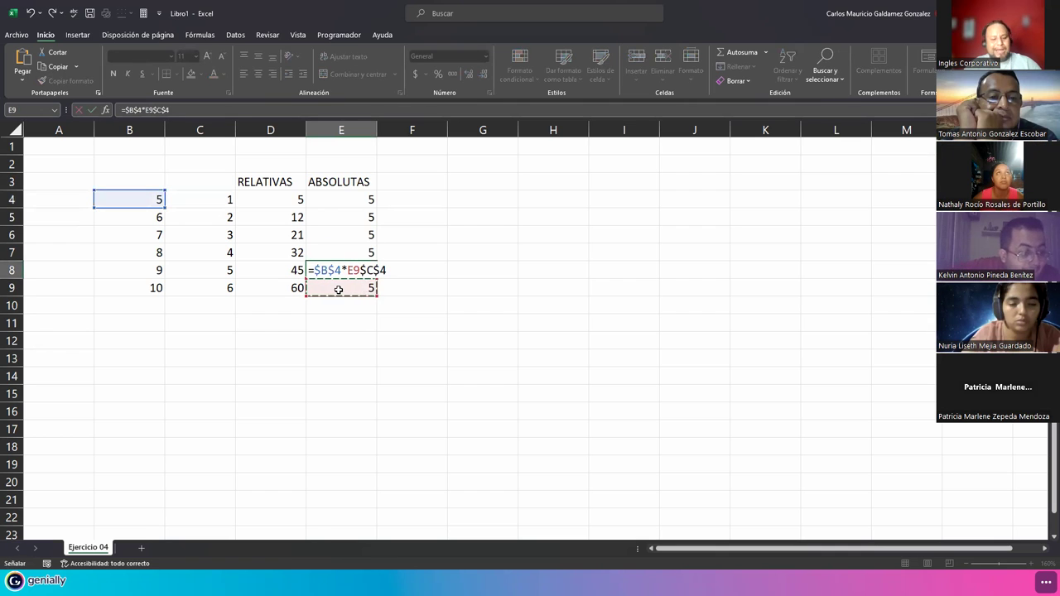
pyautogui.press('Escape')
pyautogui.doubleClick(339, 289)
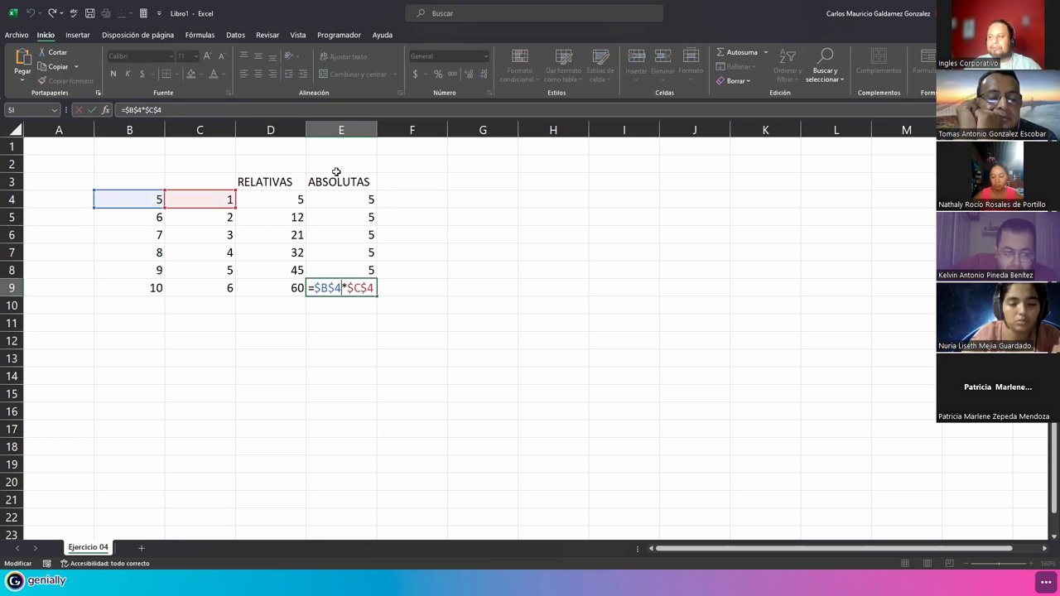
pyautogui.click(254, 195)
pyautogui.click(317, 188)
pyautogui.press('Left')
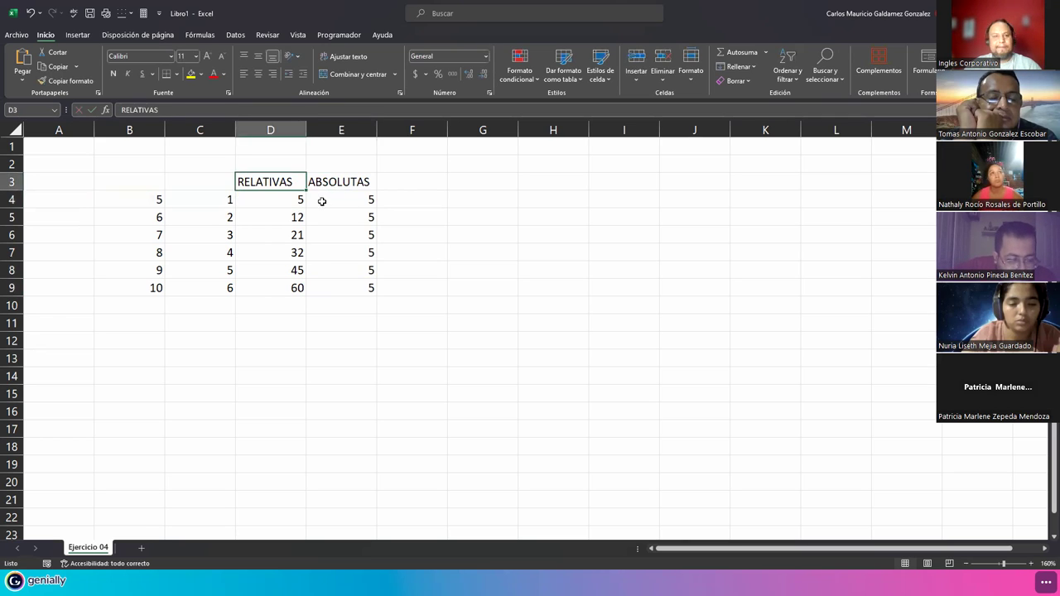
pyautogui.click(334, 183)
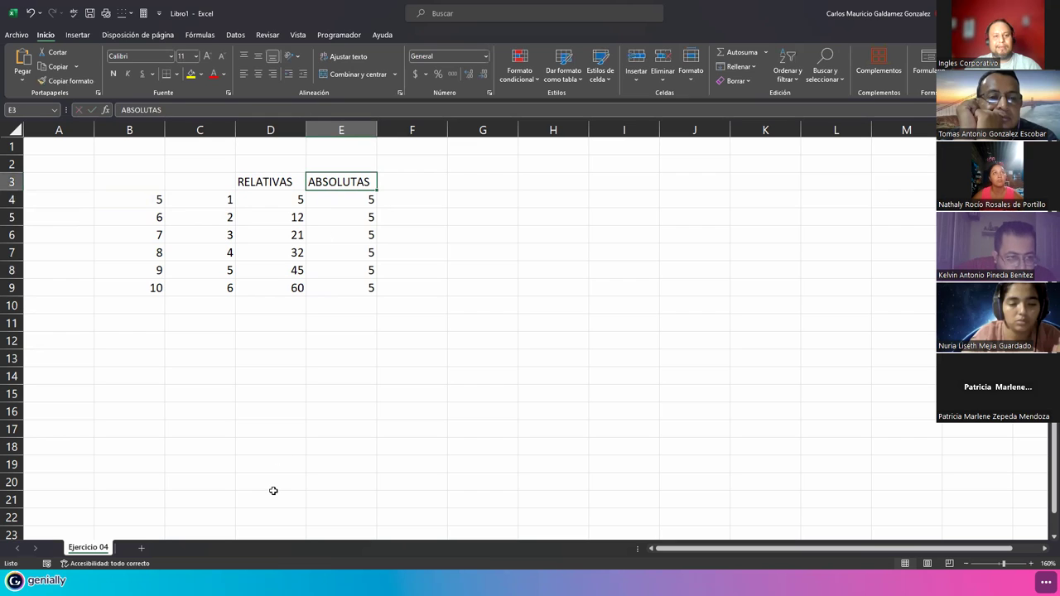
# Step: Add the column heading abs-f-C in cell F3
pyautogui.click(407, 182)
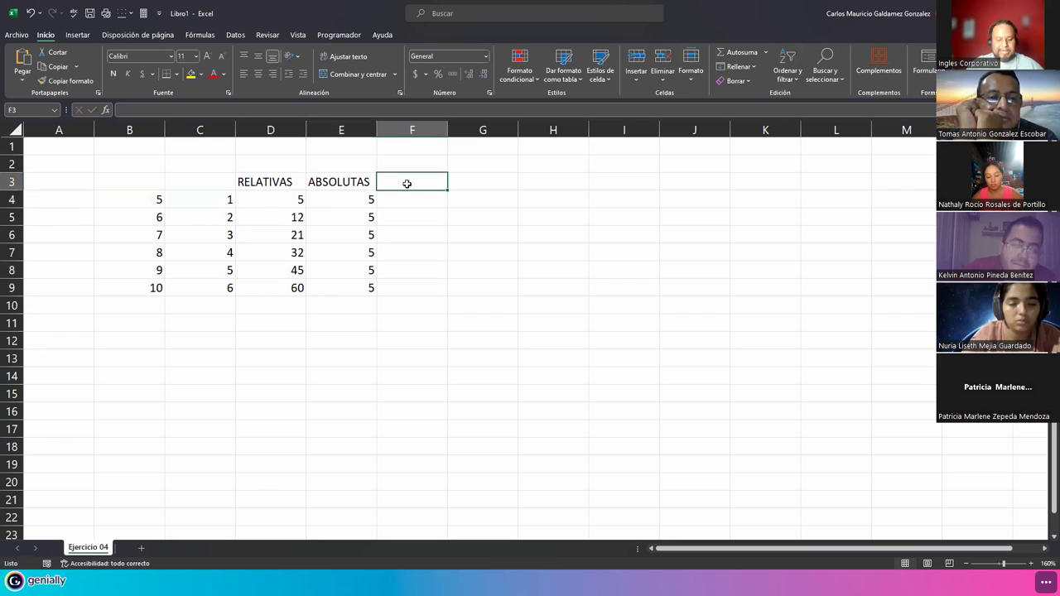
pyautogui.write('mi')
pyautogui.press('BackSpace')
pyautogui.press('BackSpace')
pyautogui.press('BackSpace')
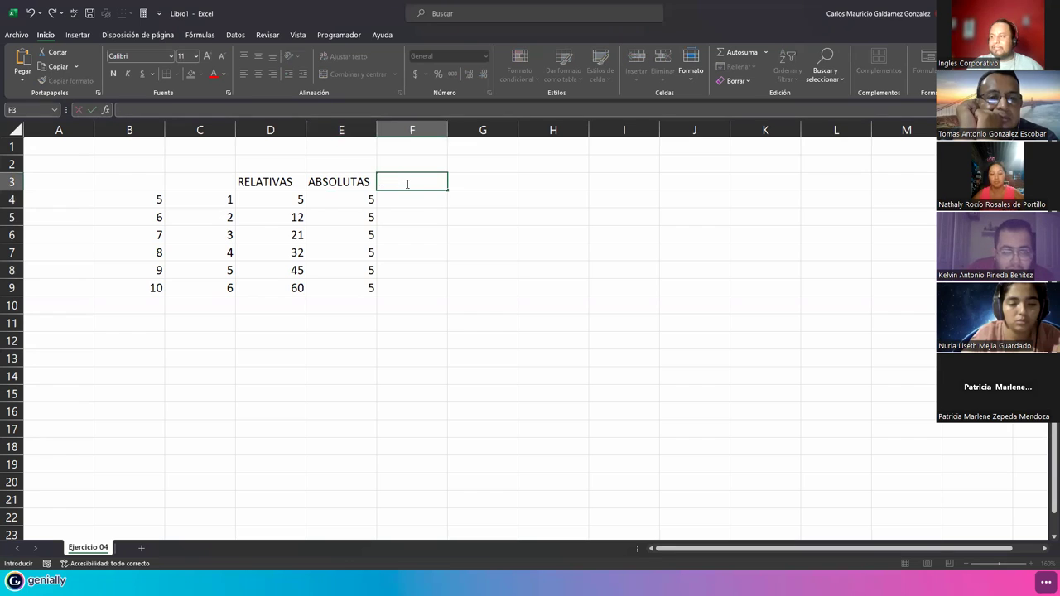
pyautogui.write('abs')
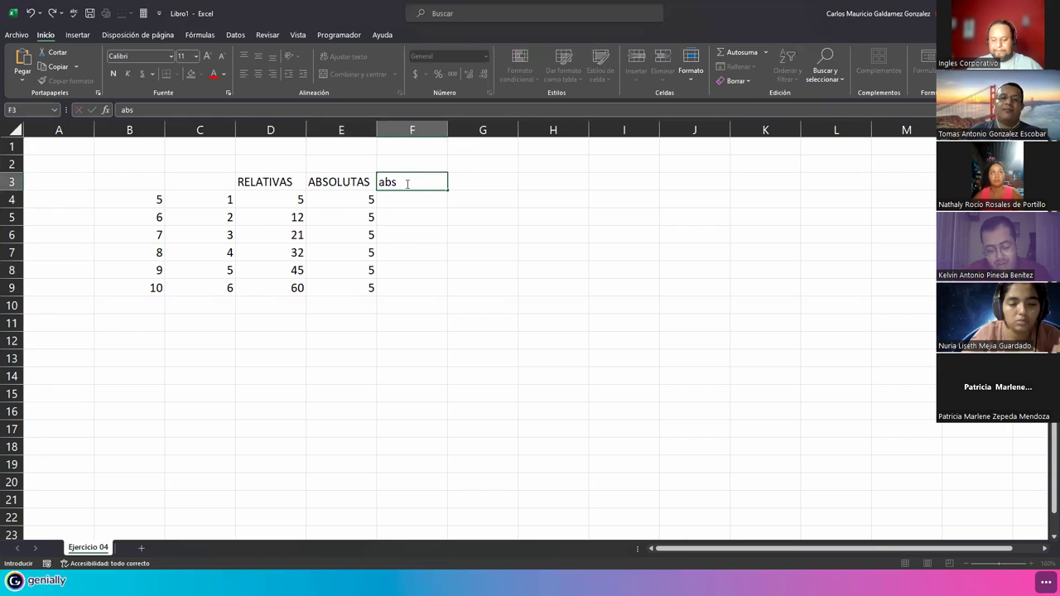
pyautogui.write('-f-c')
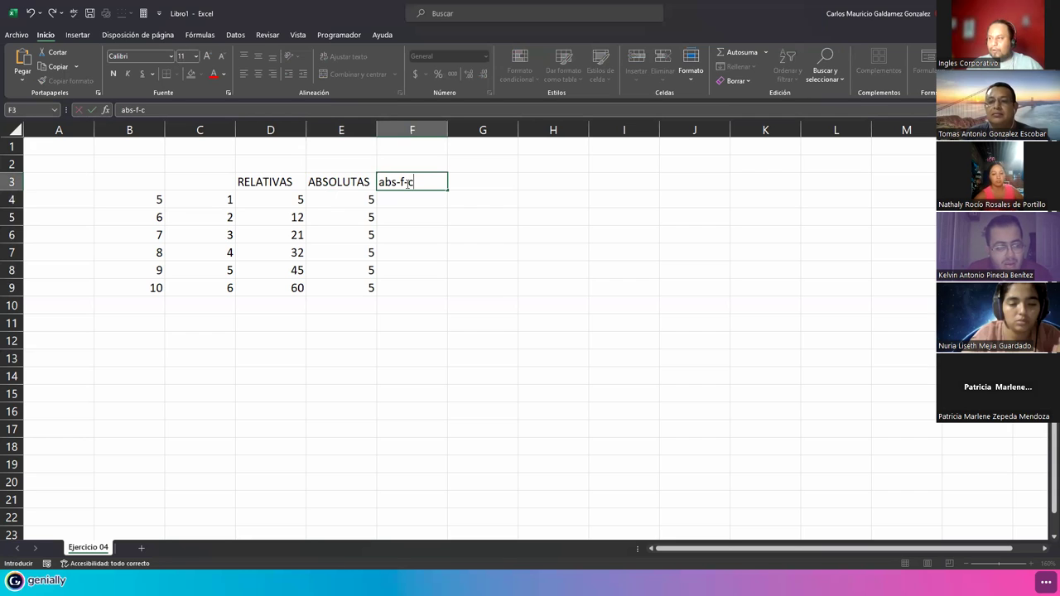
pyautogui.press('BackSpace')
pyautogui.press('Return')
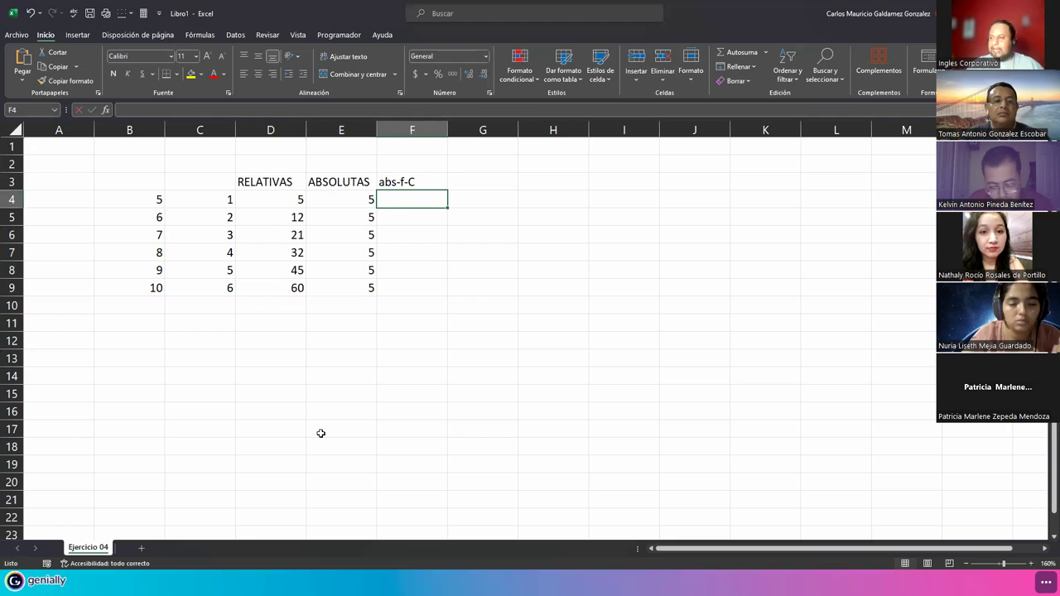
# Step: Enter a formula in cell F4 that multiplies B4 by C4
pyautogui.write('=')
pyautogui.press('Left')
pyautogui.press('Left')
pyautogui.press('Left')
pyautogui.press('Left')
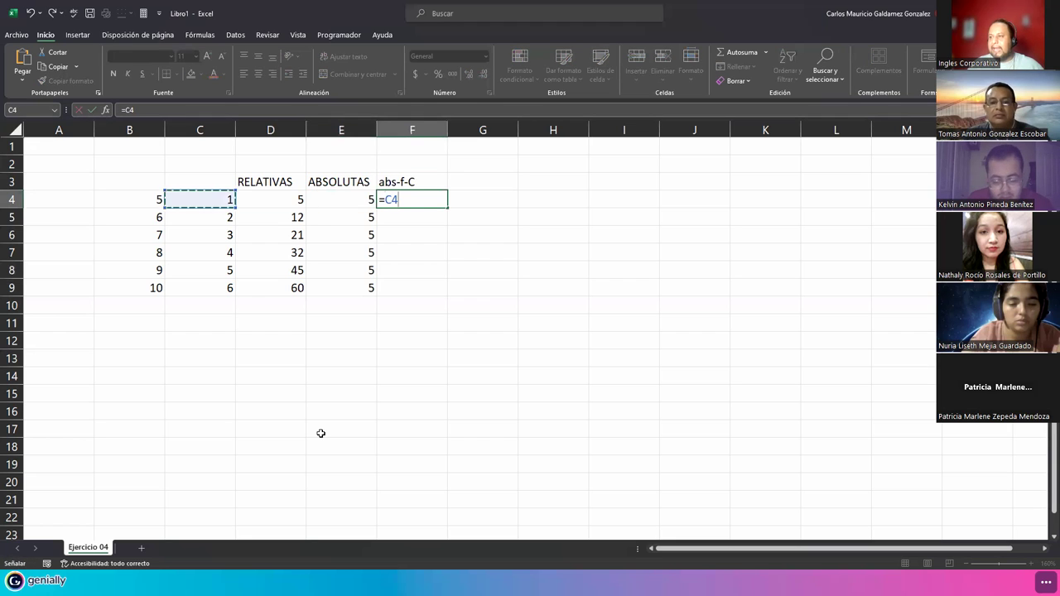
pyautogui.write('*')
pyautogui.press('Left')
pyautogui.press('Left')
pyautogui.press('Left')
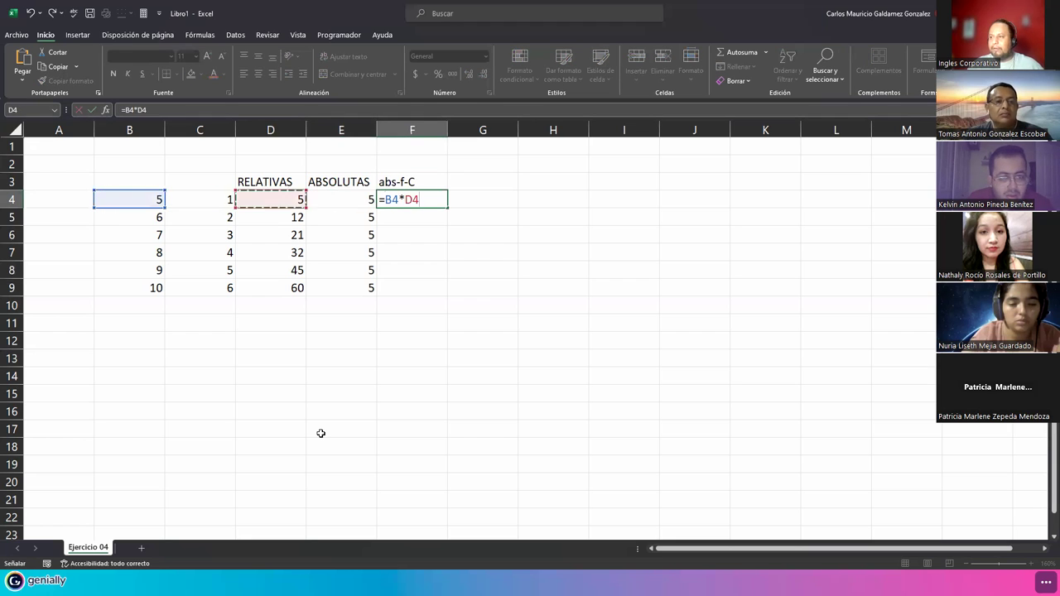
pyautogui.press('Return')
# Step: Fix only the column of the B4 reference in F4, so that the formula reads =$B4*C4
pyautogui.press('Up')
pyautogui.press('F2')
pyautogui.press('Left')
pyautogui.press('Left')
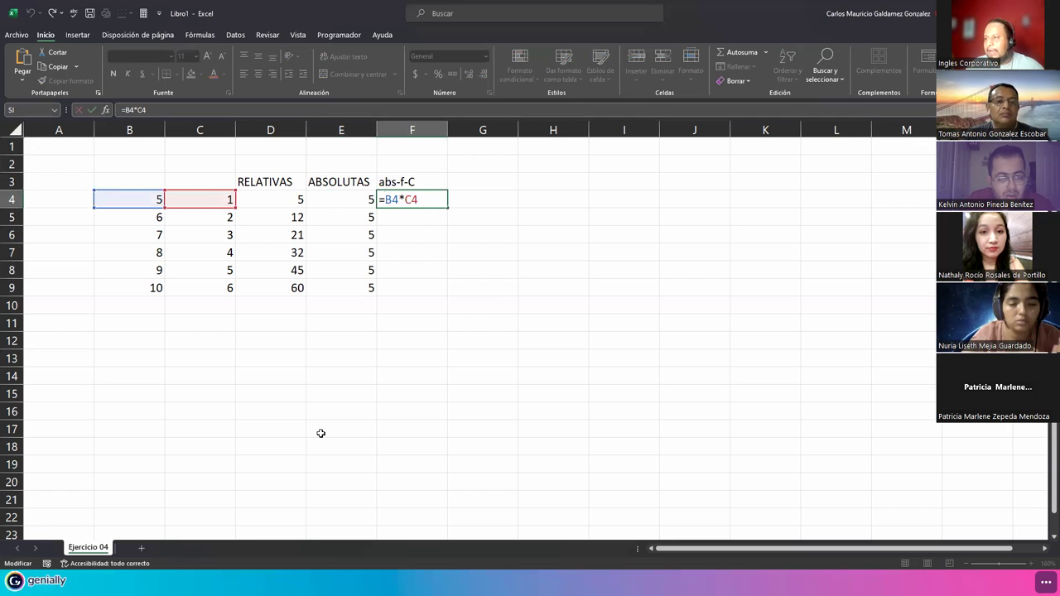
pyautogui.press('F4')
pyautogui.press('F4')
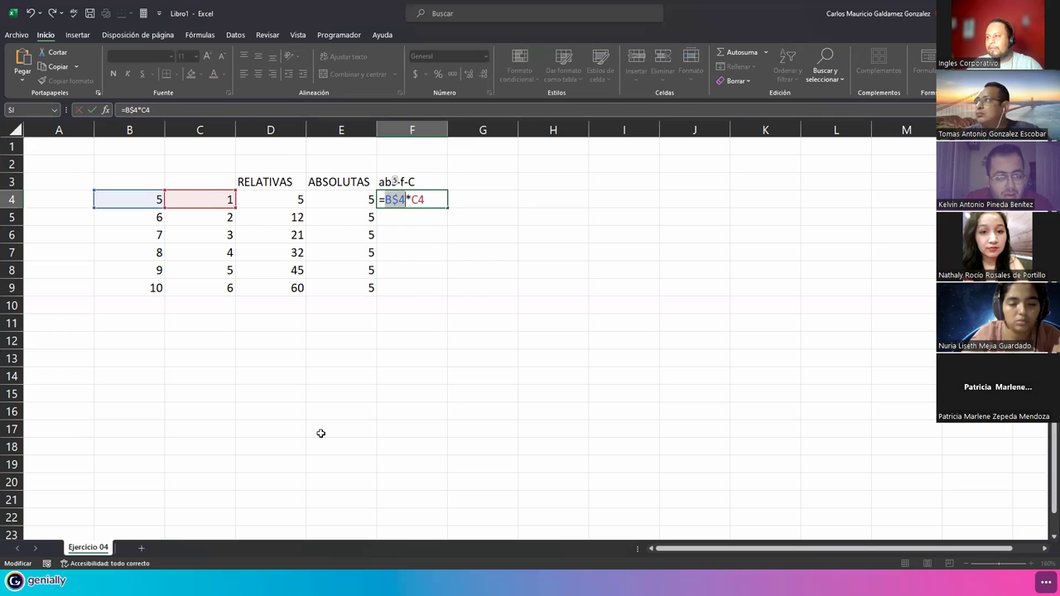
pyautogui.press('F4')
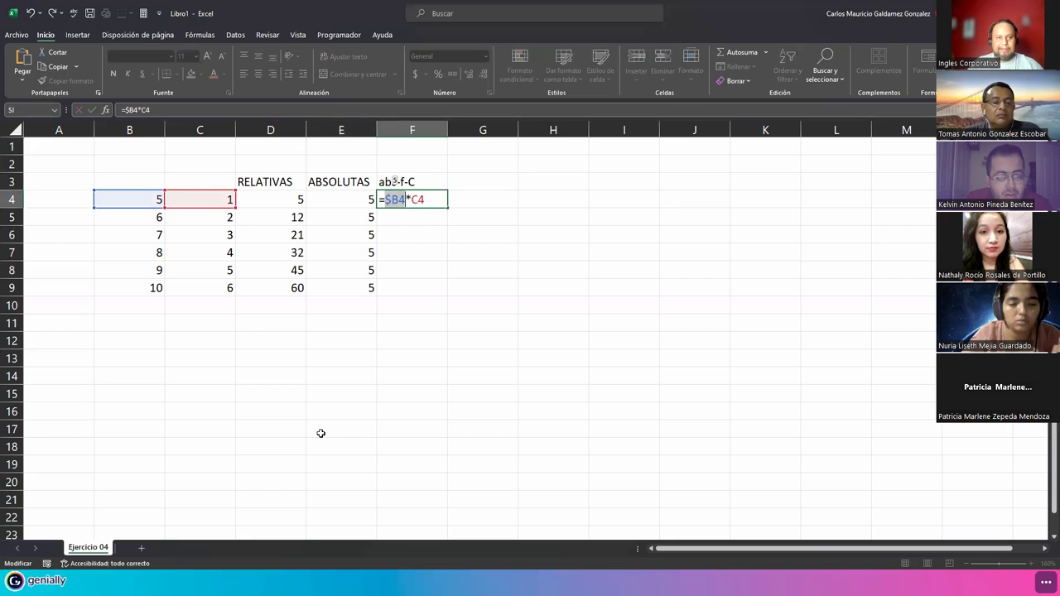
pyautogui.press('Return')
# Step: Copy F4's mixed-reference formula down to F9 and across row 4 to I4
pyautogui.press('Up')
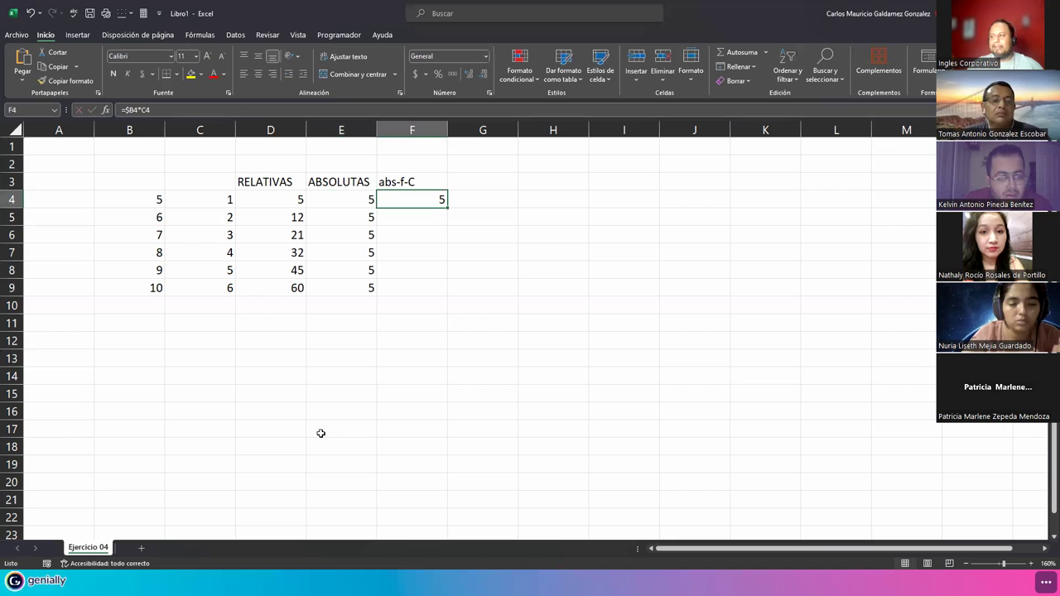
pyautogui.moveTo(445, 205); pyautogui.dragTo(446, 299)
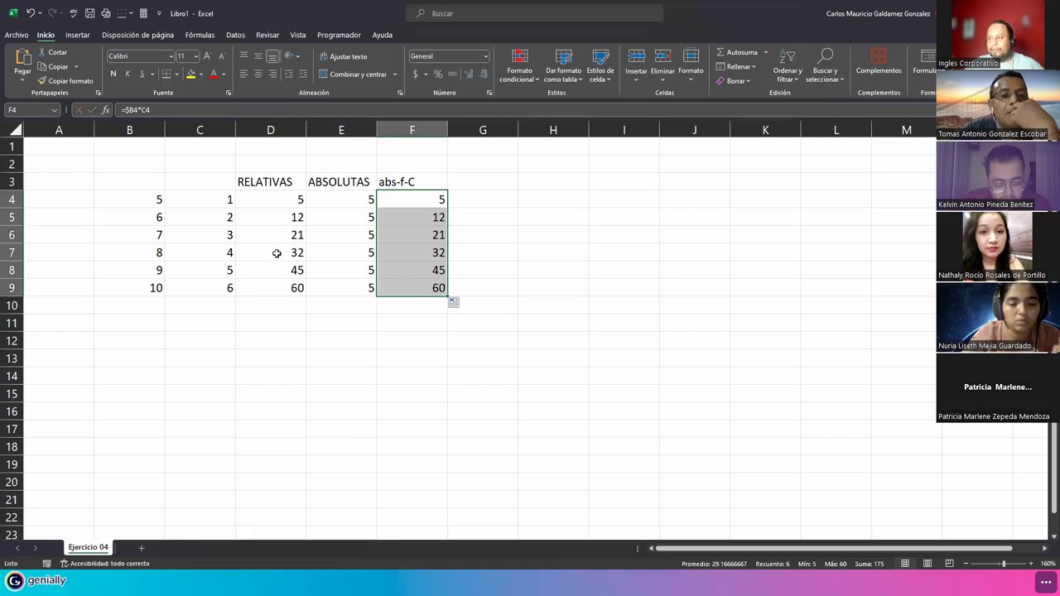
pyautogui.click(410, 201)
pyautogui.moveTo(449, 209); pyautogui.dragTo(633, 203)
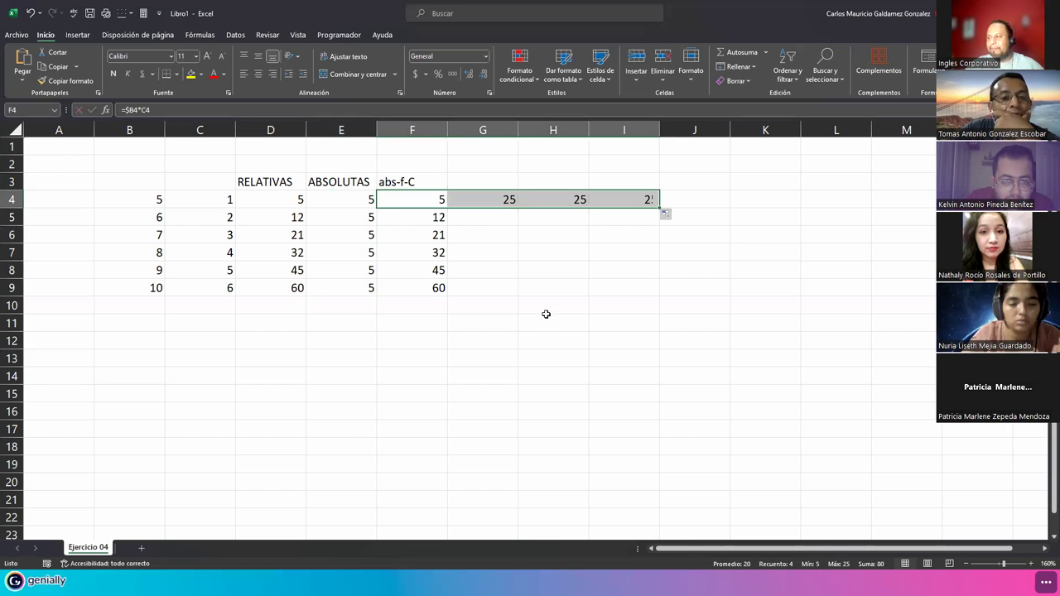
# Step: Compare the fixed column B and the shifting second reference in the row 4 formulas from F4 to I4
pyautogui.click(428, 199)
pyautogui.doubleClick(429, 200)
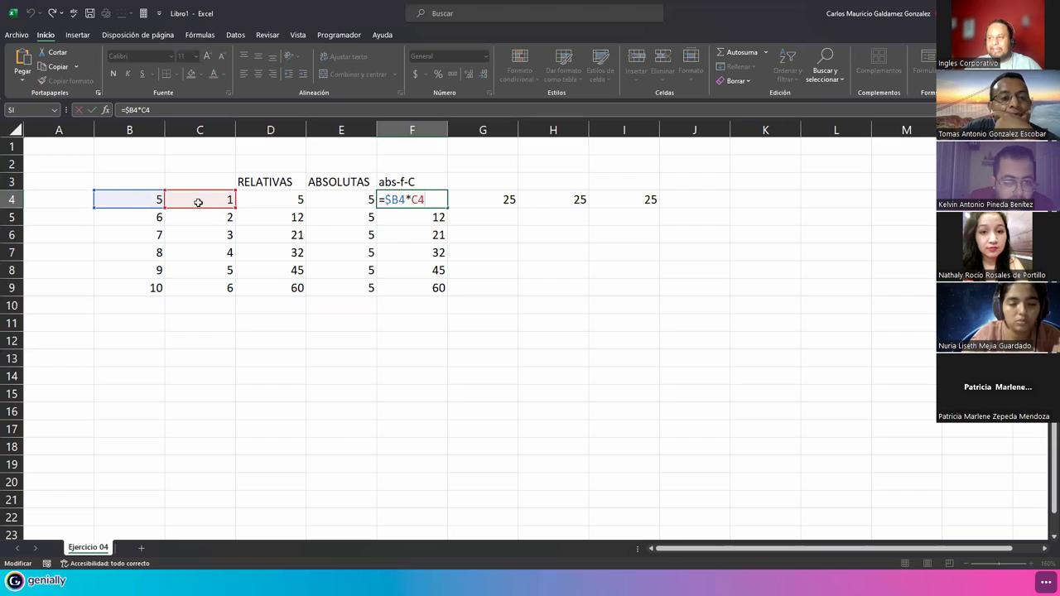
pyautogui.press('Escape')
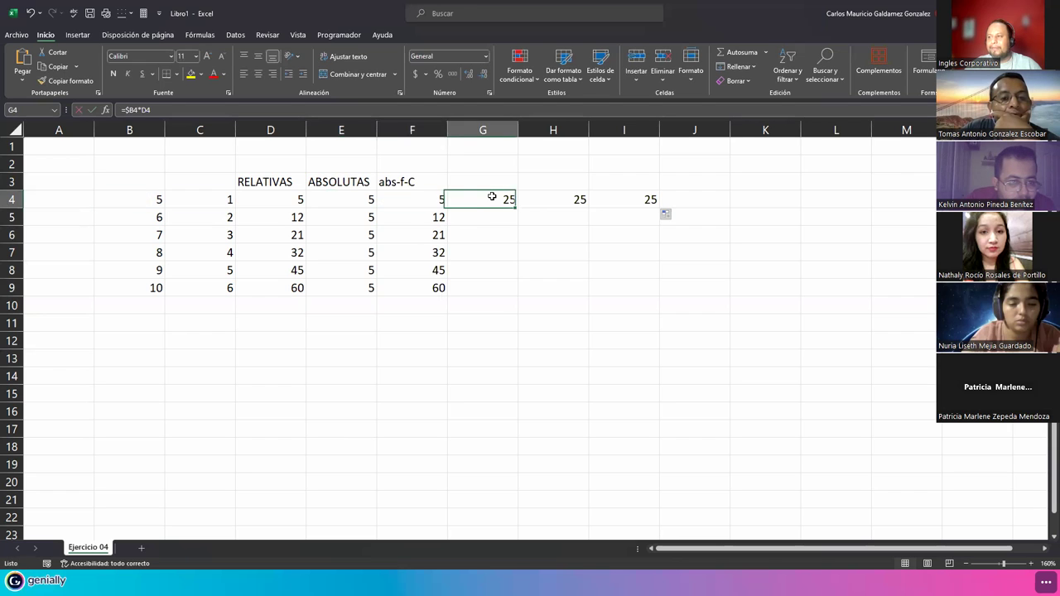
pyautogui.doubleClick(492, 199)
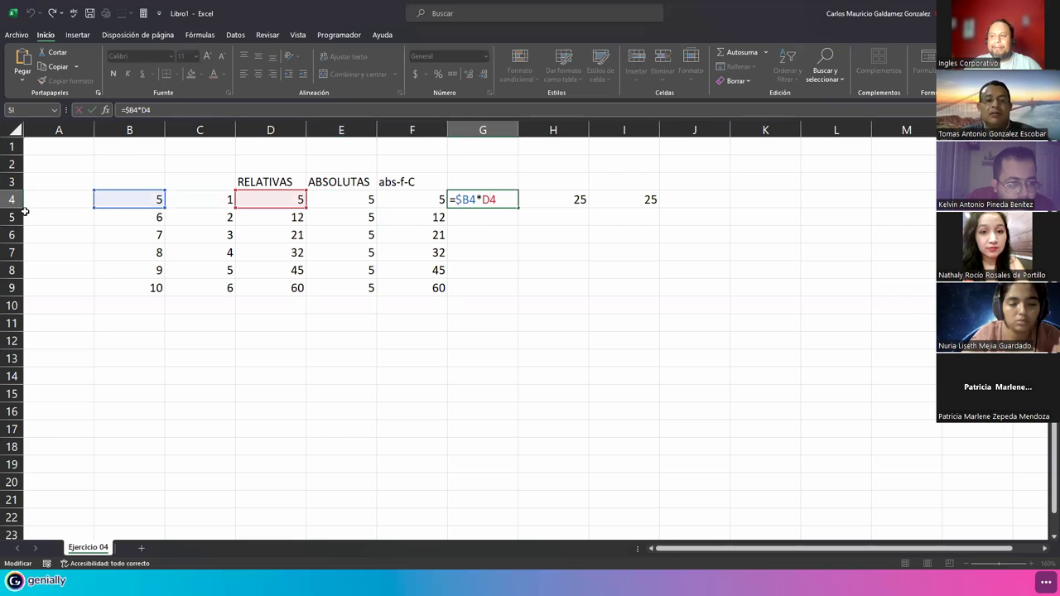
pyautogui.doubleClick(539, 200)
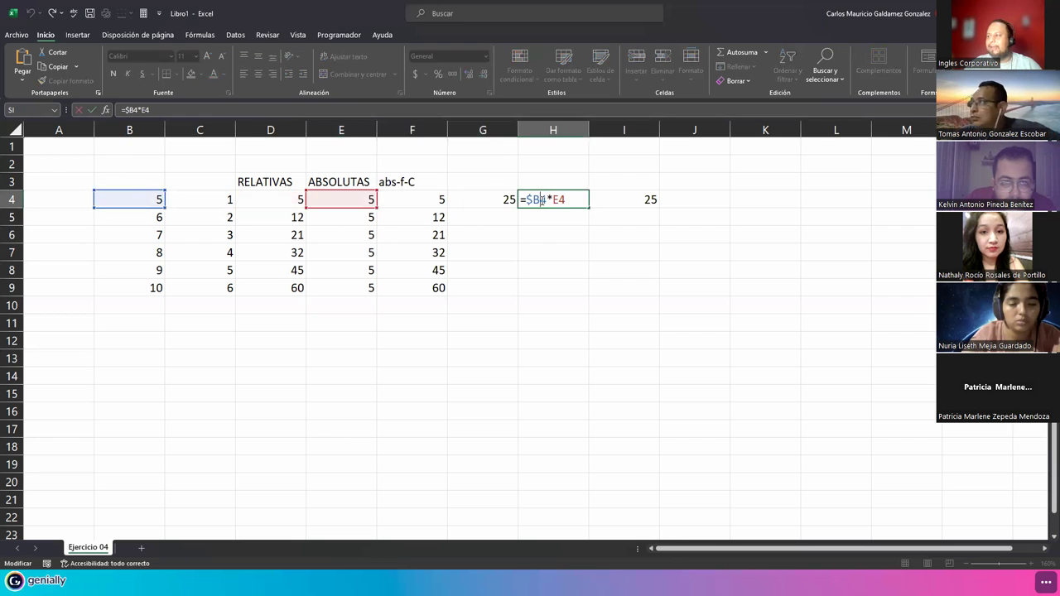
pyautogui.doubleClick(643, 201)
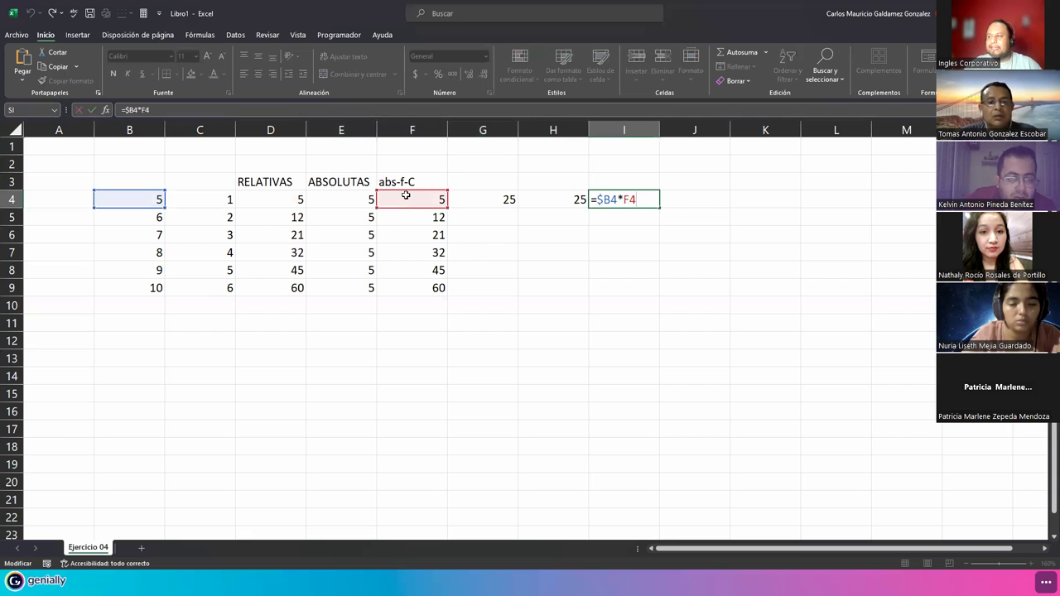
pyautogui.click(539, 202)
pyautogui.doubleClick(540, 203)
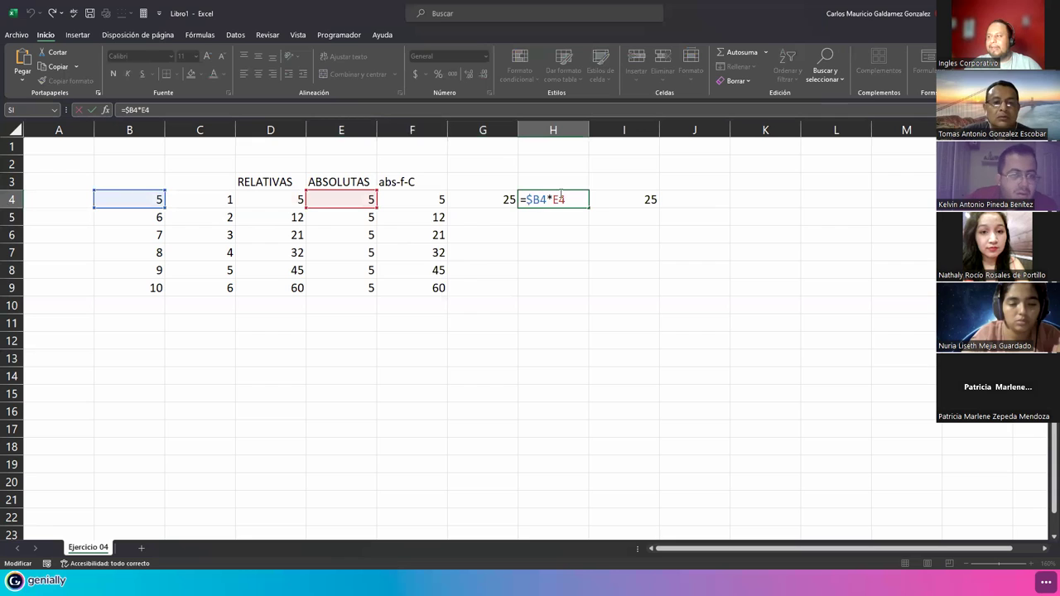
pyautogui.doubleClick(566, 200)
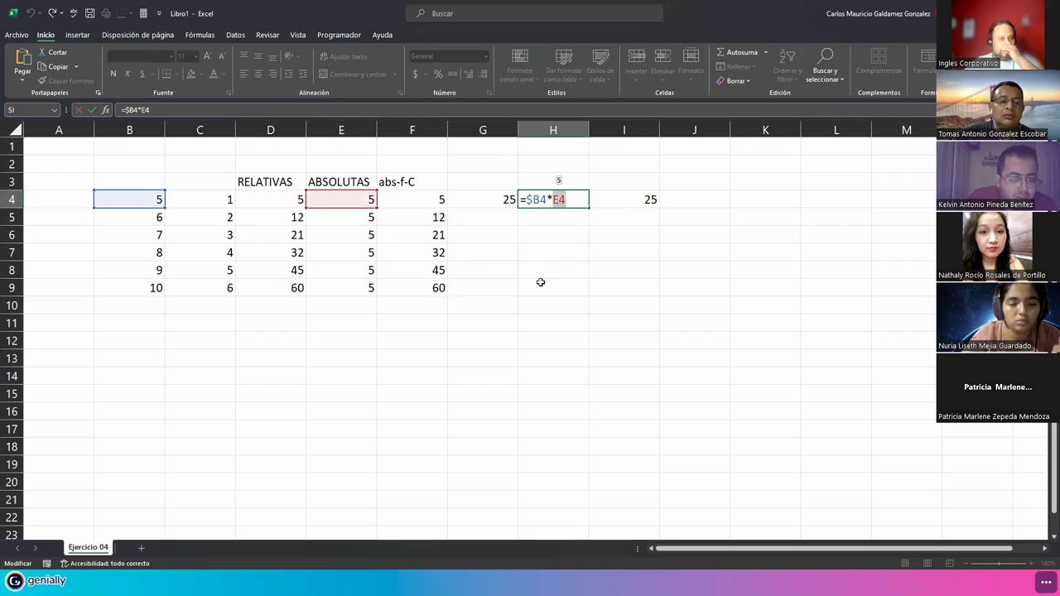
# Step: Review which references shift and which stay fixed in the formulas of cells G4 and F4
pyautogui.click(485, 201)
pyautogui.press('Escape')
pyautogui.click(490, 201)
pyautogui.doubleClick(490, 201)
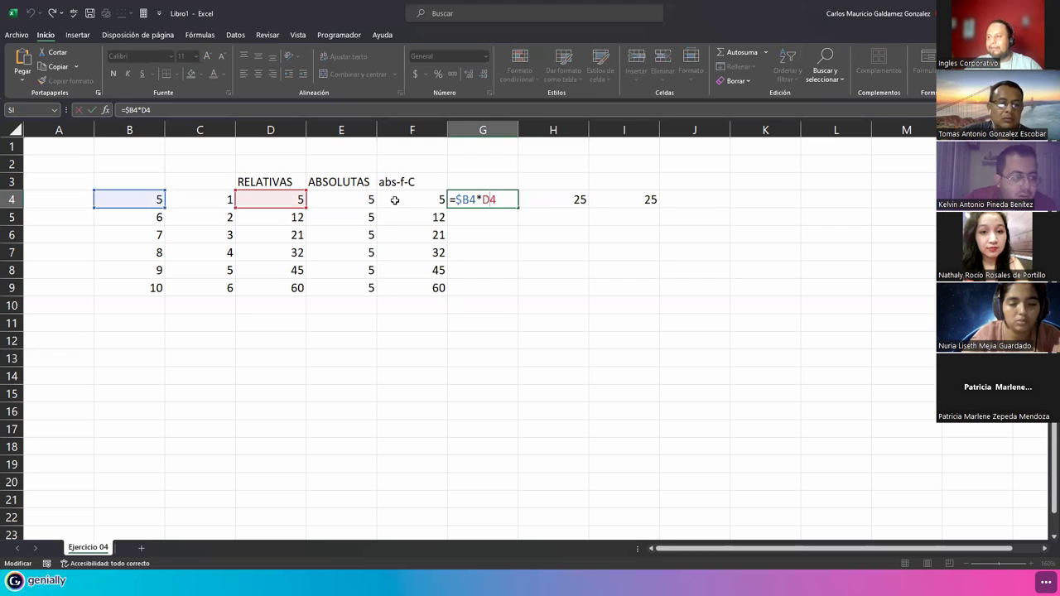
pyautogui.press('Escape')
pyautogui.doubleClick(398, 200)
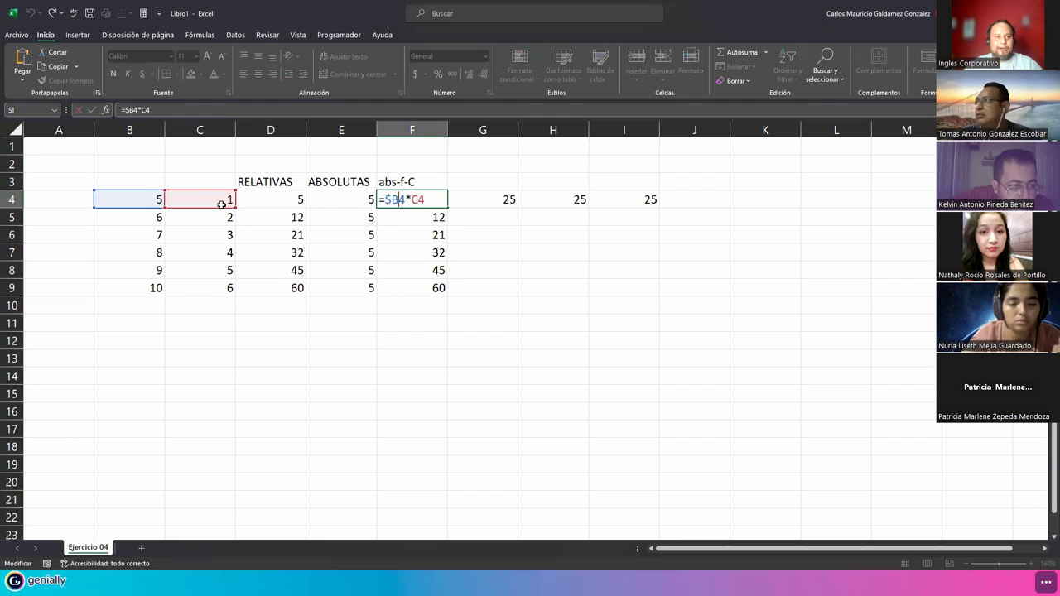
pyautogui.press('Escape')
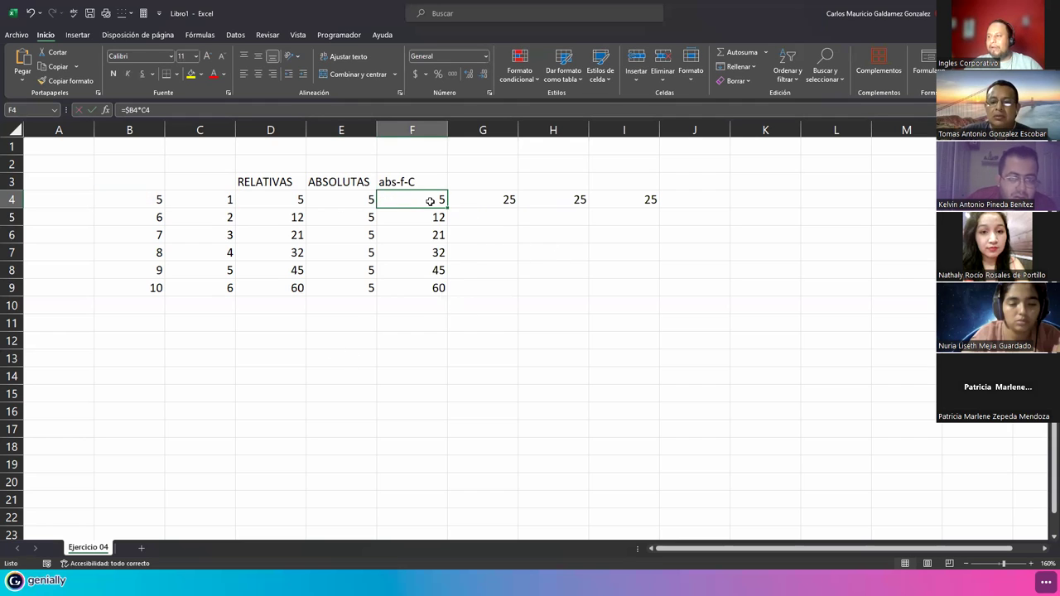
# Step: Clear the copied formulas from cells G4 to I4
pyautogui.click(475, 187)
pyautogui.moveTo(487, 197); pyautogui.dragTo(617, 206)
pyautogui.press('Delete')
# Step: Enter the heading "abs-f-F" in cell G3 for the fixed-row example
pyautogui.click(485, 182)
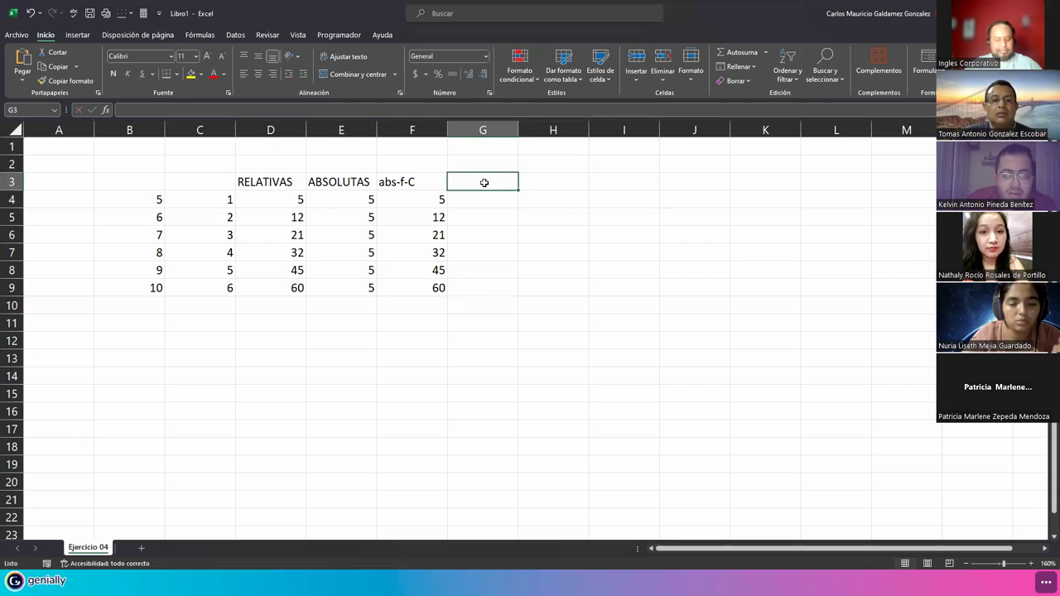
pyautogui.write('AS')
pyautogui.press('BackSpace')
pyautogui.press('BackSpace')
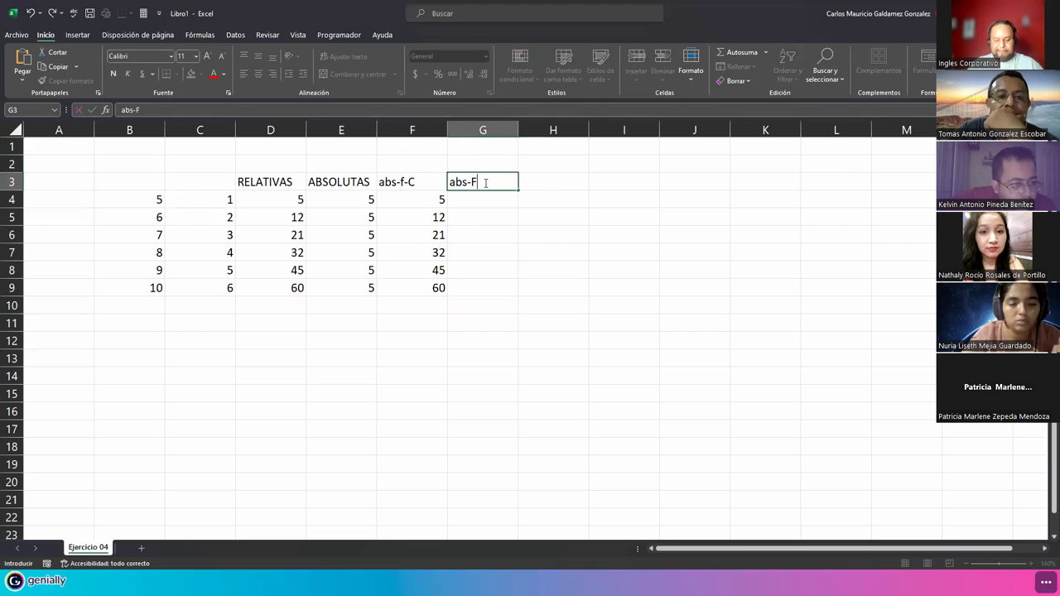
pyautogui.press('Return')
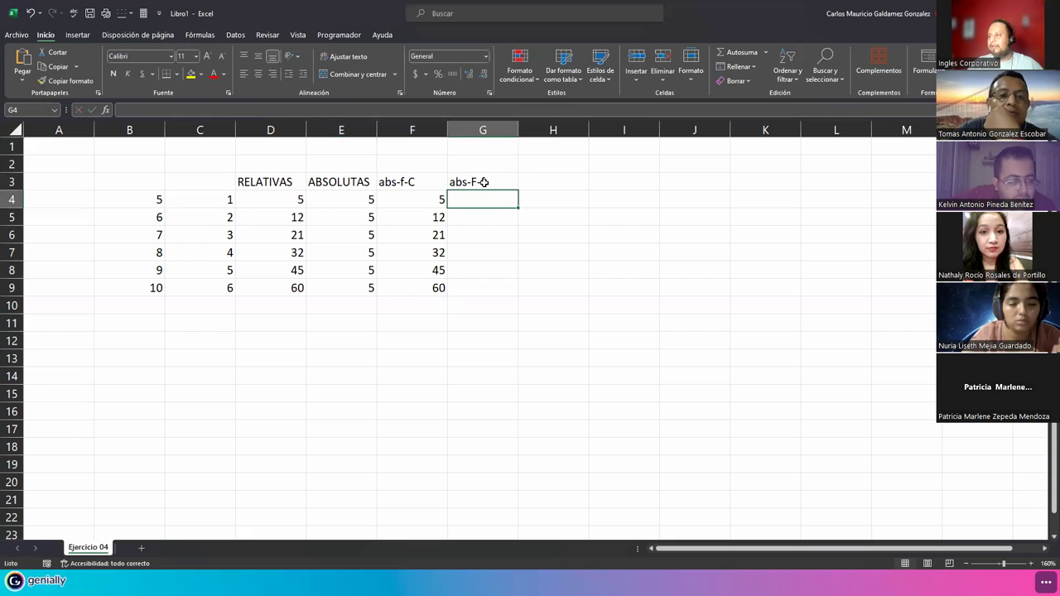
pyautogui.doubleClick(485, 182)
pyautogui.press('BackSpace')
pyautogui.press('BackSpace')
pyautogui.press('BackSpace')
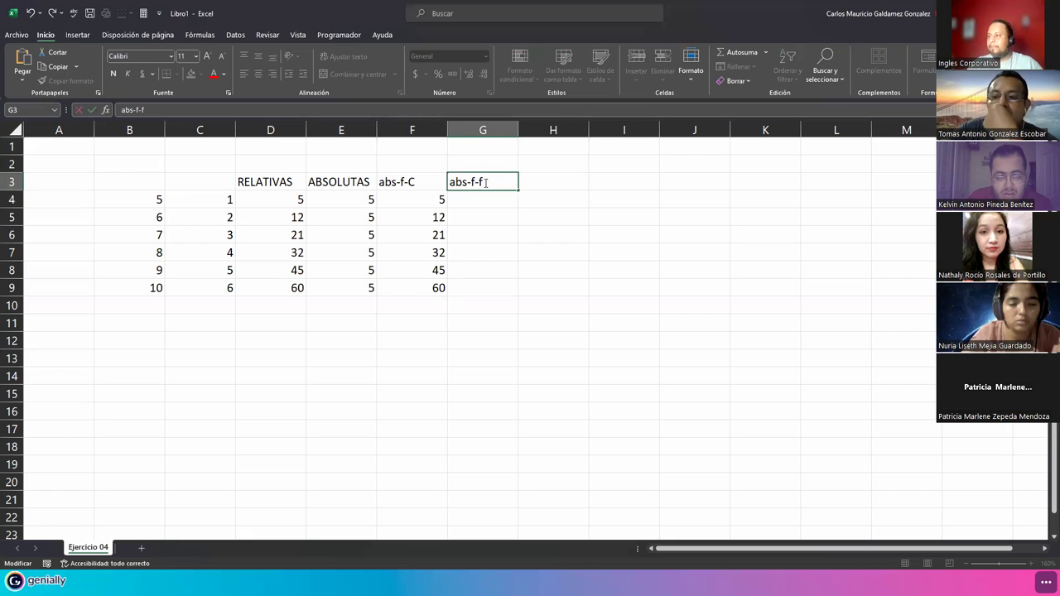
pyautogui.press('Return')
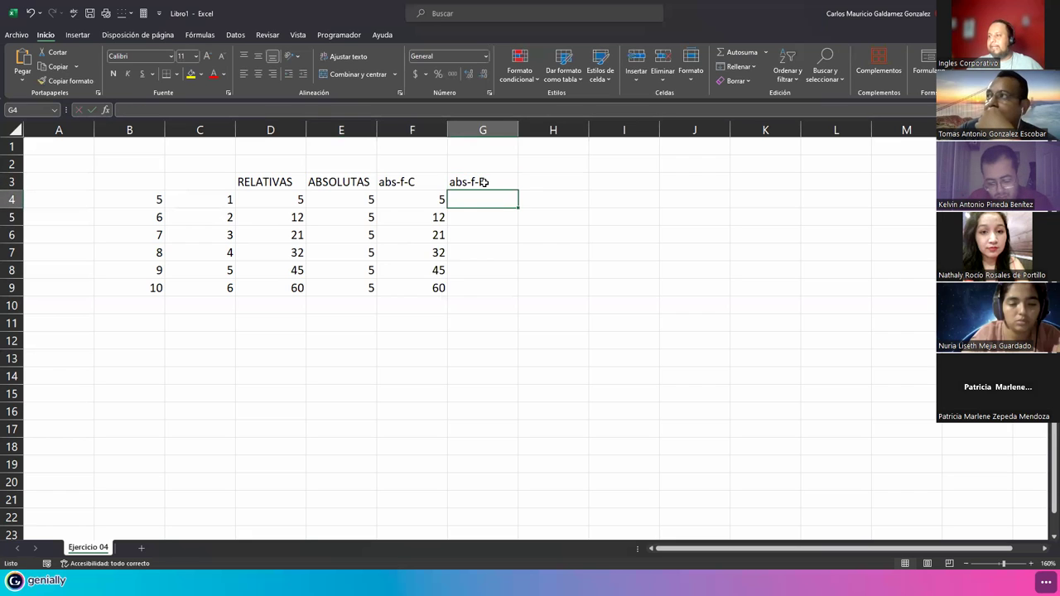
# Step: Enter a formula in cell G4 that multiplies B4 by C4
pyautogui.click(416, 199)
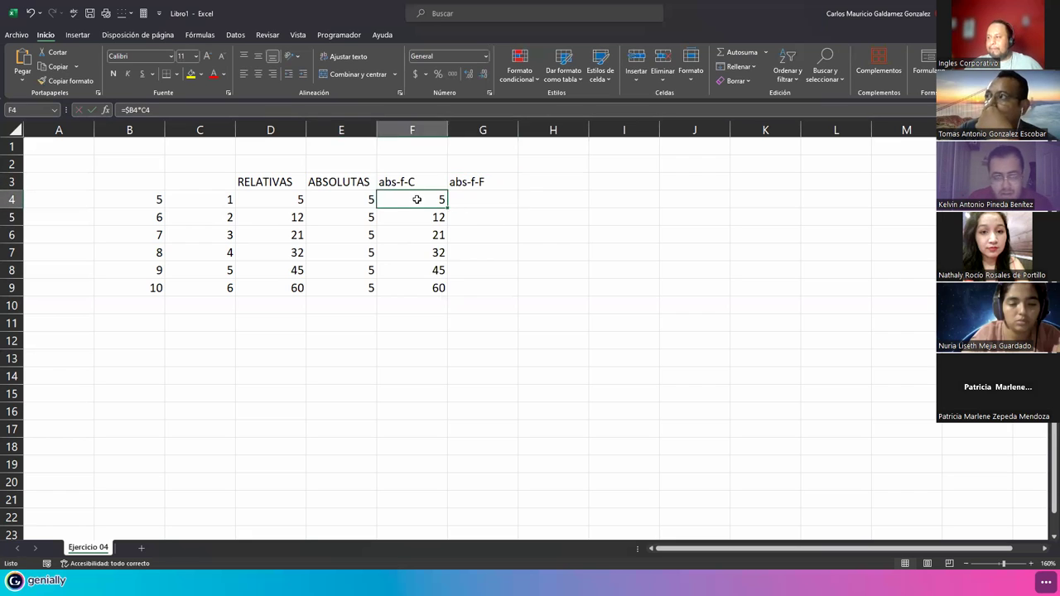
pyautogui.click(482, 202)
pyautogui.write('=')
pyautogui.press('Left')
pyautogui.press('Left')
pyautogui.press('Left')
pyautogui.press('Left')
pyautogui.press('Left')
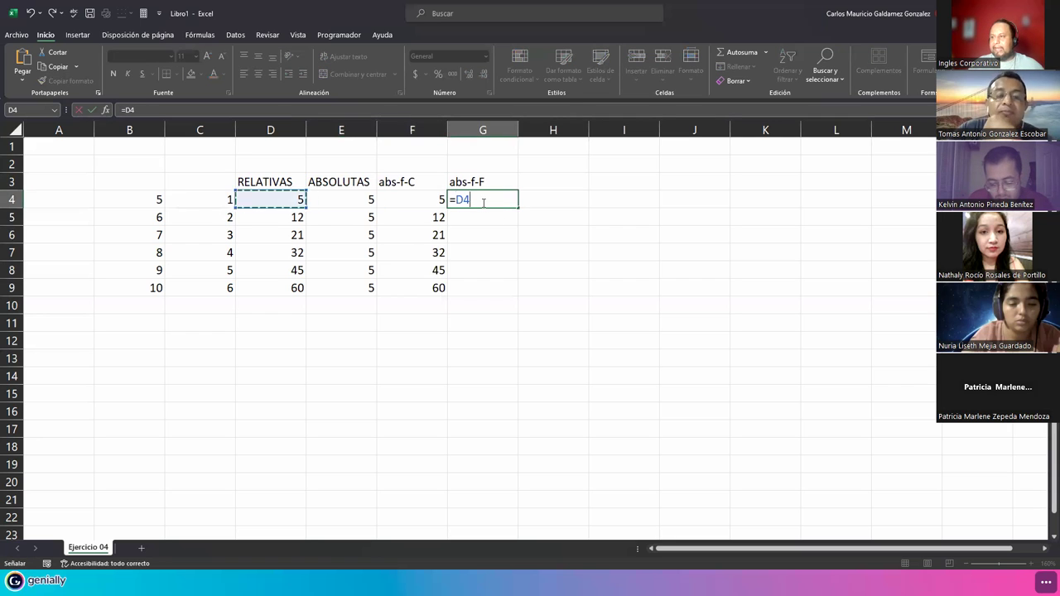
pyautogui.write('*')
pyautogui.press('Left')
pyautogui.press('Left')
pyautogui.press('Left')
pyautogui.press('Left')
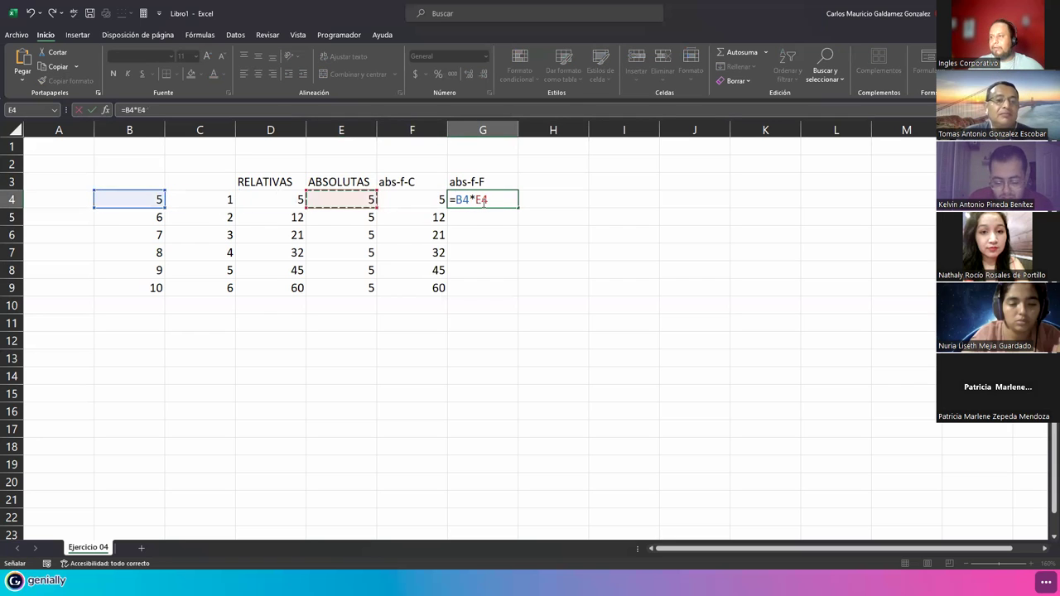
pyautogui.press('Return')
# Step: Fix only the row of the B4 reference in G4, so the formula reads =B$4*C4, and copy it down to G9
pyautogui.click(482, 202)
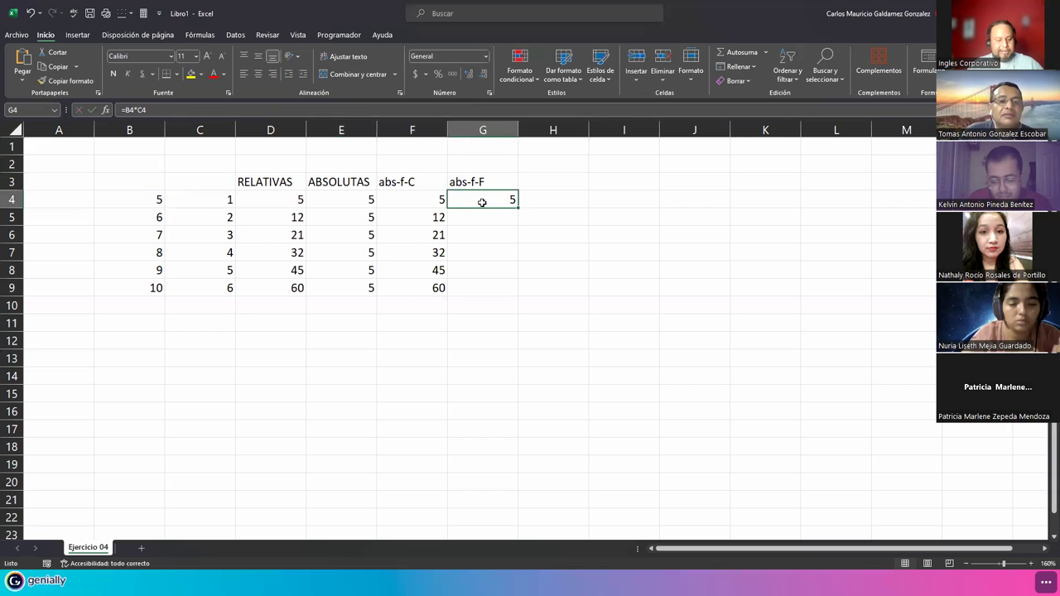
pyautogui.doubleClick(482, 202)
pyautogui.press('Left')
pyautogui.press('Left')
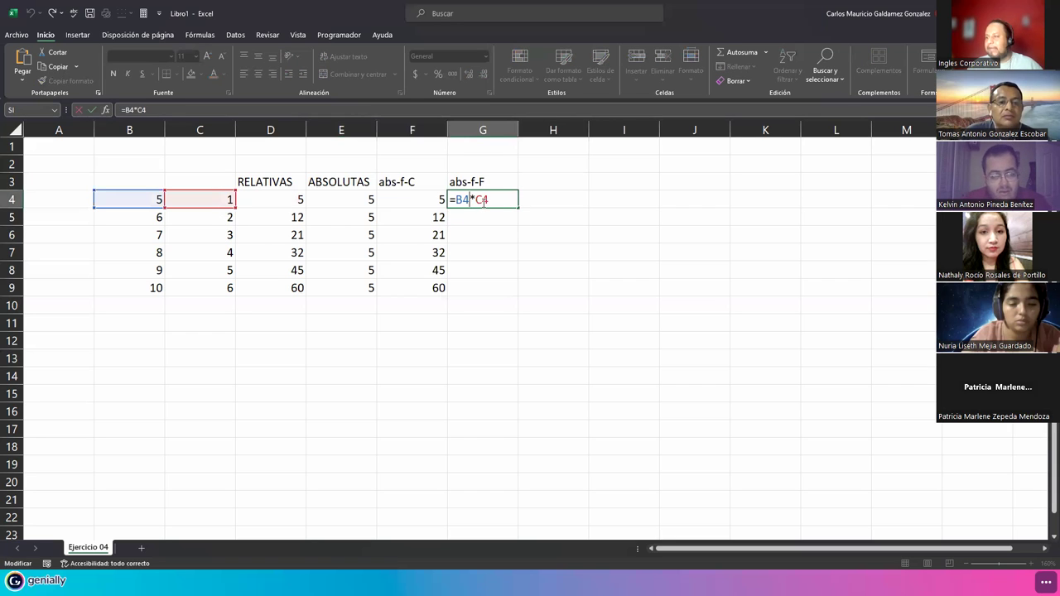
pyautogui.press('F4')
pyautogui.press('F4')
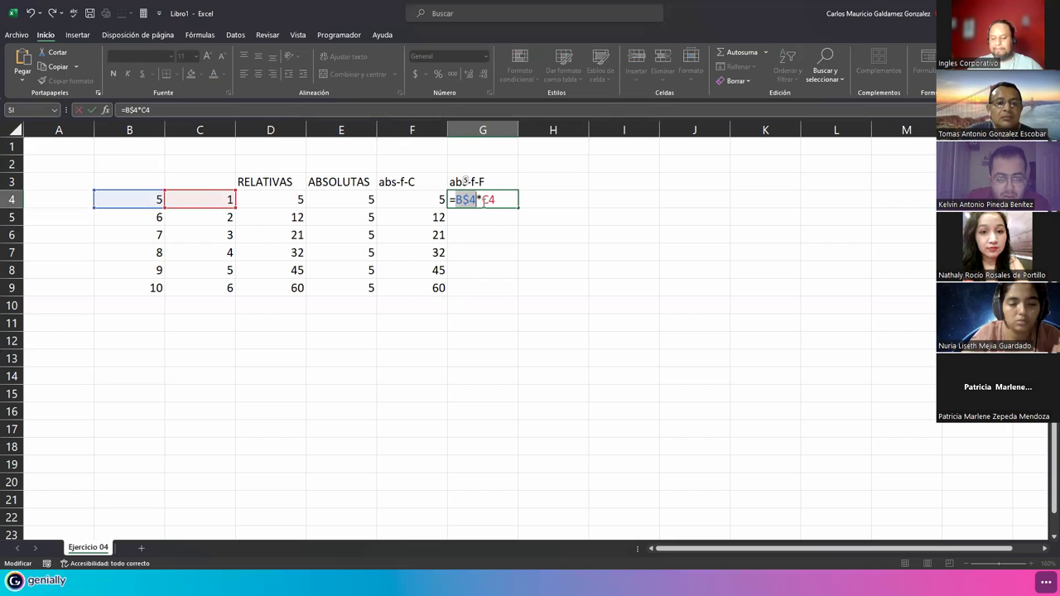
pyautogui.press('Return')
pyautogui.click(482, 202)
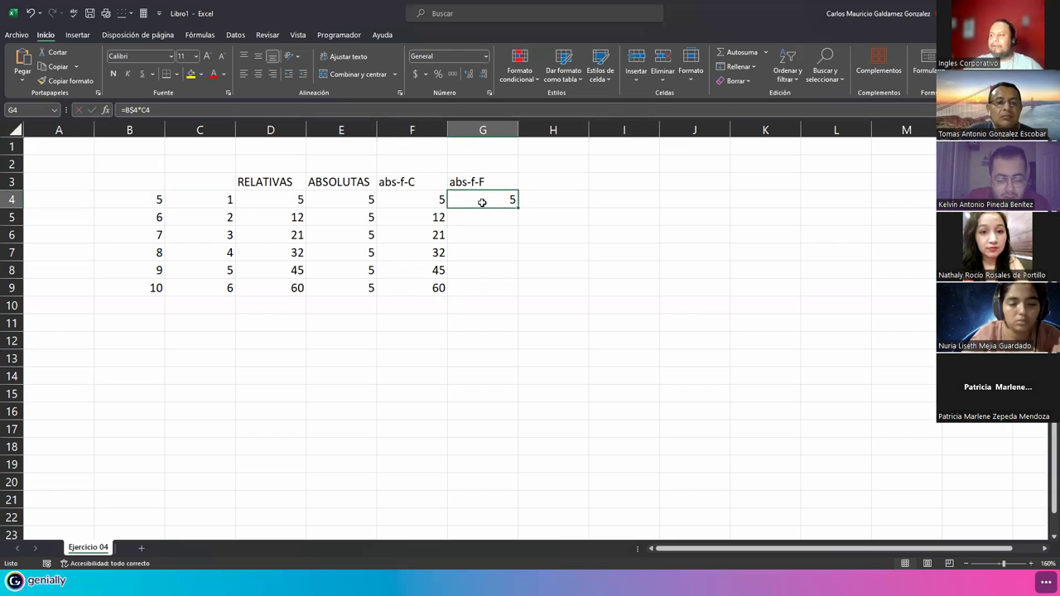
pyautogui.moveTo(520, 206); pyautogui.dragTo(514, 295)
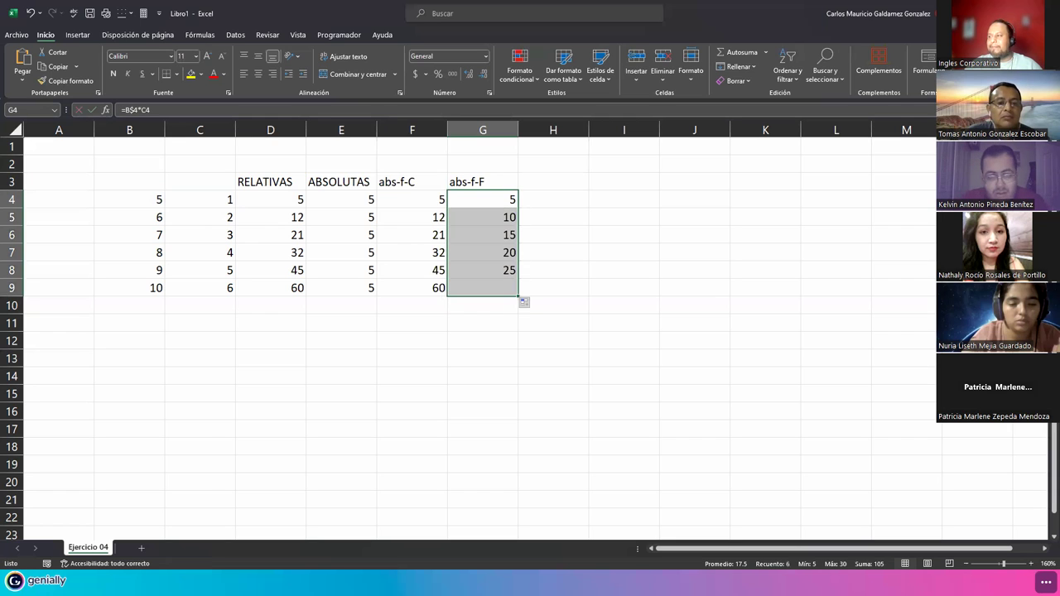
# Step: Examine the formulas in G4 to G9 to compare the row-fixed first reference with the relative second reference
pyautogui.doubleClick(488, 196)
pyautogui.doubleClick(487, 217)
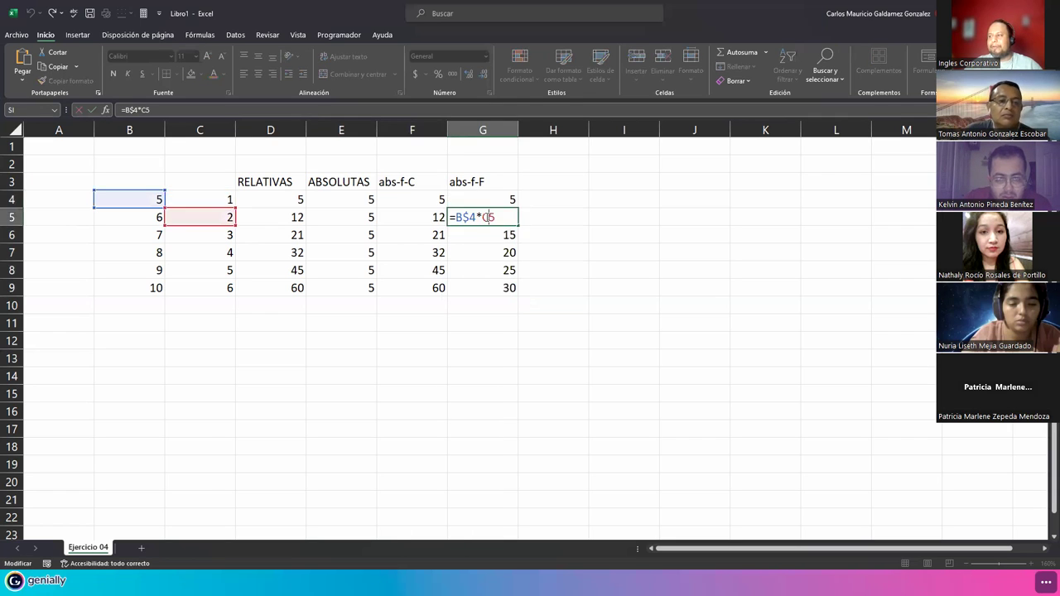
pyautogui.doubleClick(480, 240)
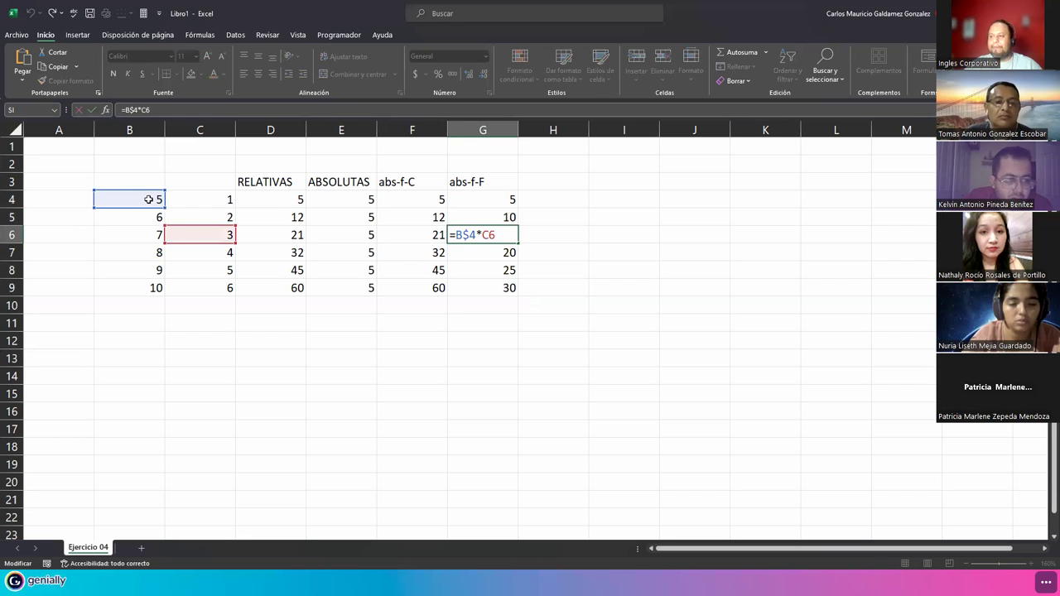
pyautogui.click(478, 252)
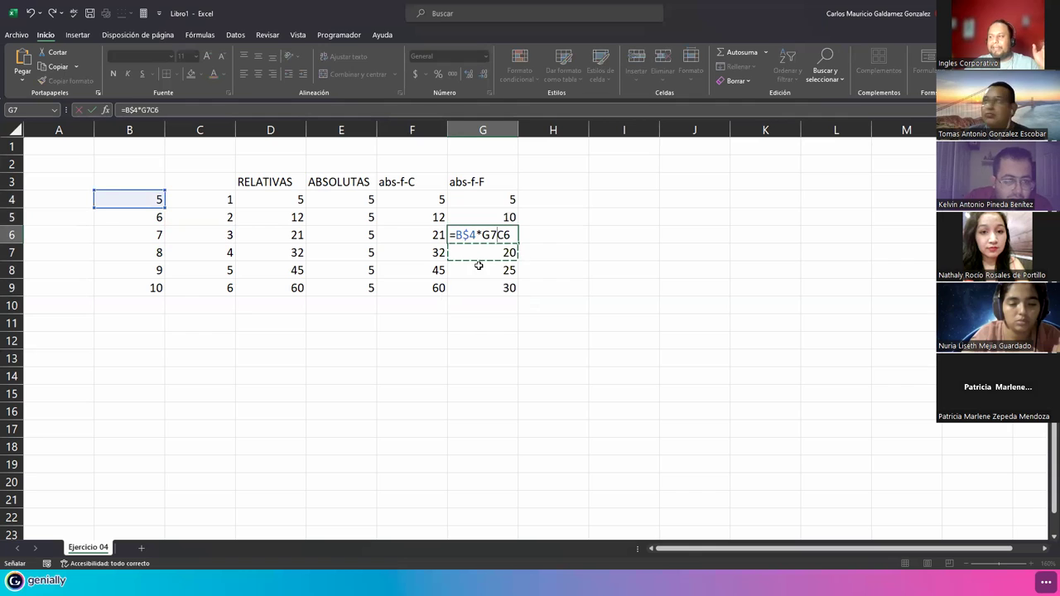
pyautogui.press('Escape')
pyautogui.click(479, 252)
pyautogui.doubleClick(478, 252)
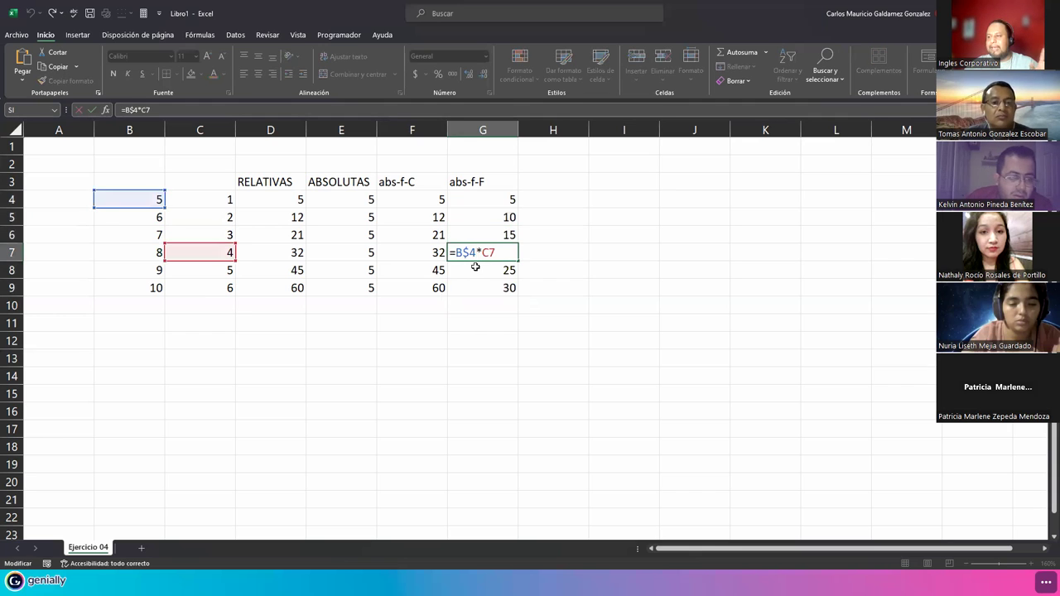
pyautogui.click(476, 271)
pyautogui.doubleClick(476, 271)
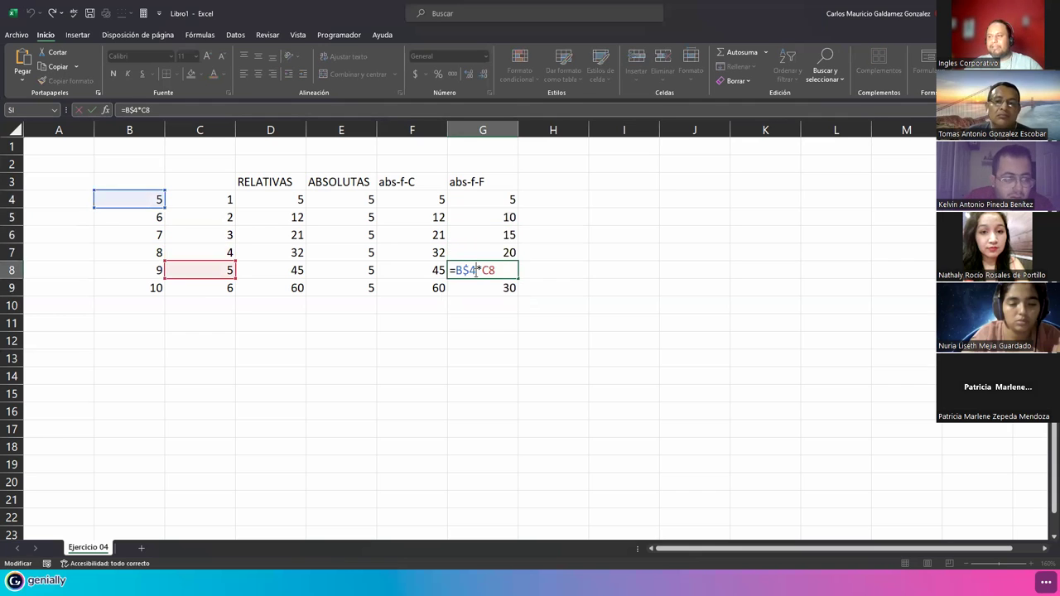
pyautogui.click(475, 287)
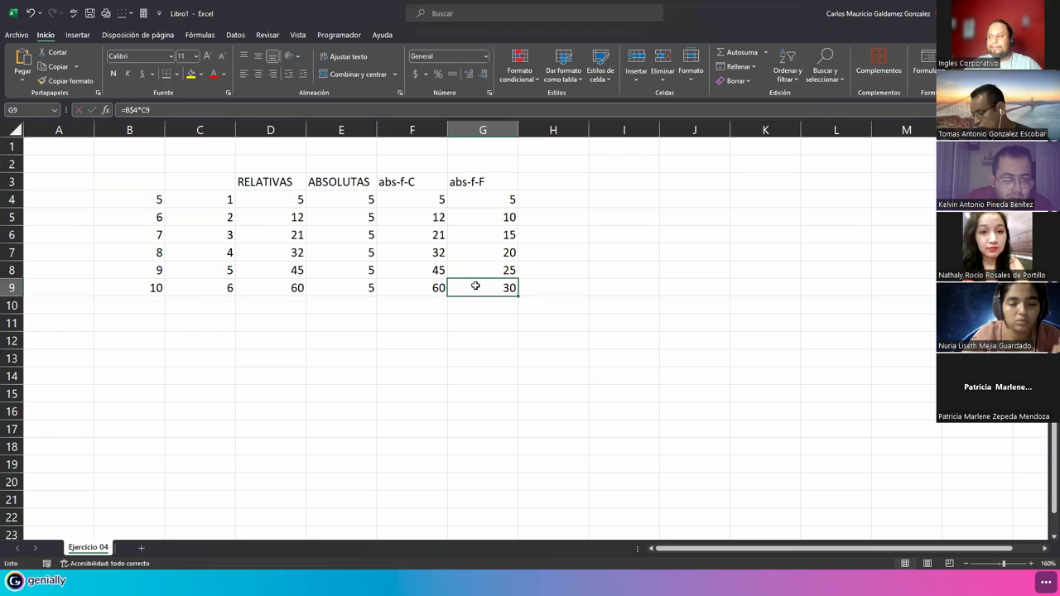
pyautogui.doubleClick(477, 287)
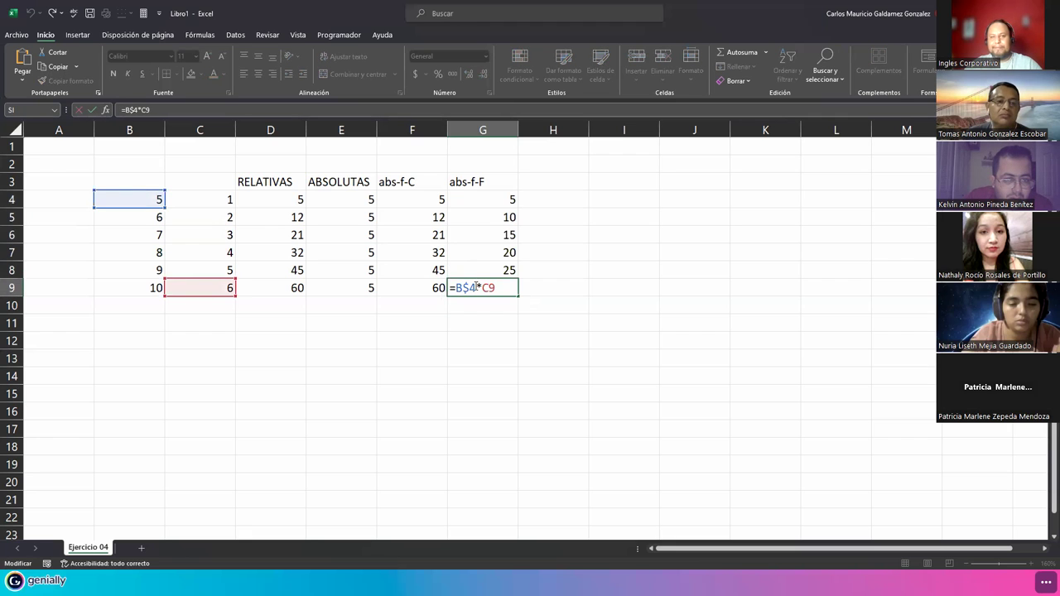
pyautogui.press('Escape')
# Step: Clear the whole example table in the range B3:G9
pyautogui.moveTo(147, 182); pyautogui.dragTo(141, 201)
pyautogui.moveTo(405, 256); pyautogui.dragTo(510, 287)
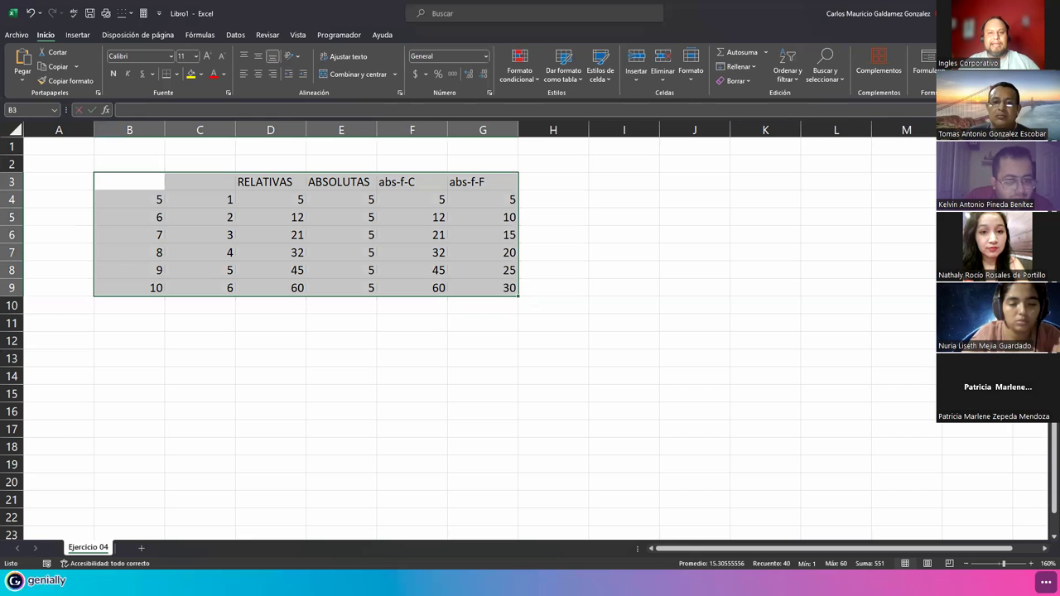
pyautogui.click(221, 263)
pyautogui.click(141, 180)
pyautogui.hotkey('ctrl', 'a')
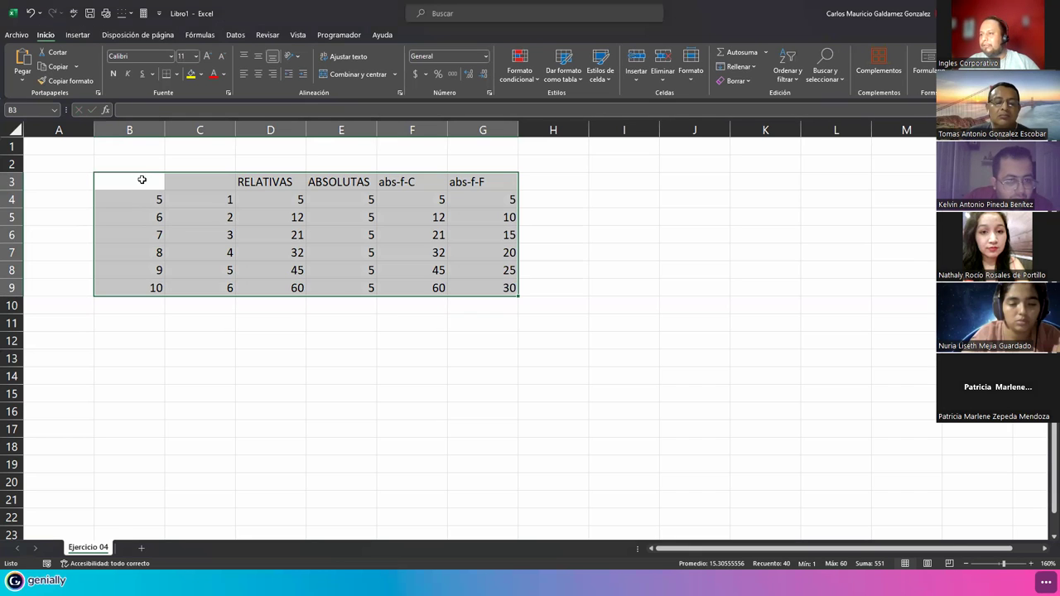
pyautogui.press('Delete')
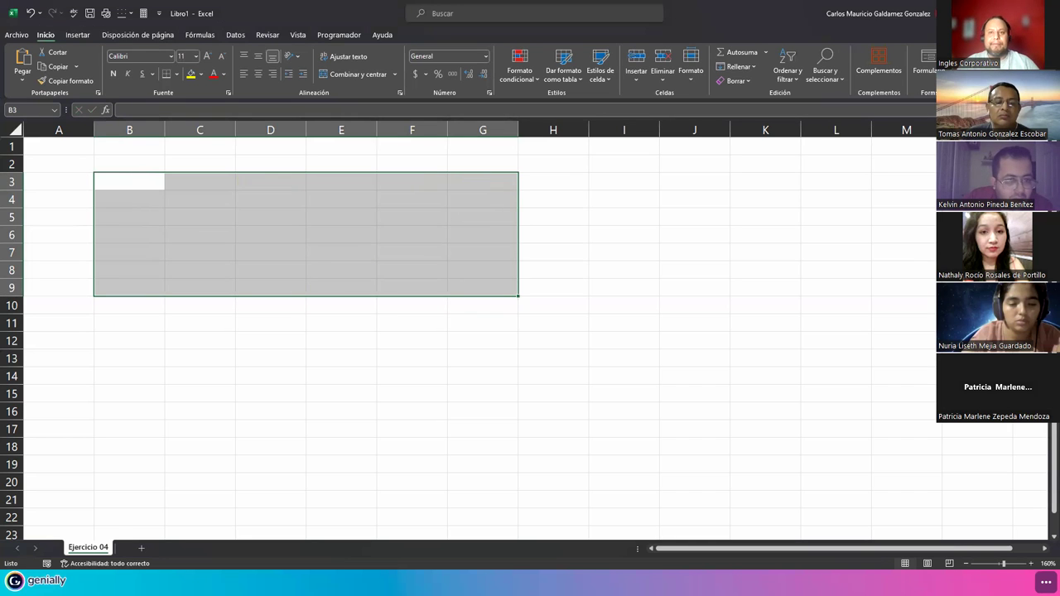
pyautogui.hotkey('alt', 'Tab')
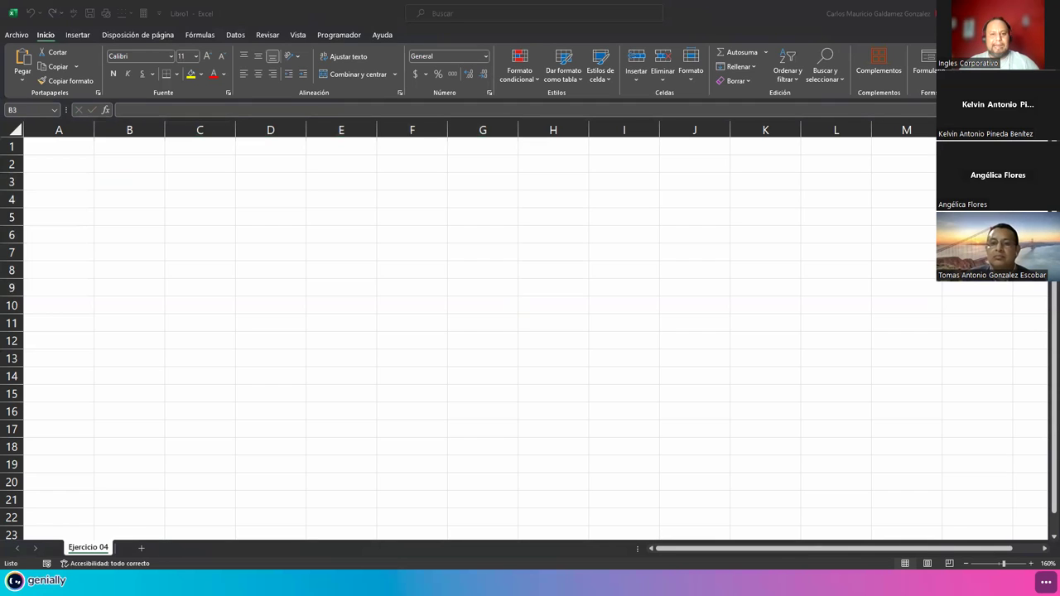
# Step: Enter the title "referencias relativas, aboslutas y mixtas en excel" in cell A2
pyautogui.click(66, 172)
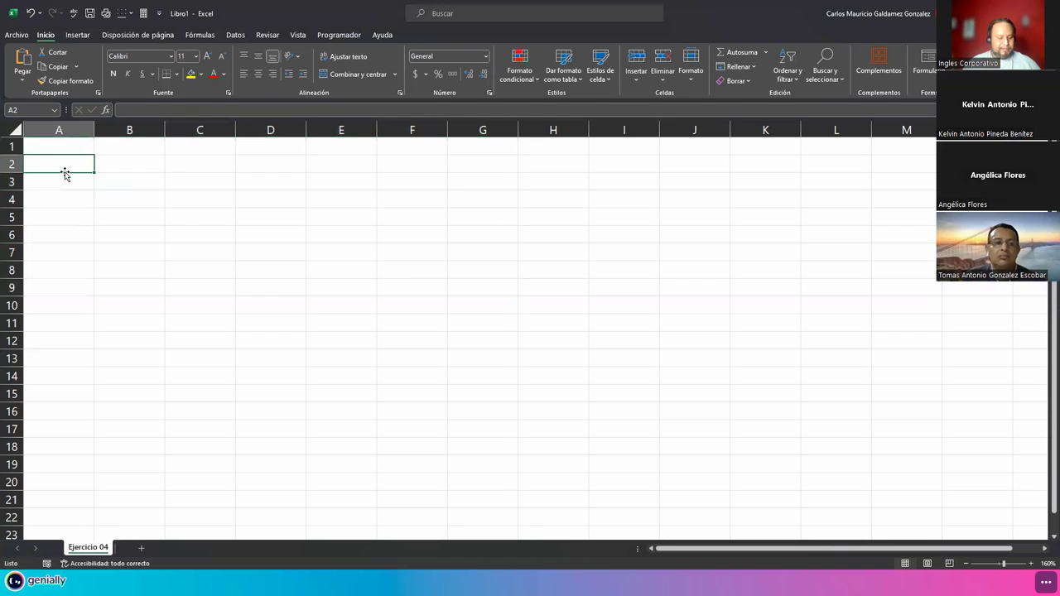
pyautogui.write('refere')
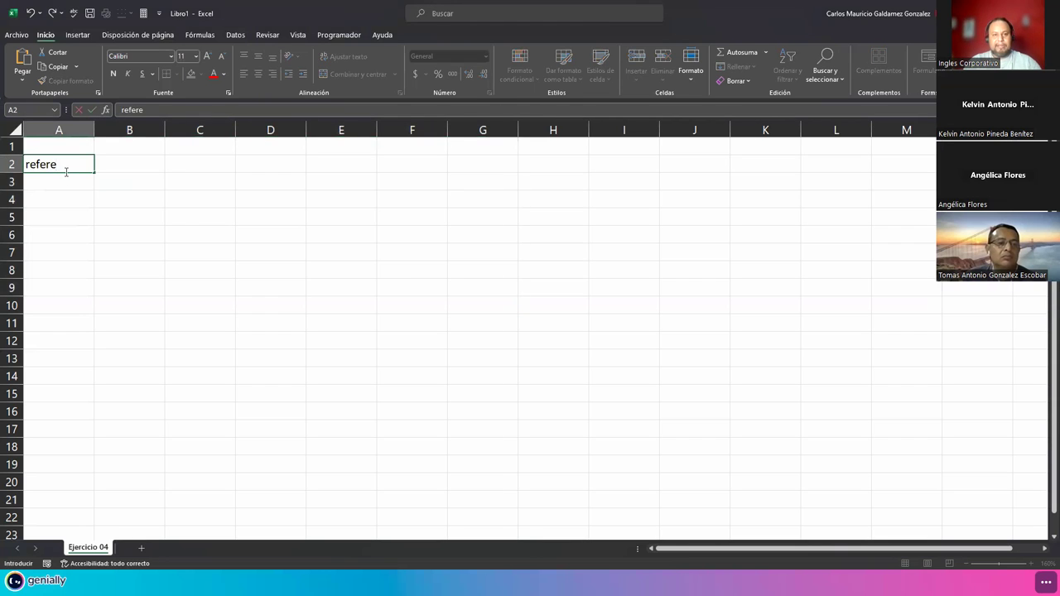
pyautogui.write('ncias relativas,')
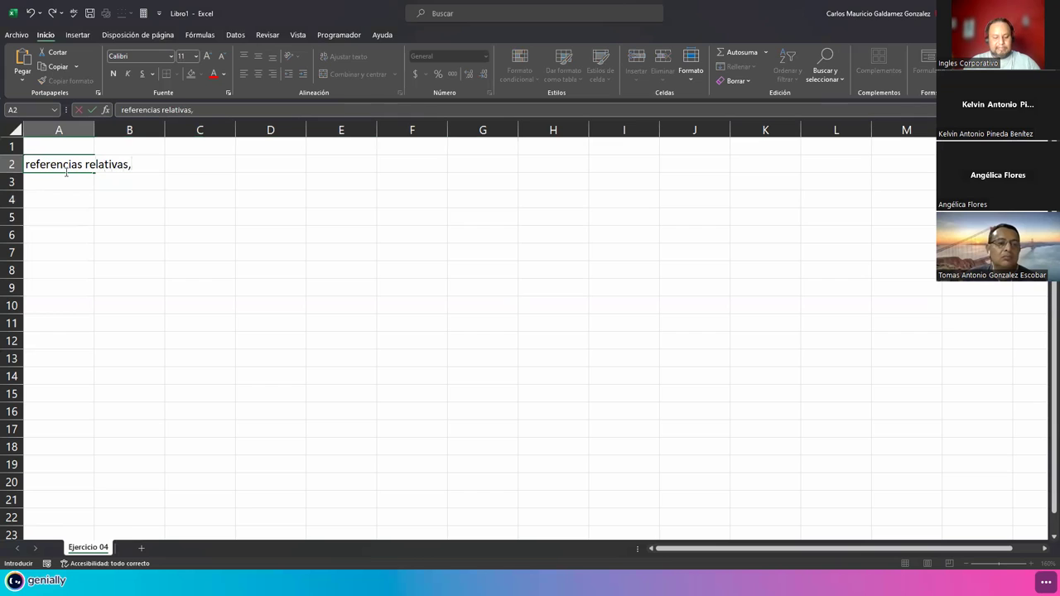
pyautogui.write(' aboslutas y')
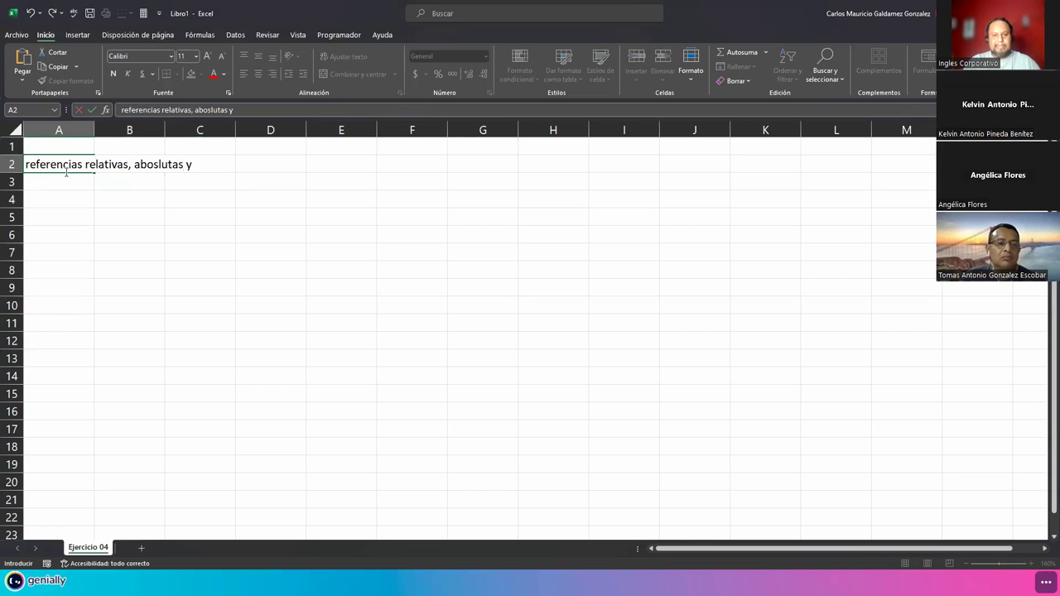
pyautogui.write(' mixtas en excel')
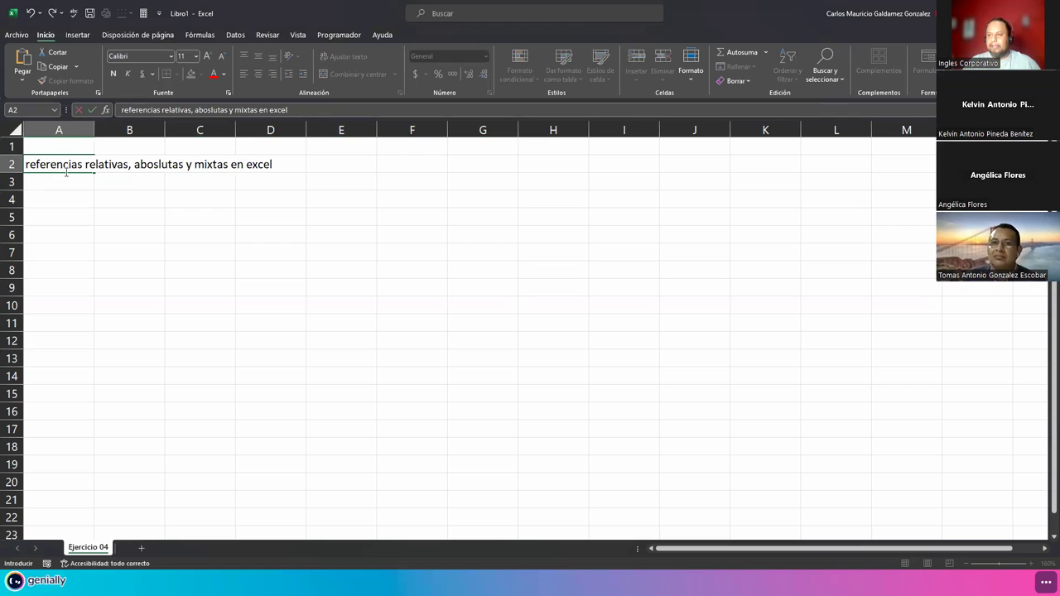
pyautogui.press('Return')
# Step: Capitalize the first letter of the title in A2, so it begins with "Referencias"
pyautogui.click(67, 170)
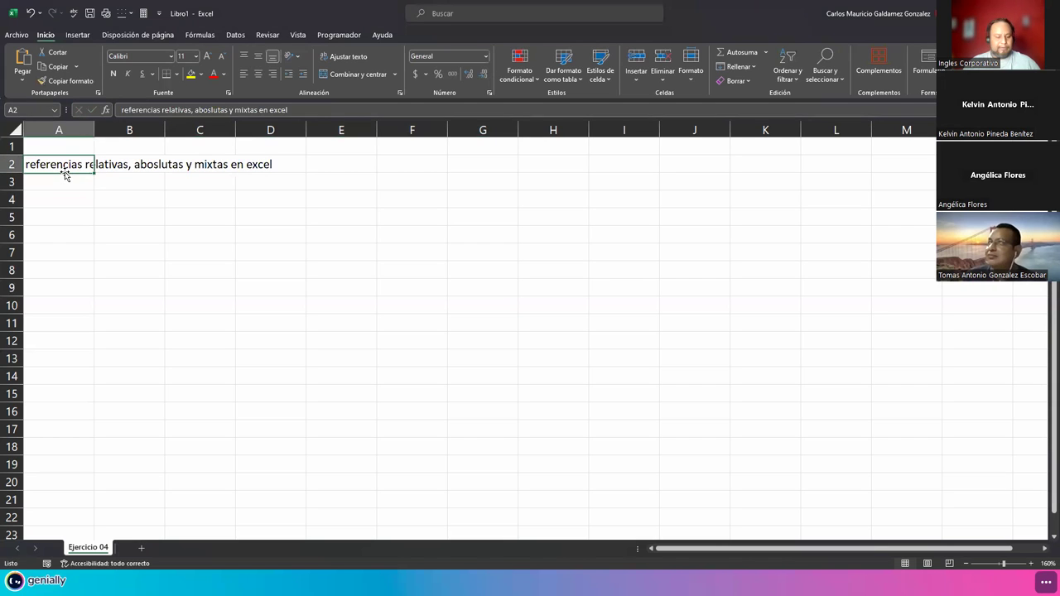
pyautogui.doubleClick(67, 170)
pyautogui.press('Delete')
pyautogui.write('R')
pyautogui.press('Return')
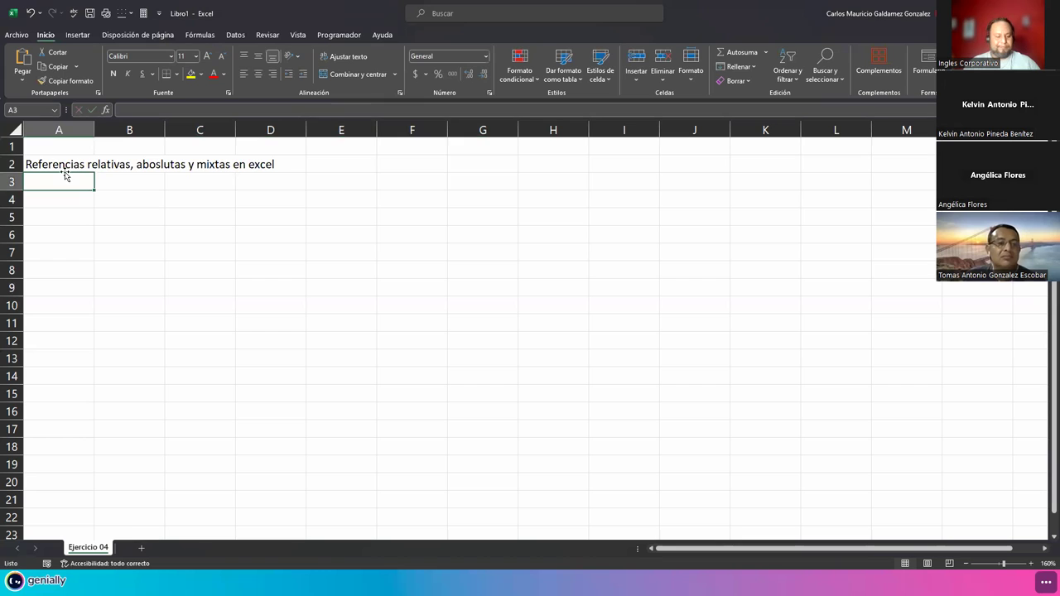
# Step: Capitalize the word "Excel" at the end of the title in cell A2
pyautogui.click(66, 171)
pyautogui.doubleClick(67, 171)
pyautogui.hotkey('ctrl', 'Left')
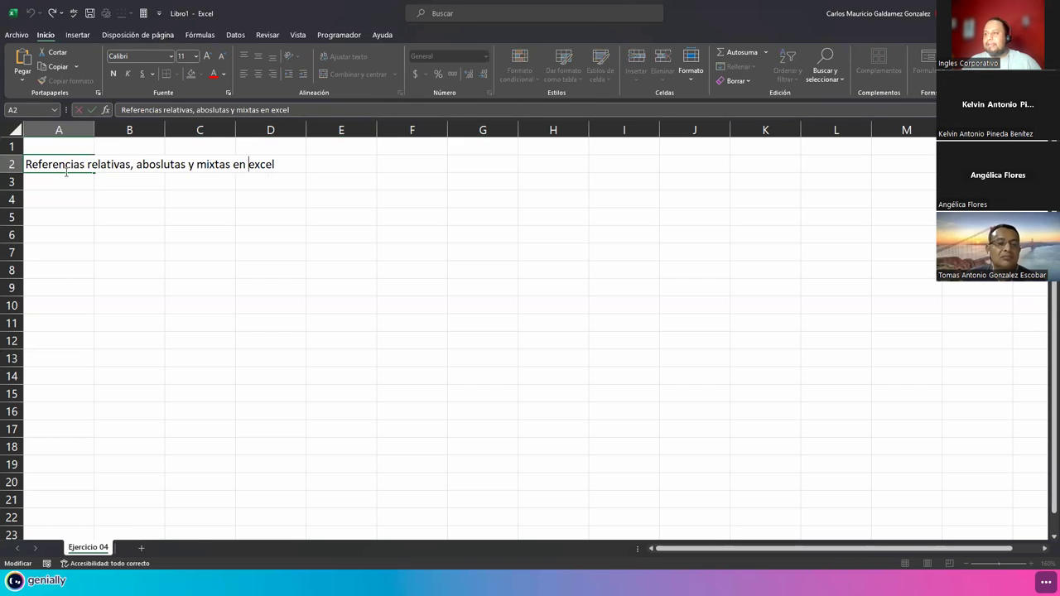
pyautogui.write('E')
pyautogui.press('Delete')
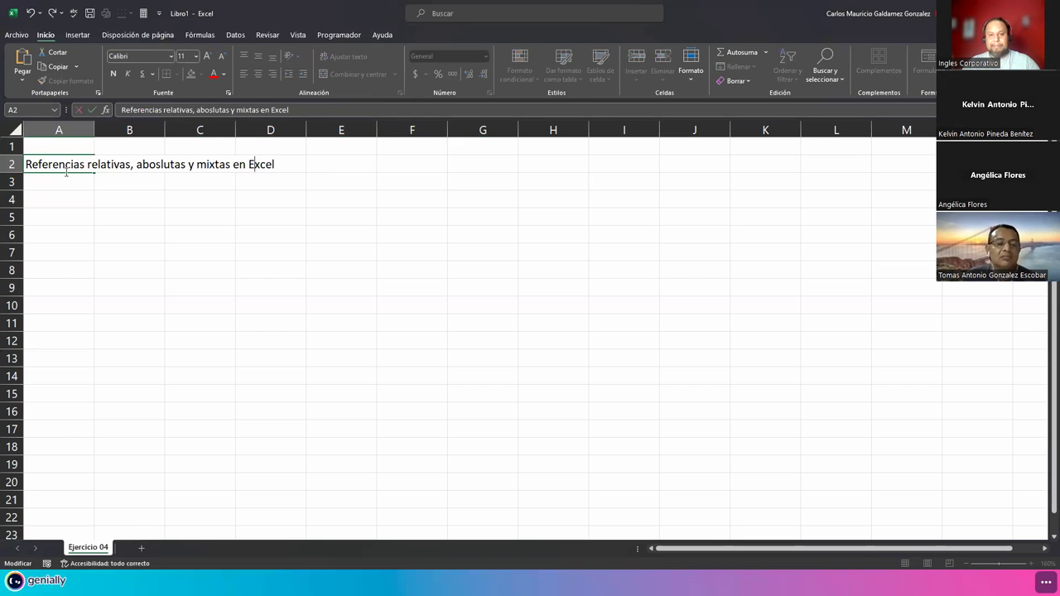
pyautogui.press('Return')
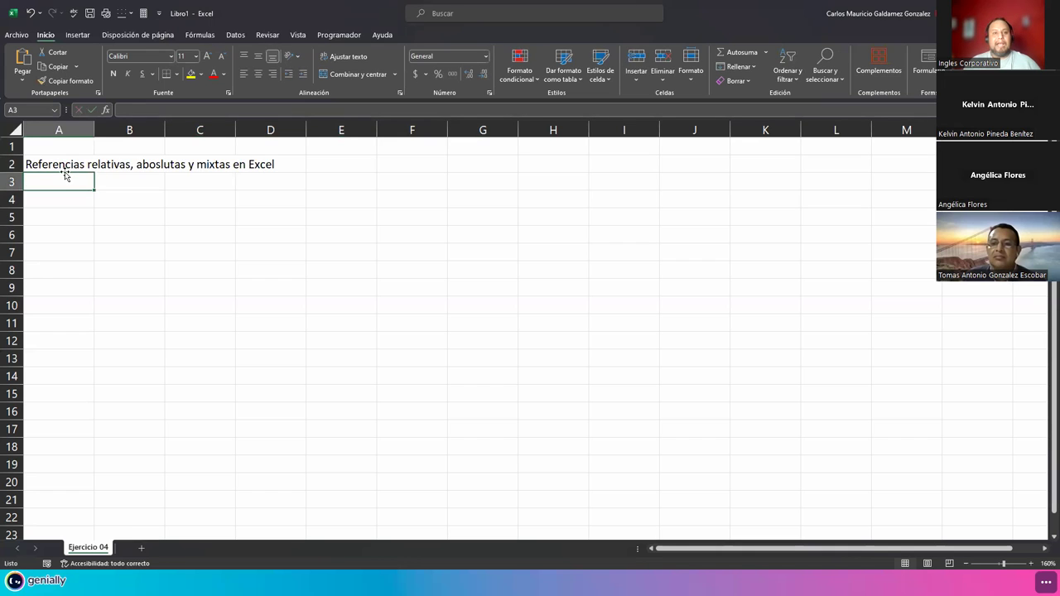
# Step: Enter "Hotel Palaidum" in cell B6 as the first hotel name of the new table
pyautogui.press('Down')
pyautogui.press('Down')
pyautogui.press('Down')
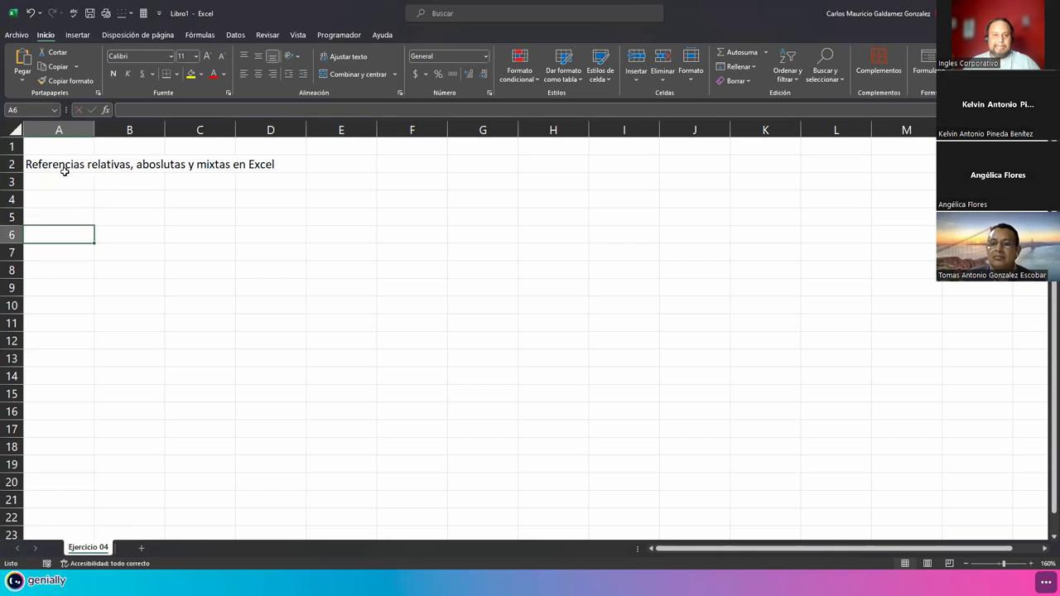
pyautogui.press('Right')
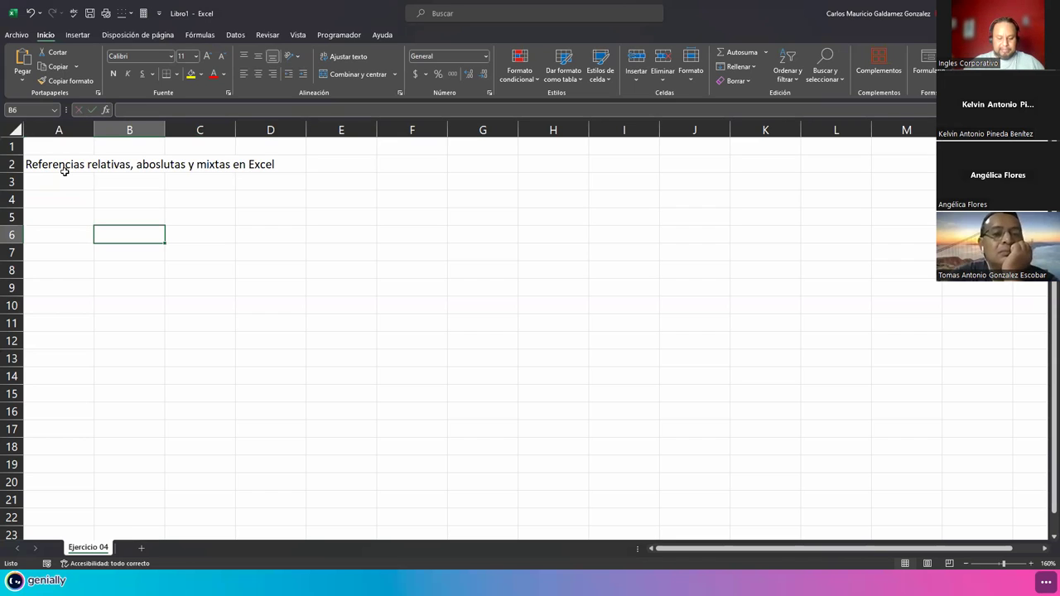
pyautogui.write('Ho')
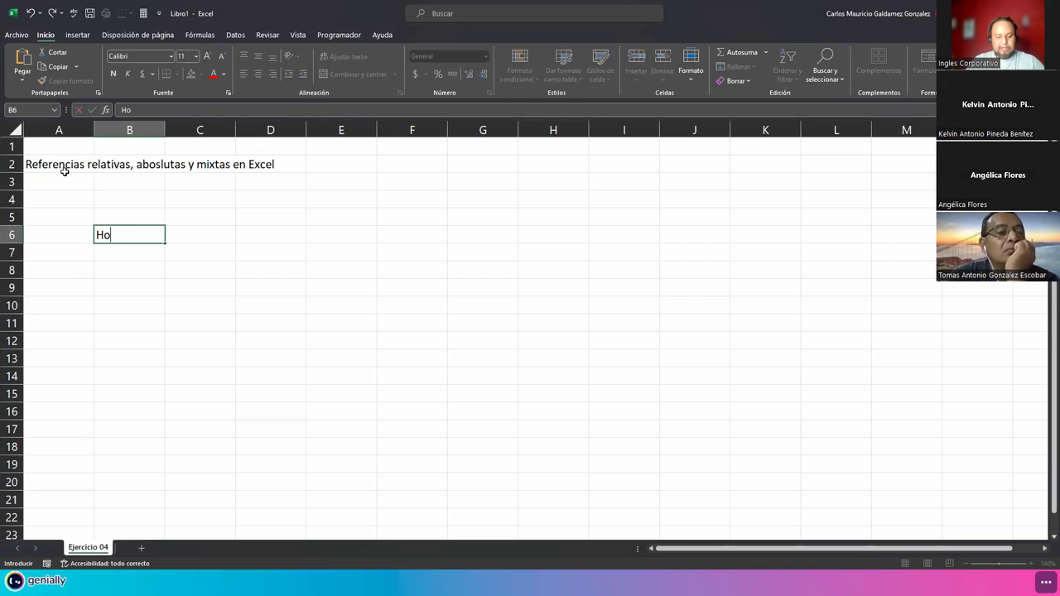
pyautogui.write('tel P')
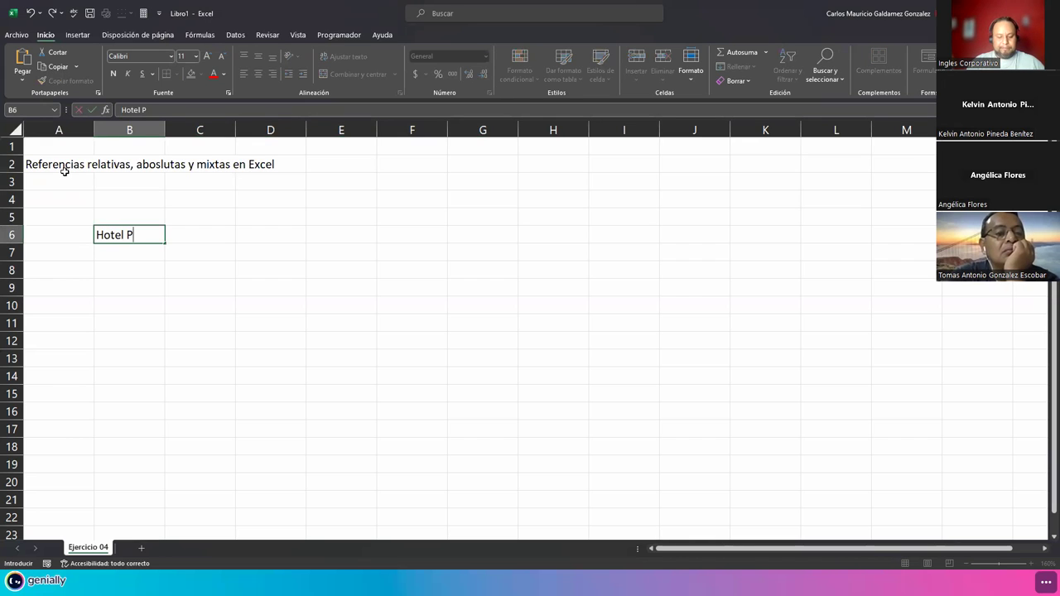
pyautogui.write('alaidum')
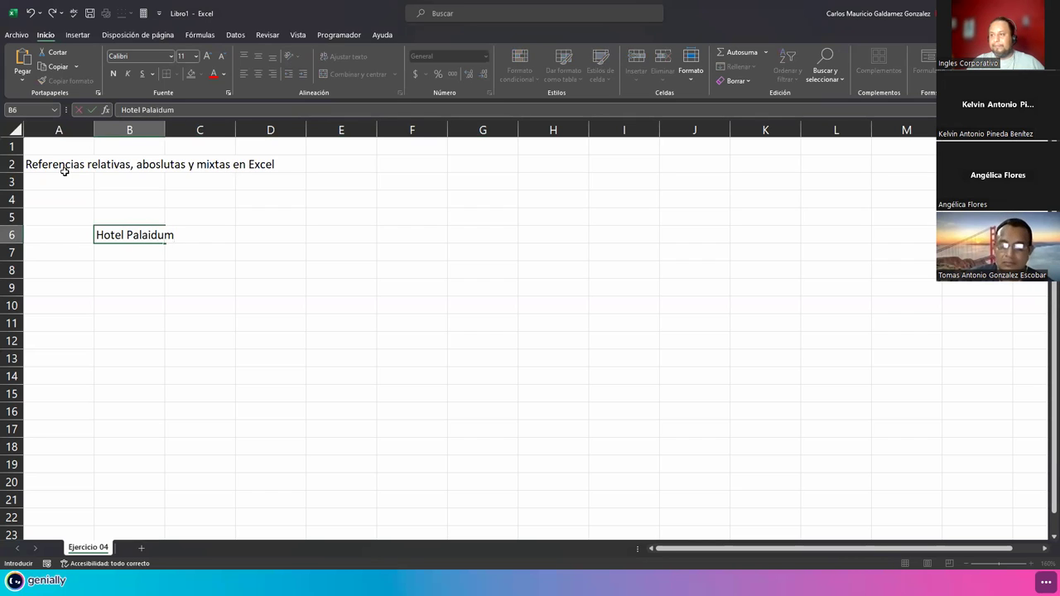
pyautogui.press('Return')
# Step: Correct the spelling of the hotel name in B6 to "Hotel Paladium"
pyautogui.press('Up')
pyautogui.press('F2')
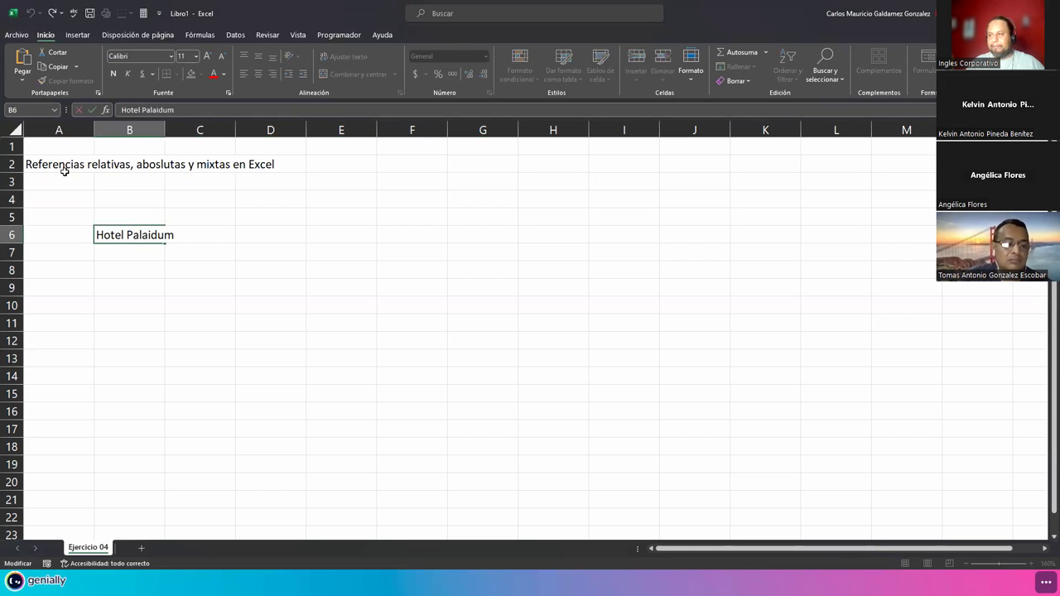
pyautogui.write('d')
pyautogui.press('BackSpace')
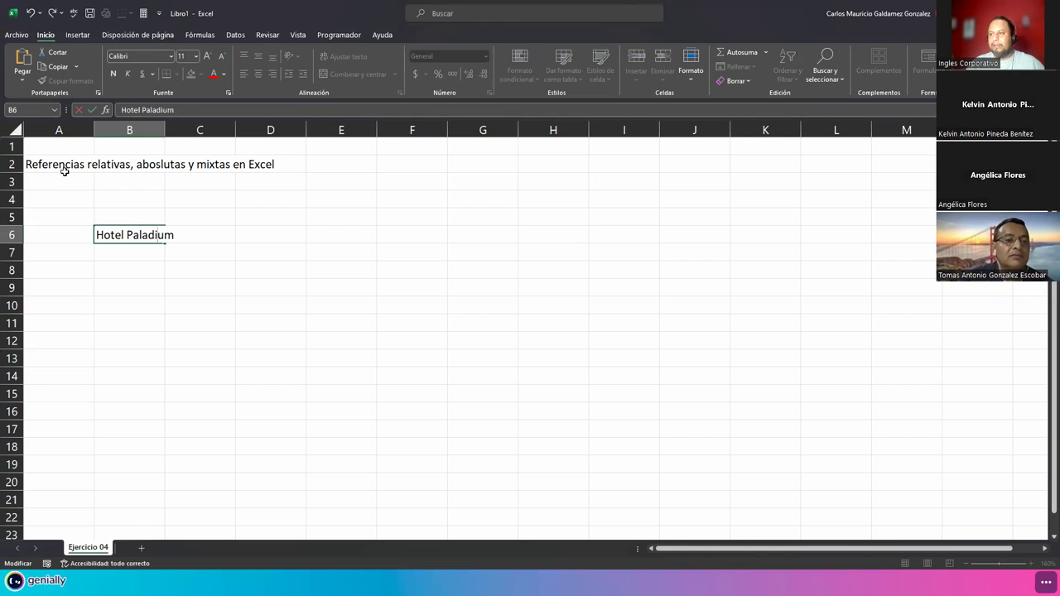
pyautogui.press('Return')
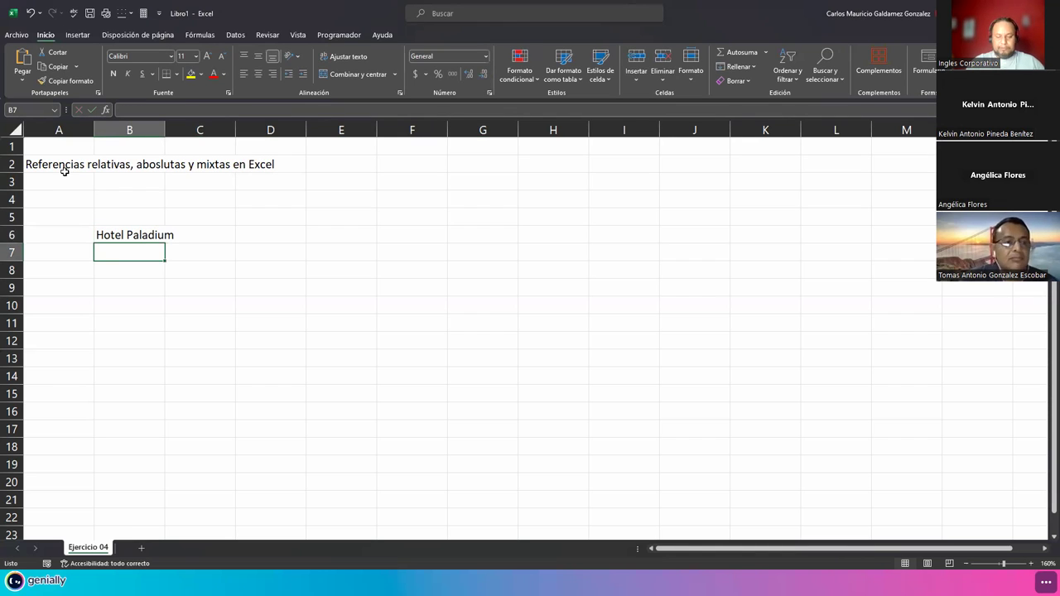
# Step: Enter "Hotel Corveza" in B7 and "Valencia Resource" in B8
pyautogui.write('Hotel ')
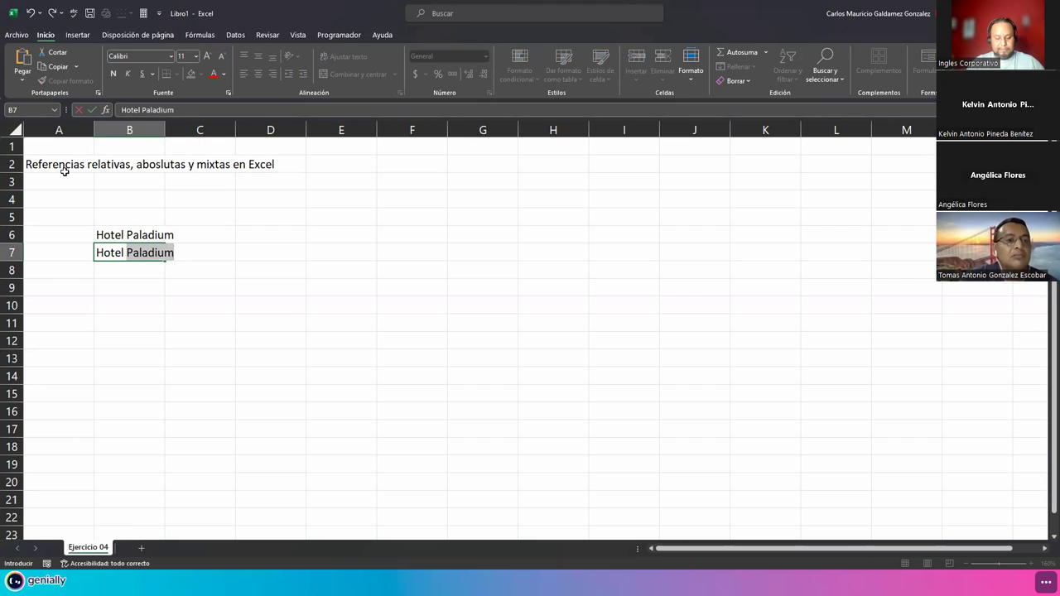
pyautogui.write('Corveza')
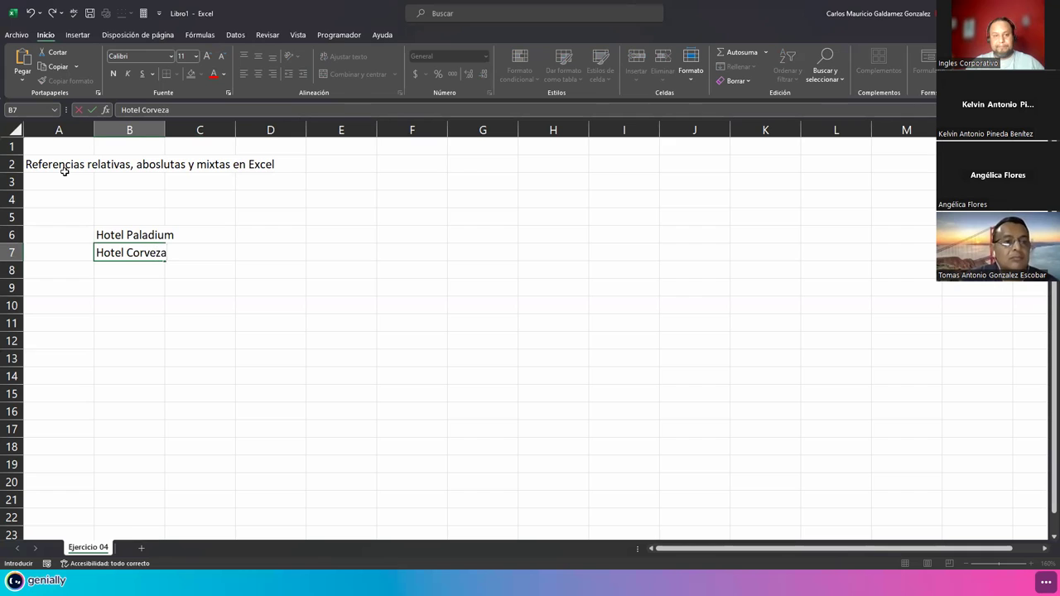
pyautogui.press('Return')
pyautogui.write('Val')
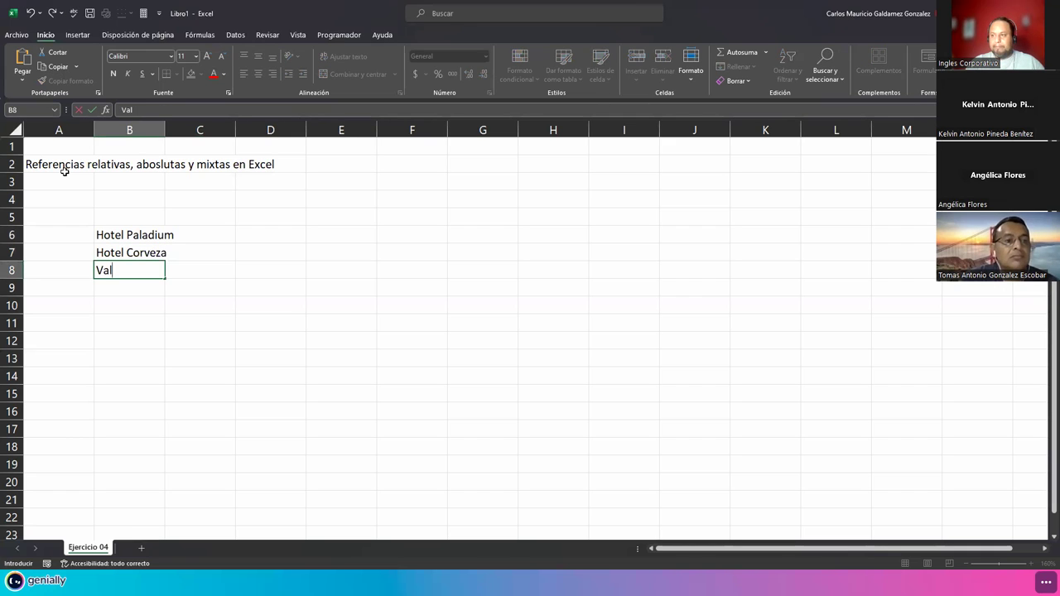
pyautogui.write('encia Resour')
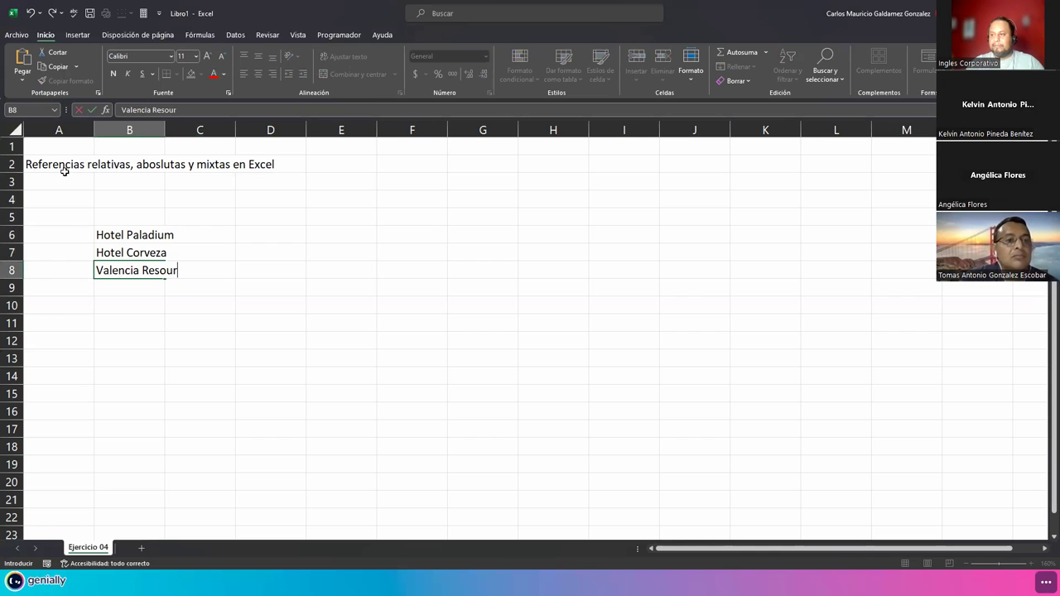
pyautogui.write('ce')
pyautogui.press('Return')
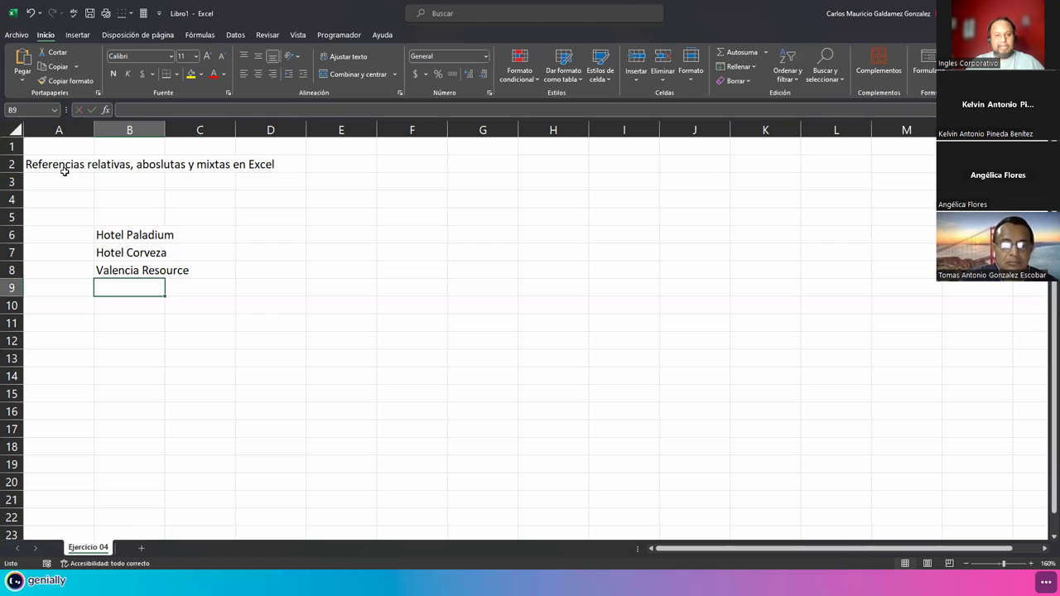
# Step: Enter "Sevilla Hostal" in B9 and autofit column B to the hotel names
pyautogui.write('Sevil')
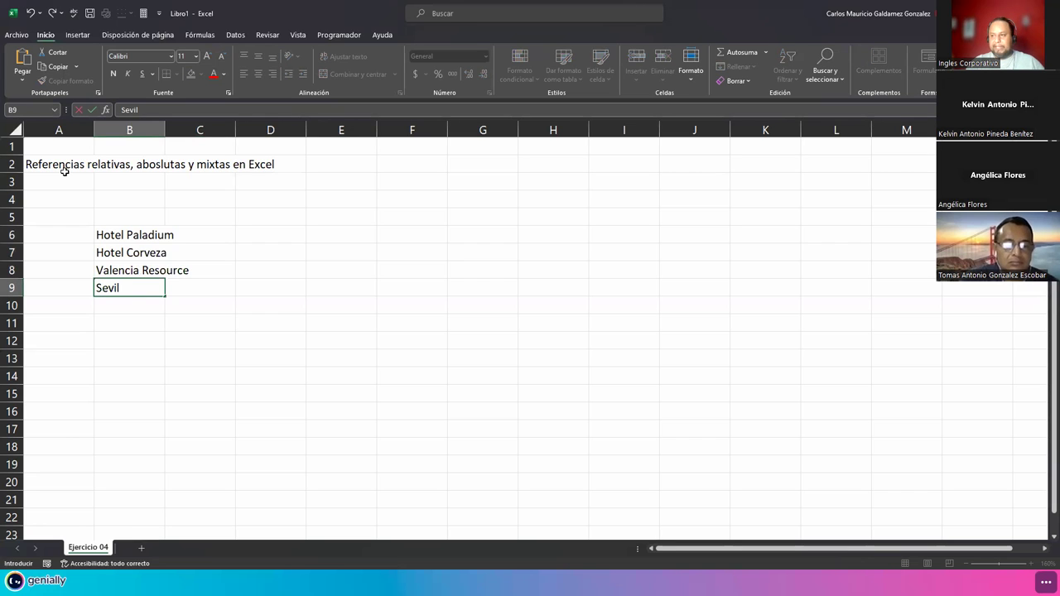
pyautogui.write('la Hosta')
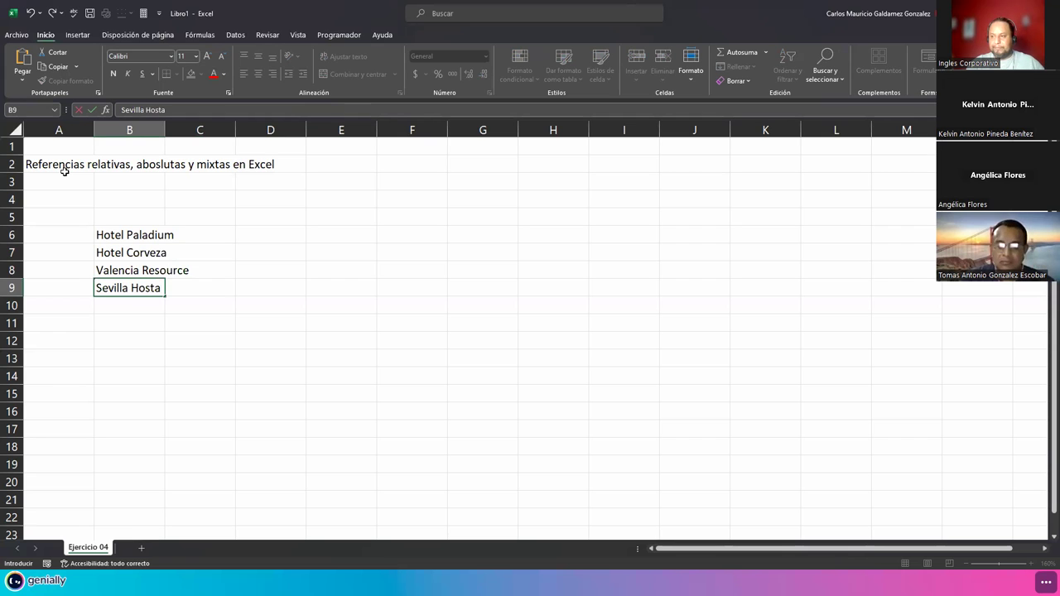
pyautogui.write('l')
pyautogui.press('Return')
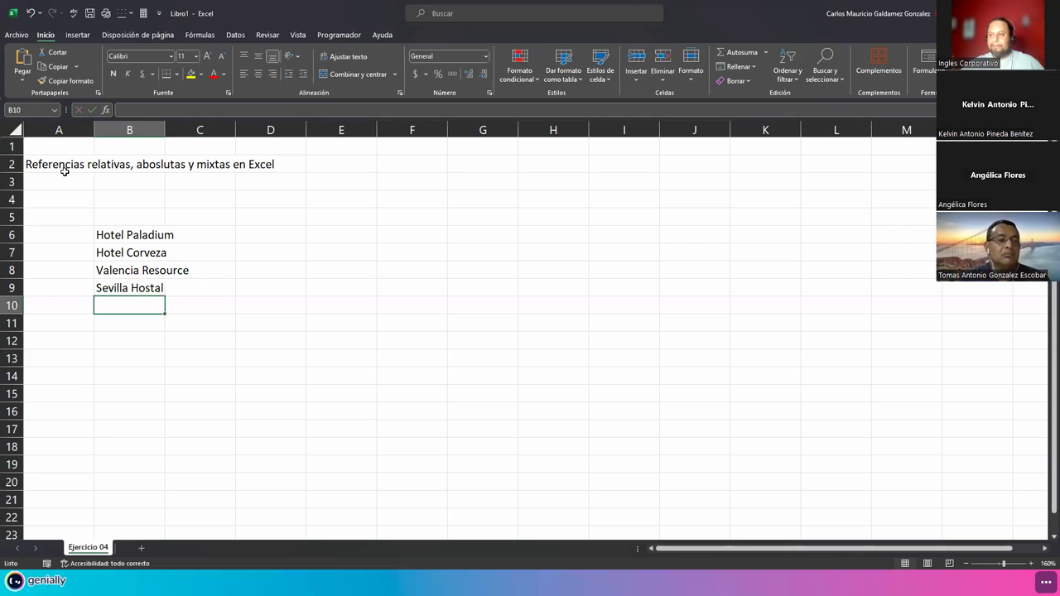
pyautogui.doubleClick(165, 130)
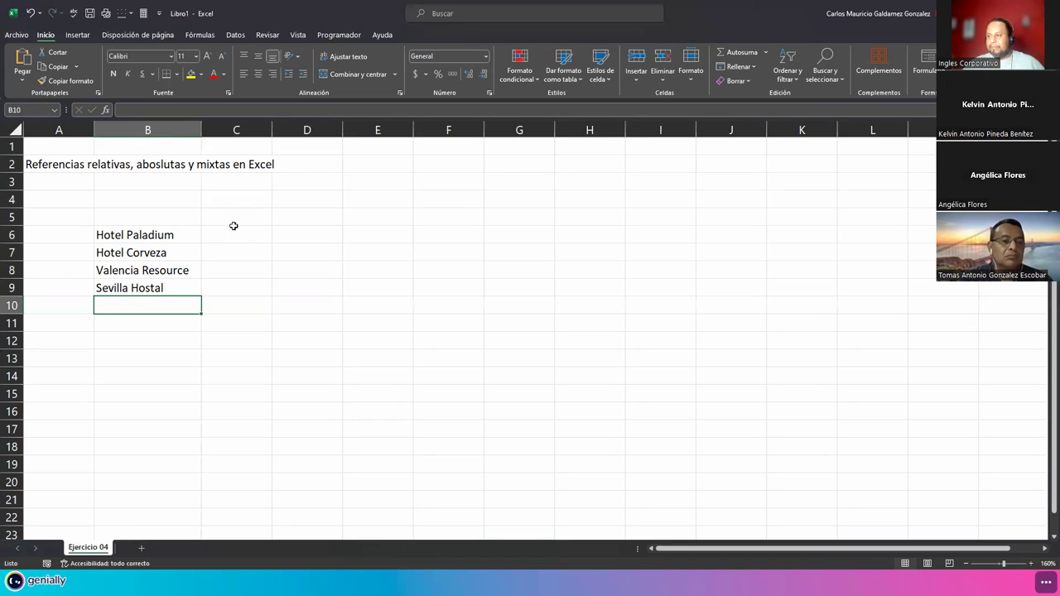
# Step: Enter the column headers "T1" in C5 and "T2" in D5
pyautogui.click(234, 216)
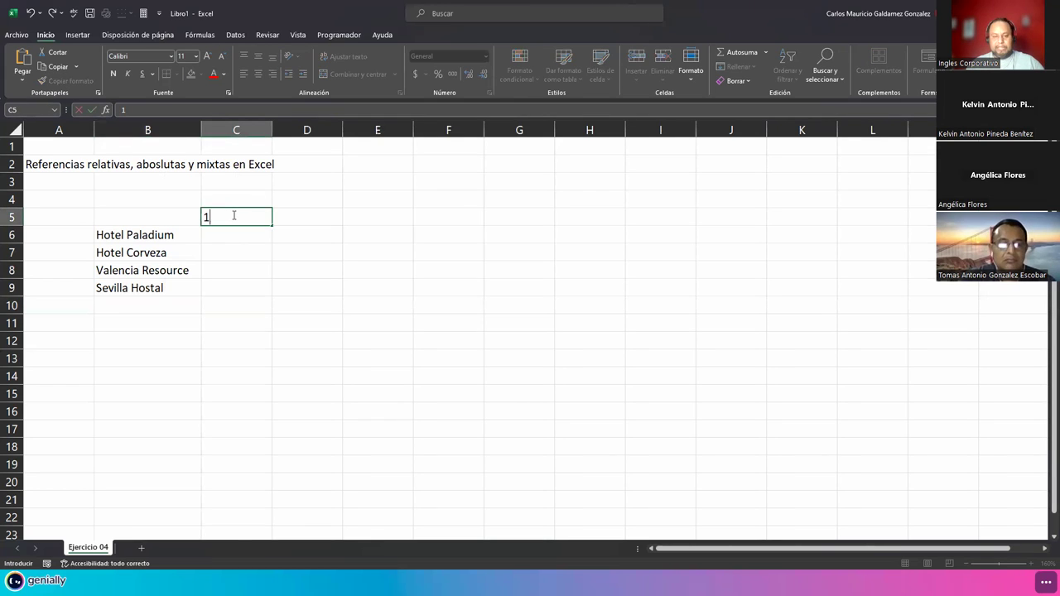
pyautogui.write('t')
pyautogui.press('BackSpace')
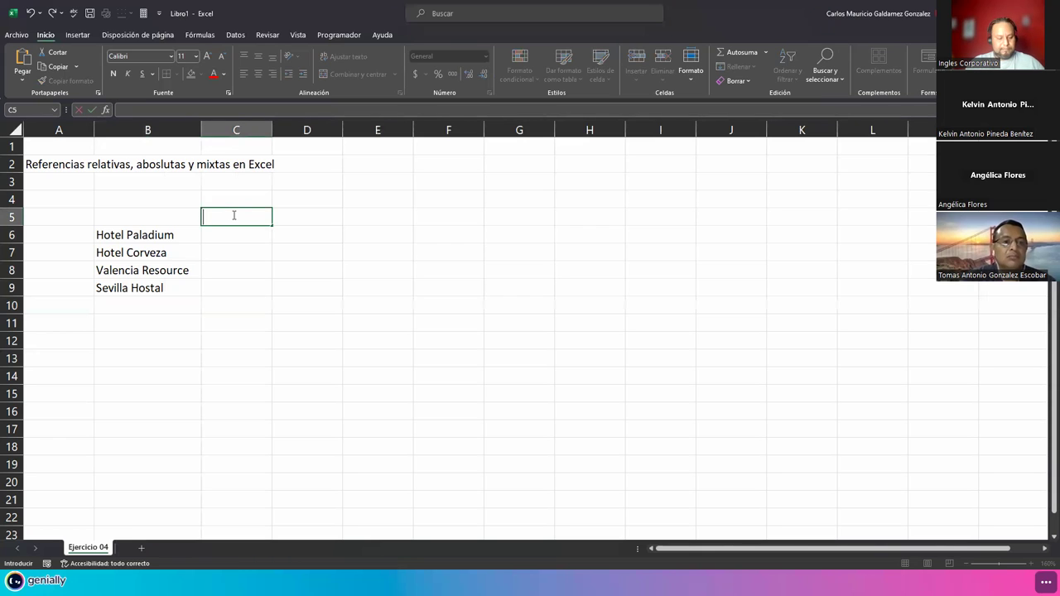
pyautogui.write('T1')
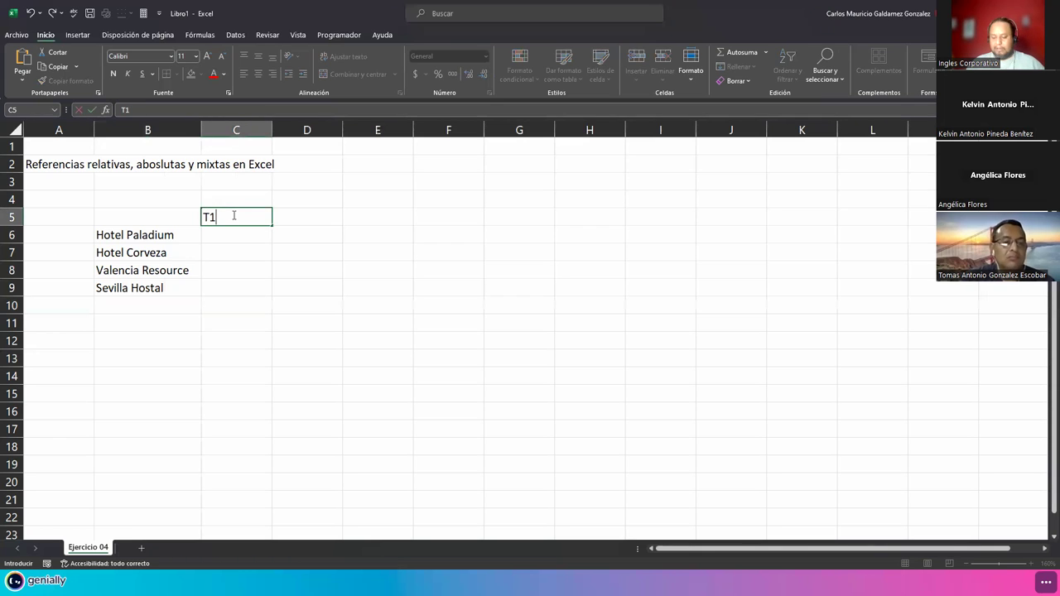
pyautogui.press('Tab')
pyautogui.write('T1')
pyautogui.press('BackSpace')
pyautogui.write('2')
# Step: Extend the header series in row 5 through T4 in F5 and center the headers C5:F5
pyautogui.click(233, 216)
pyautogui.hotkey('shift', 'Right')
pyautogui.hotkey('shift', 'Right')
pyautogui.hotkey('shift', 'Left')
pyautogui.moveTo(342, 226); pyautogui.dragTo(460, 220)
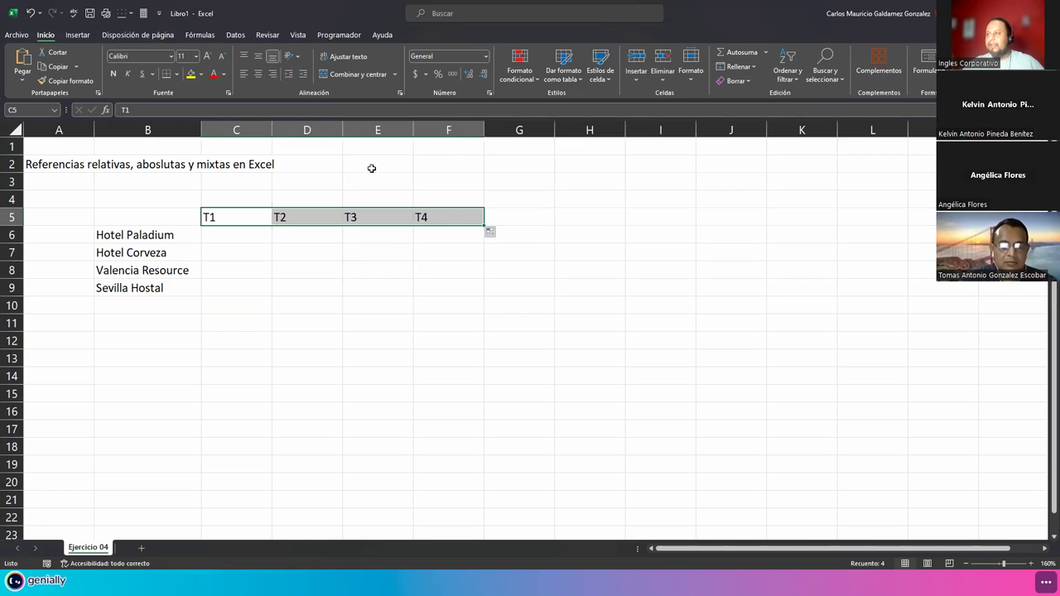
pyautogui.click(258, 74)
# Step: Apply the Accounting number format to C6:G9 and add a centered "TOTAL" header in G5
pyautogui.moveTo(245, 235); pyautogui.dragTo(303, 235)
pyautogui.moveTo(341, 288); pyautogui.dragTo(502, 286)
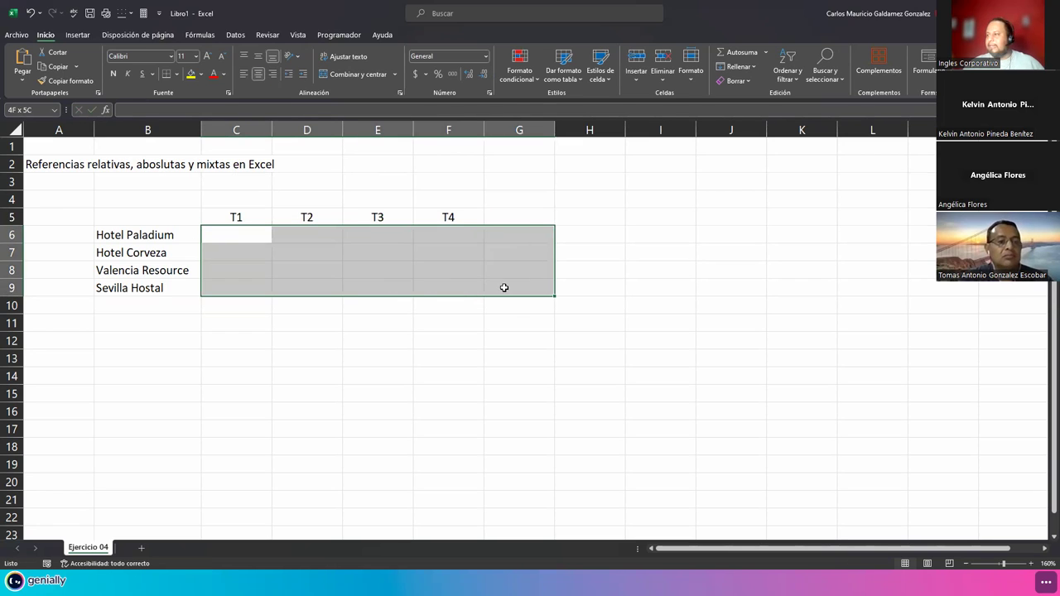
pyautogui.click(526, 213)
pyautogui.write('TOTAL')
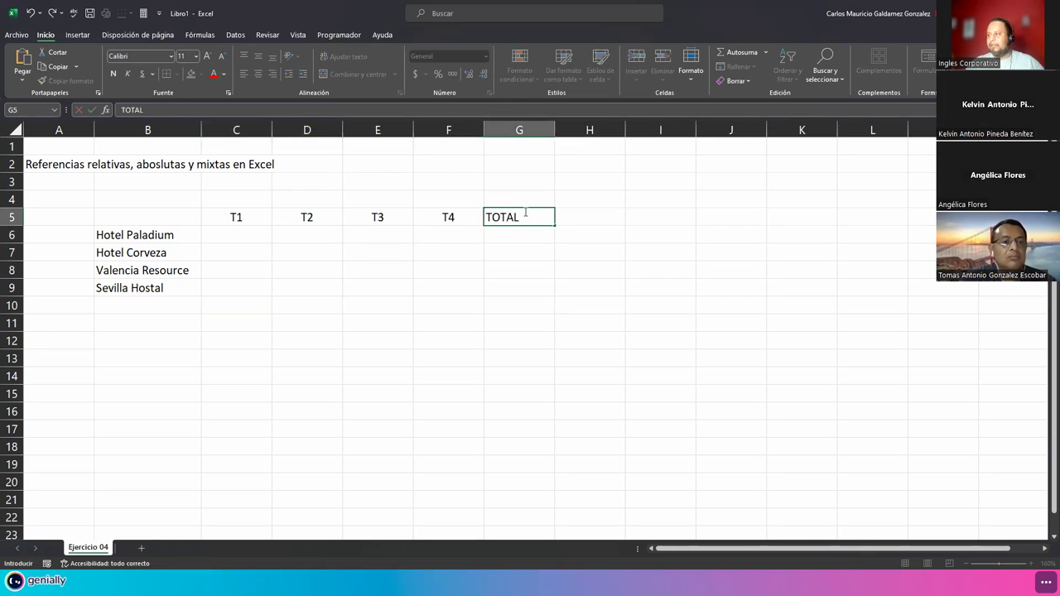
pyautogui.press('Return')
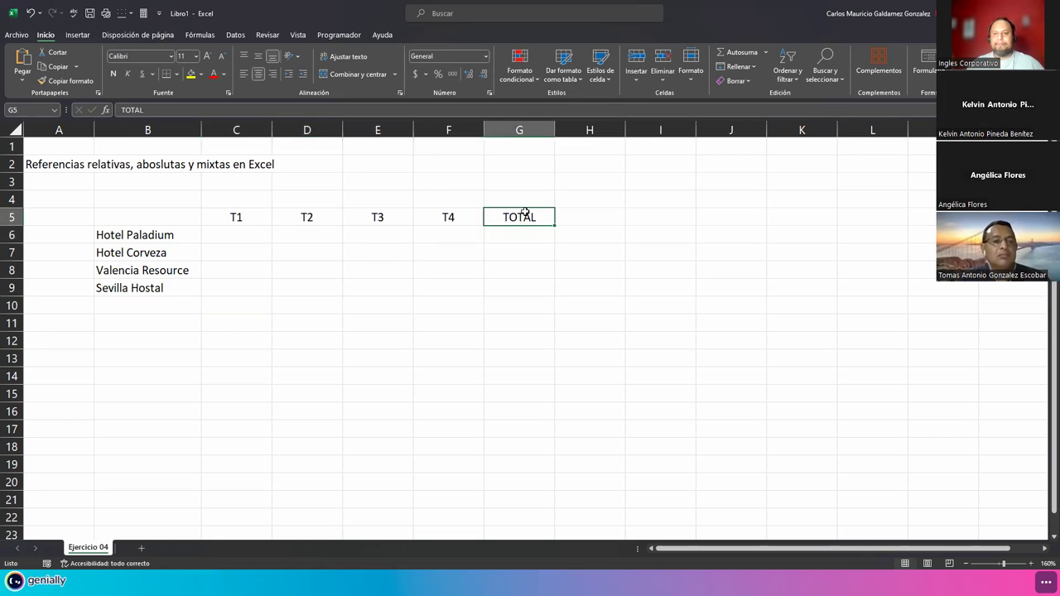
# Step: Enter the T1 amounts 32562, 45236, 29518 and 29958 in C6:C9 and autofit column C
pyautogui.press('Left')
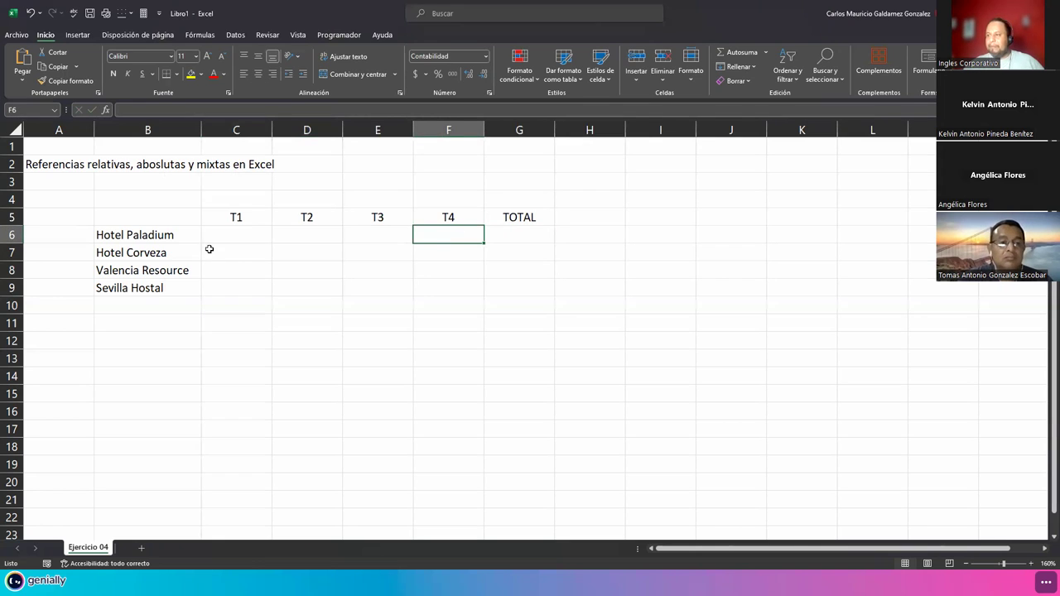
pyautogui.click(222, 235)
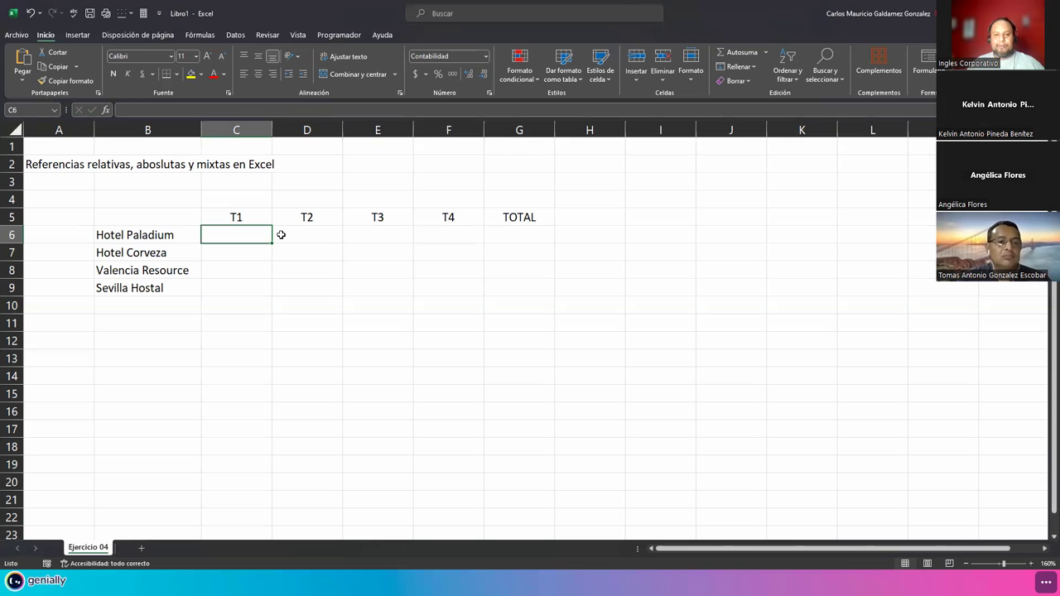
pyautogui.write('32562')
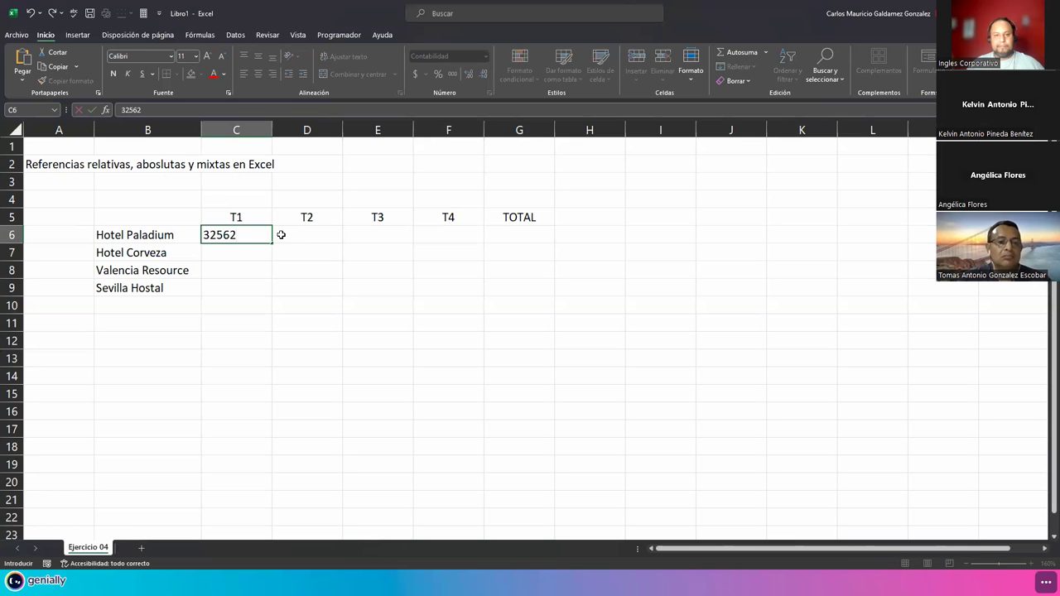
pyautogui.press('Return')
pyautogui.write('45236')
pyautogui.press('Return')
pyautogui.write('29518')
pyautogui.press('Return')
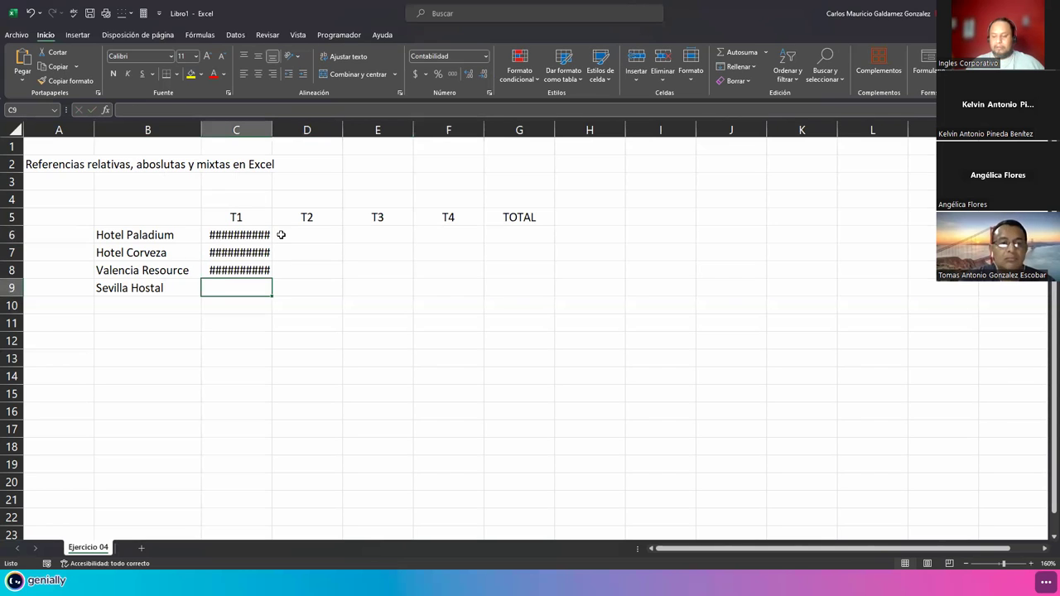
pyautogui.write('29958')
pyautogui.press('Tab')
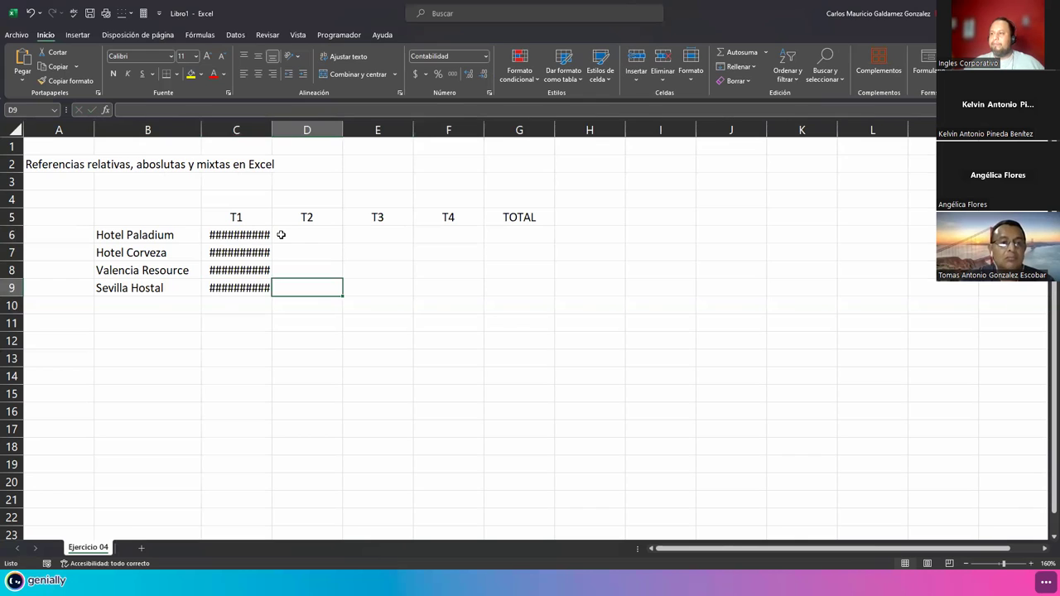
pyautogui.doubleClick(272, 131)
# Step: Enter the T2 amounts 40256, 56258, 41256 and 25985 in D6:D9
pyautogui.click(311, 233)
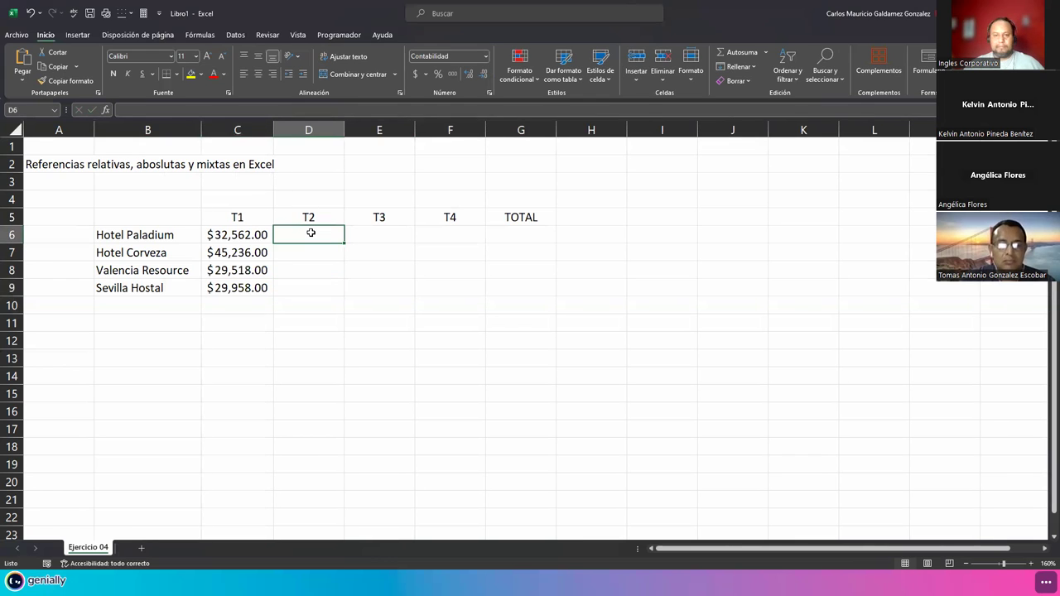
pyautogui.write('402')
pyautogui.write('56')
pyautogui.press('Return')
pyautogui.write('56258')
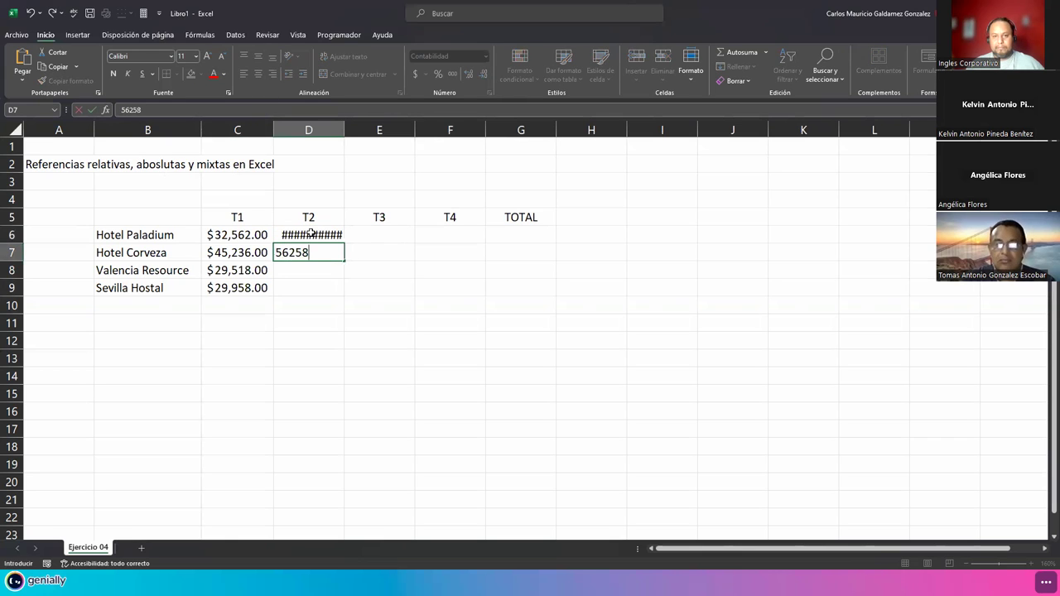
pyautogui.press('Return')
pyautogui.write('41256')
pyautogui.press('Return')
pyautogui.write('25985')
pyautogui.press('Return')
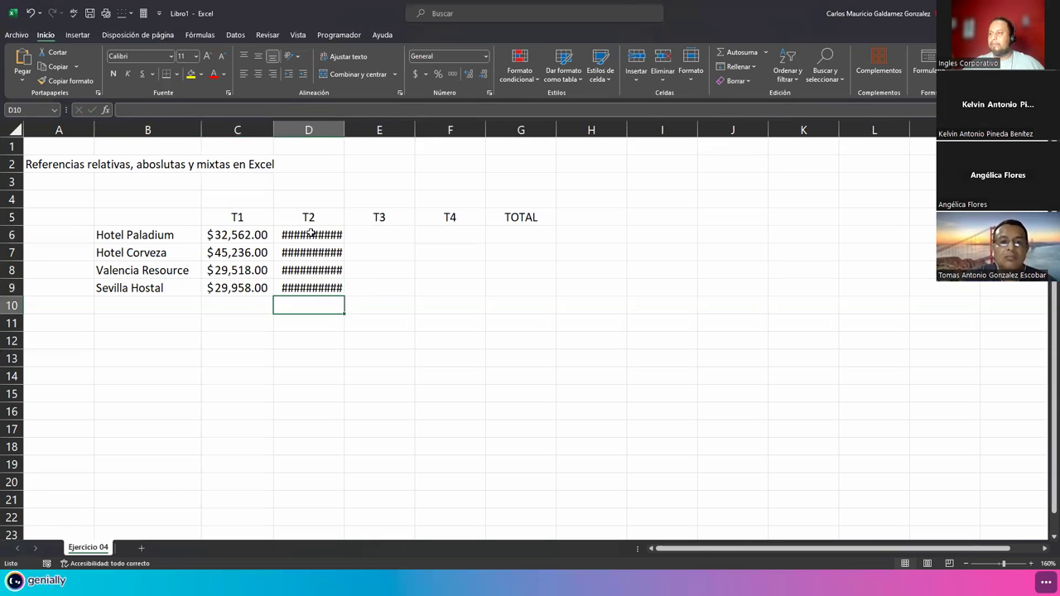
# Step: Enter the T3 amounts 55269, 45268, 52694 and 40256 in E6:E9 and autofit columns D and E
pyautogui.doubleClick(345, 130)
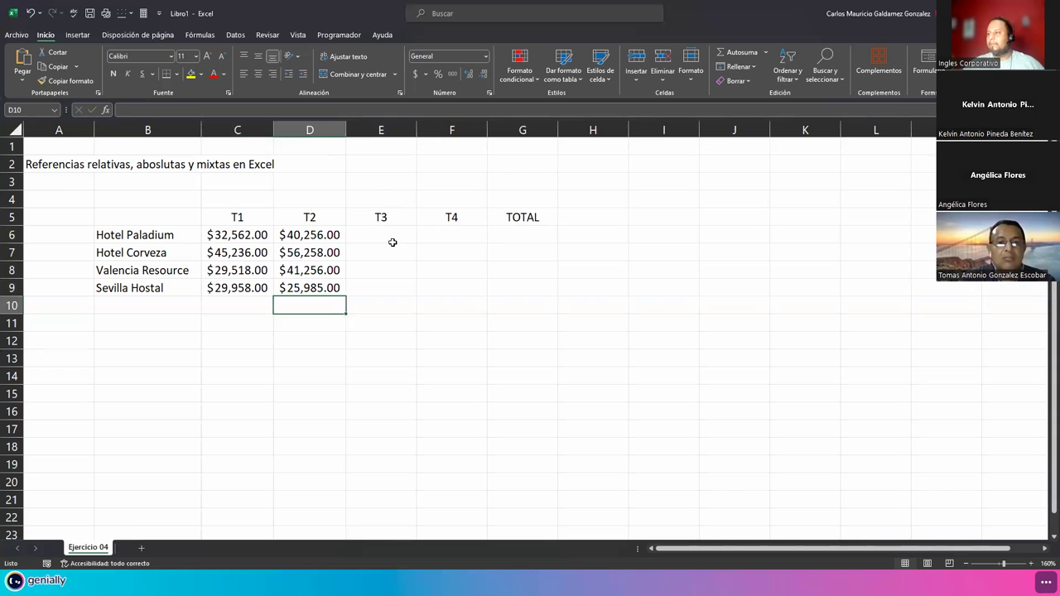
pyautogui.click(392, 242)
pyautogui.write('55')
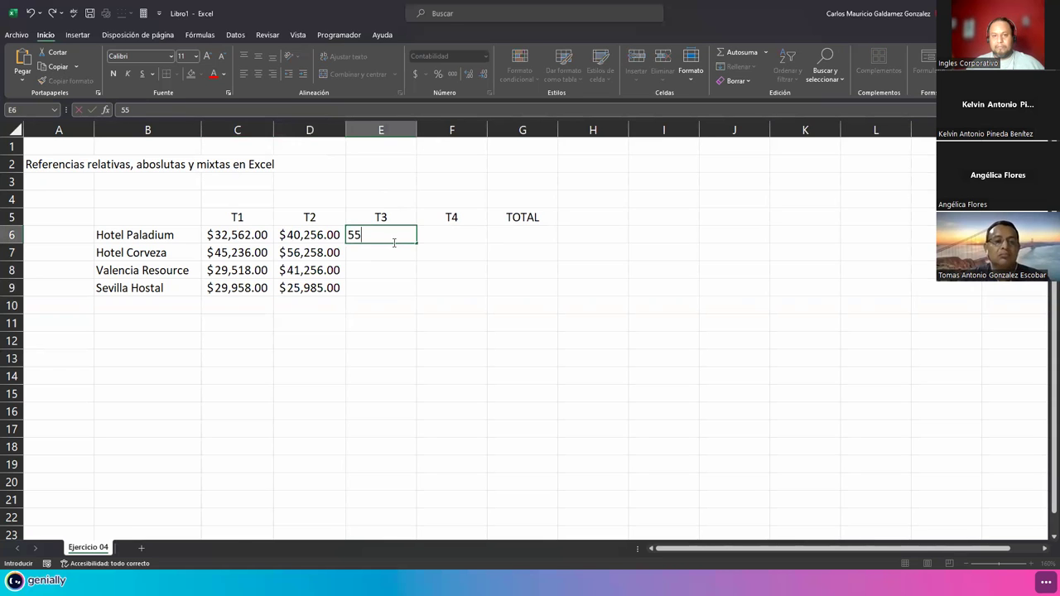
pyautogui.write('269')
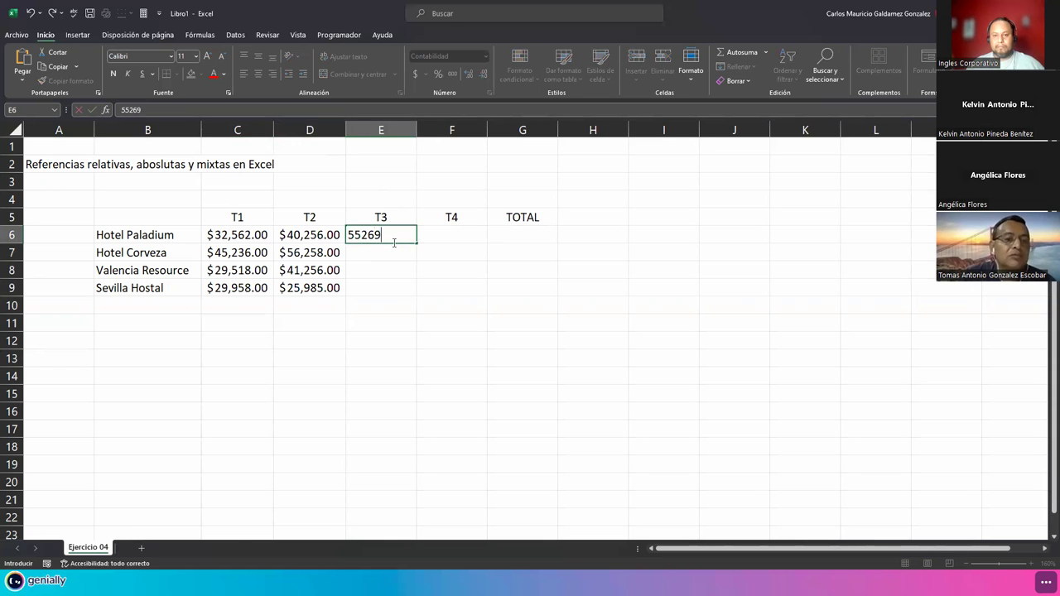
pyautogui.press('Return')
pyautogui.write('45268')
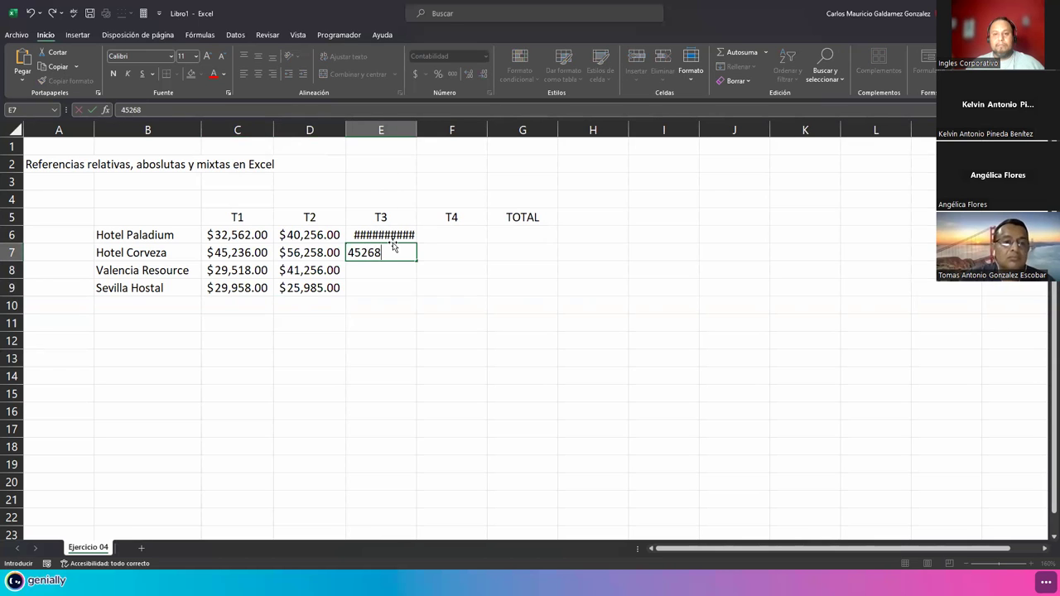
pyautogui.press('Return')
pyautogui.write('52')
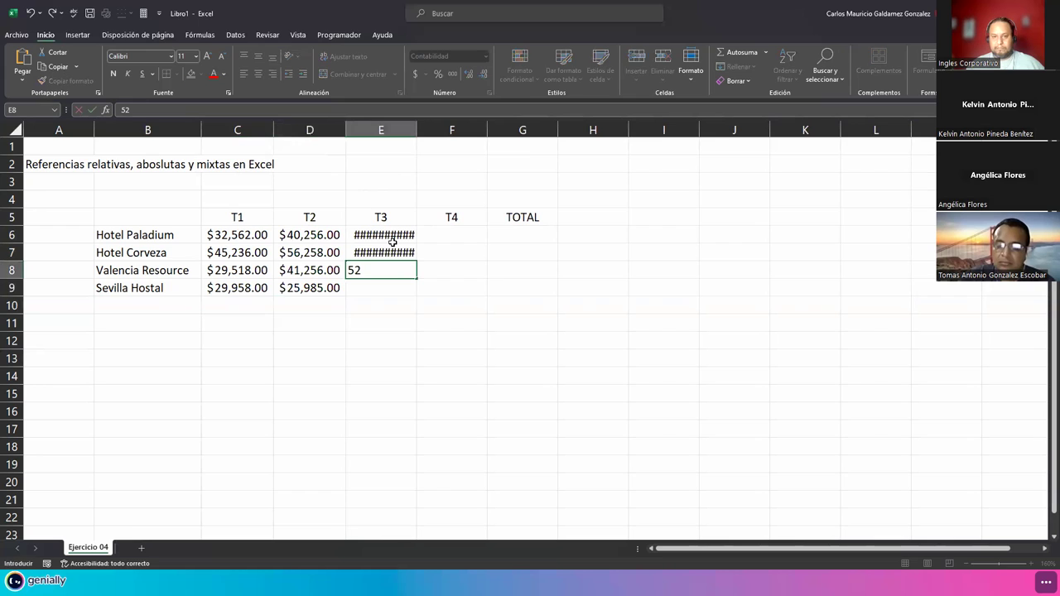
pyautogui.write('694')
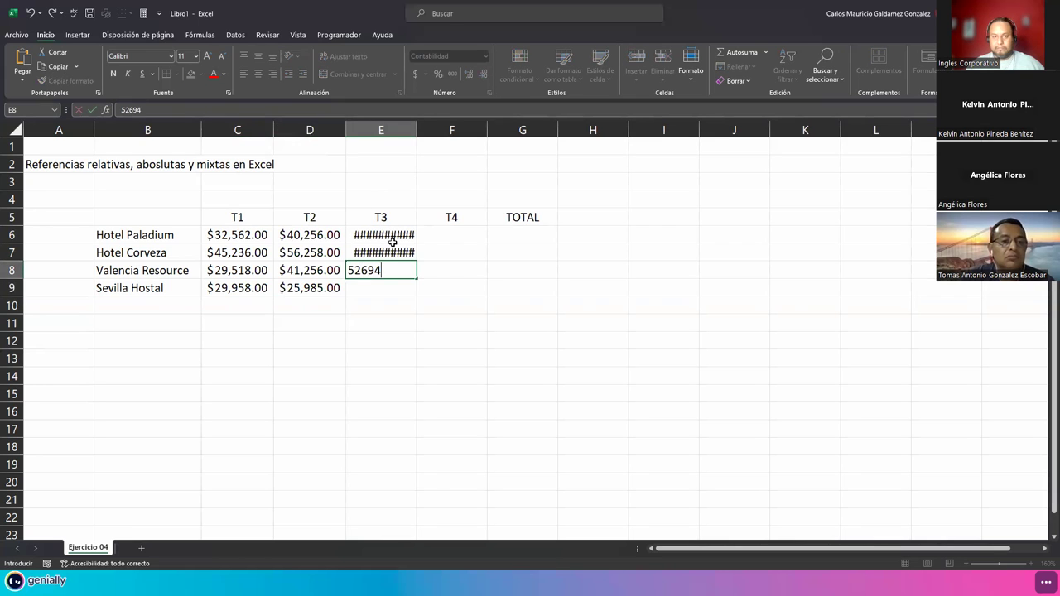
pyautogui.press('Return')
pyautogui.write('40,256')
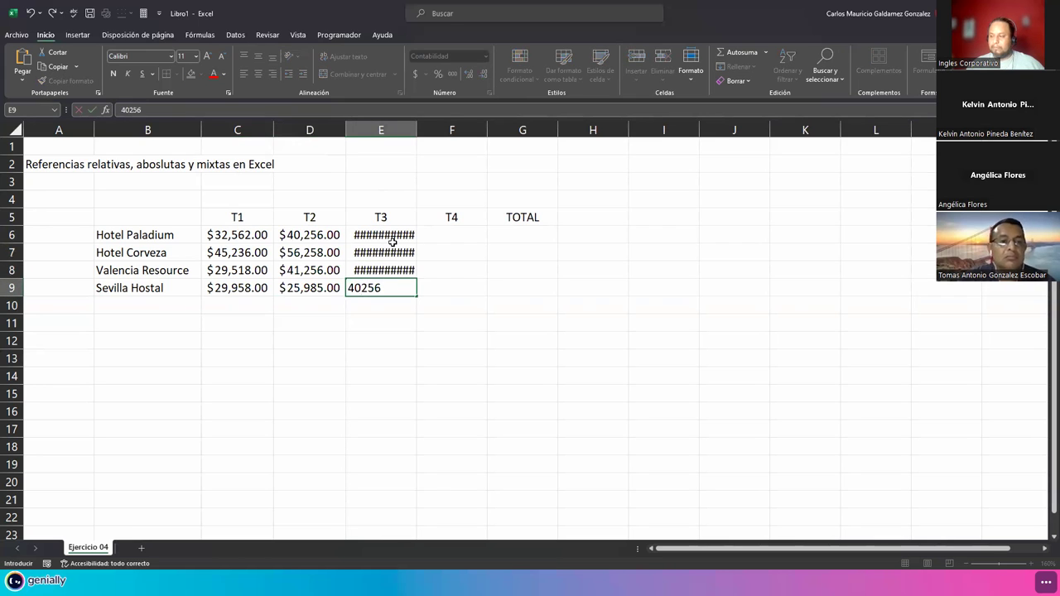
pyautogui.press('Return')
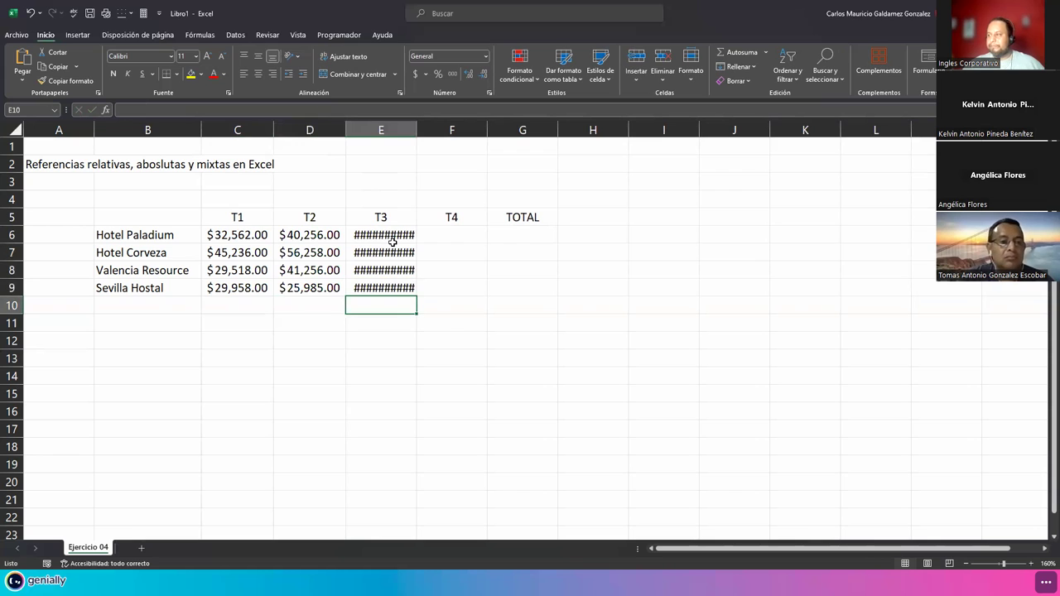
pyautogui.doubleClick(416, 130)
# Step: Enter the T4 amounts 45269, 46925, 30125 and 30569 in F6:F9 and autofit column F
pyautogui.click(455, 237)
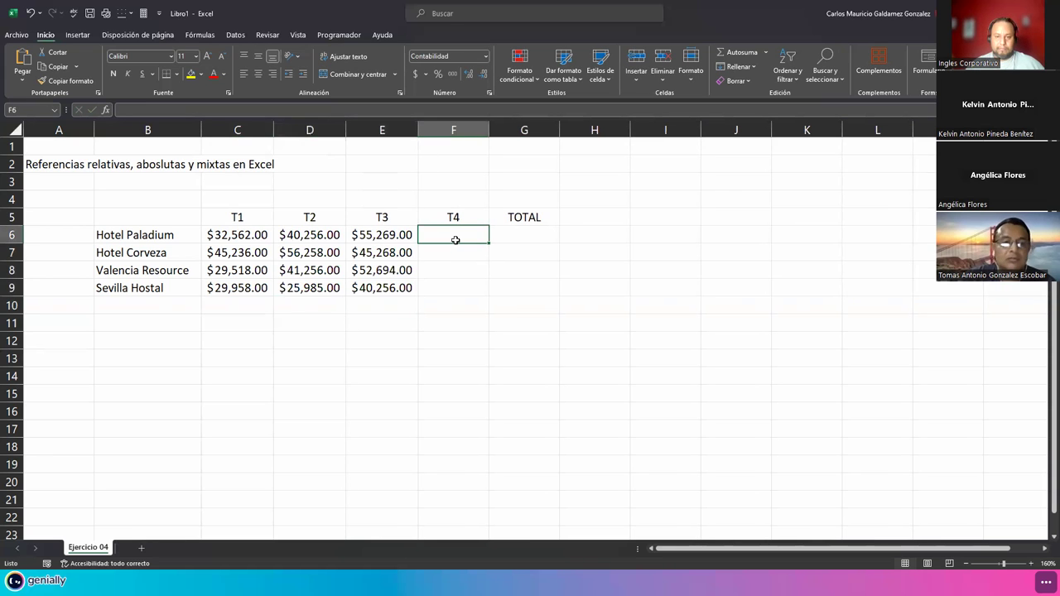
pyautogui.write('45269')
pyautogui.press('Return')
pyautogui.write('46925')
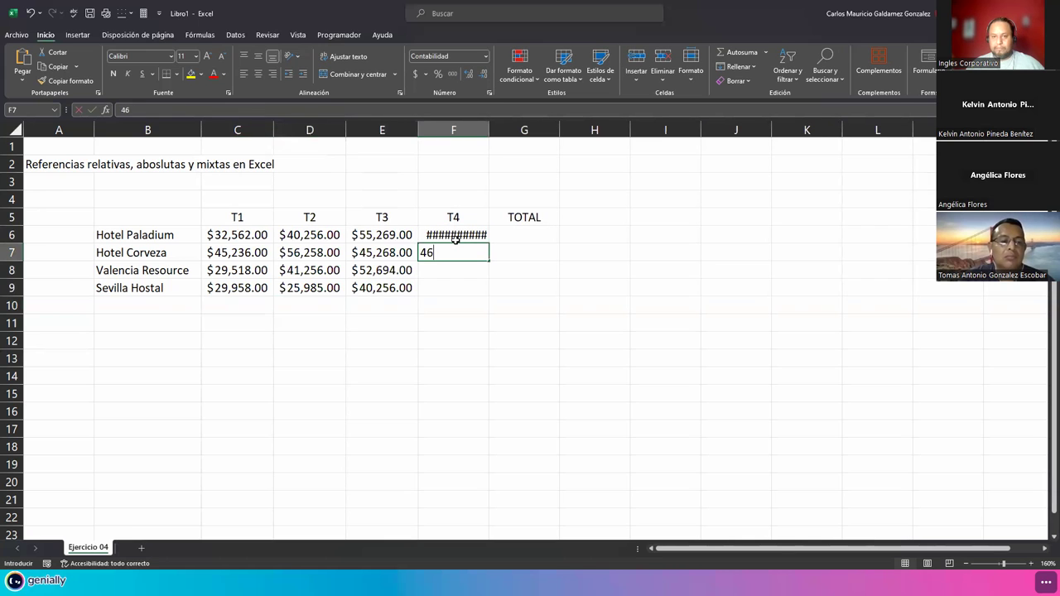
pyautogui.press('Return')
pyautogui.write('30125')
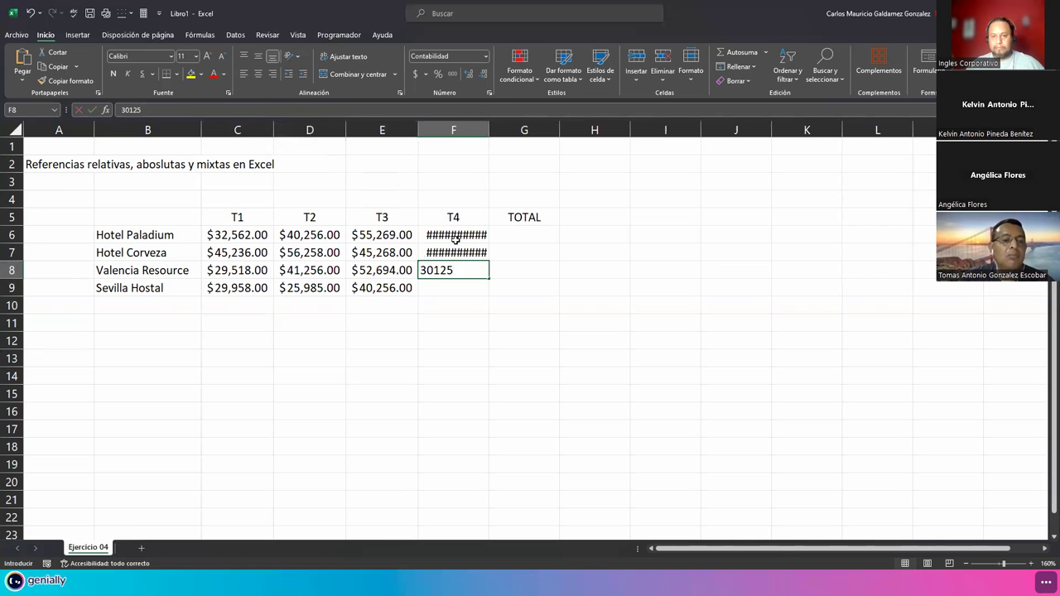
pyautogui.press('Return')
pyautogui.write('305')
pyautogui.write('68')
pyautogui.press('Return')
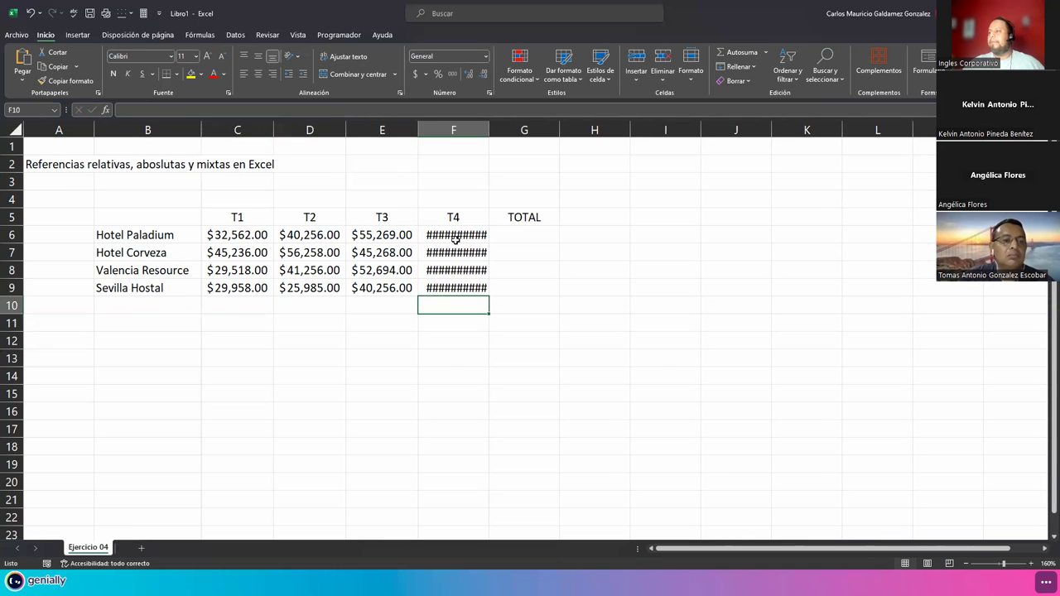
pyautogui.doubleClick(488, 130)
# Step: Apply all borders to the table ranges C5:G9 and B6:B9
pyautogui.moveTo(229, 215); pyautogui.dragTo(502, 284)
pyautogui.moveTo(140, 235); pyautogui.dragTo(193, 289)
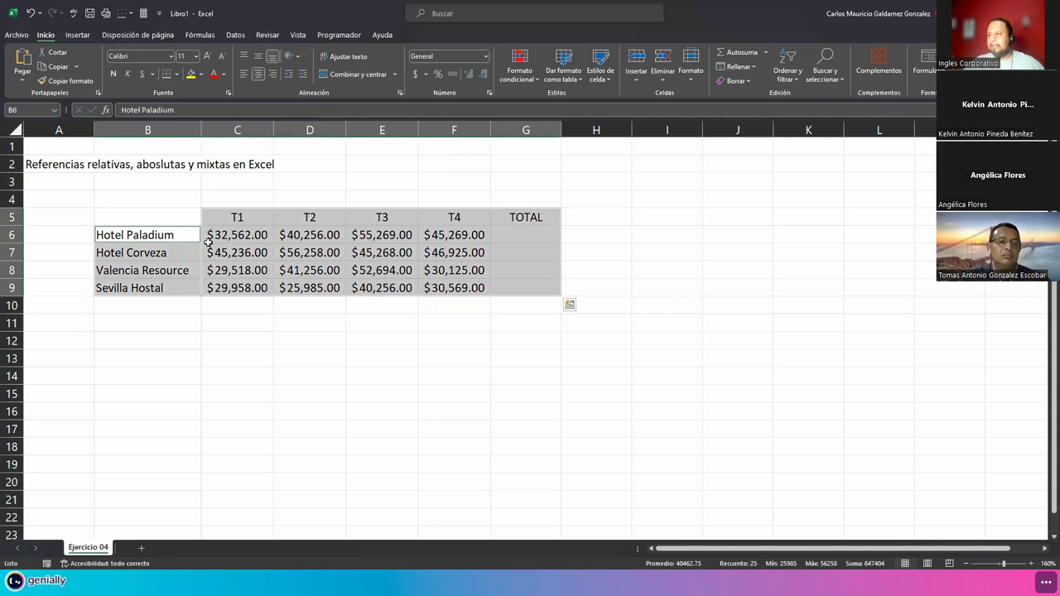
pyautogui.click(176, 75)
pyautogui.click(202, 183)
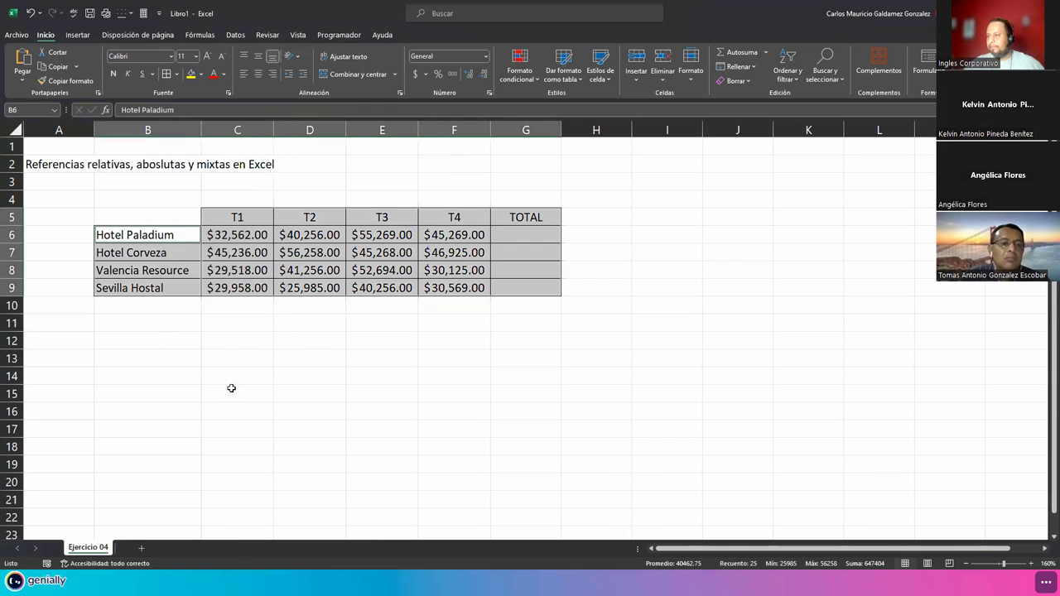
# Step: Make the hotel names in B6:B9 and the headers in C5:G5 bold
pyautogui.keyDown('ctrl'); pyautogui.scroll(2, 276, 343); pyautogui.keyUp('ctrl')
pyautogui.moveTo(172, 258); pyautogui.dragTo(204, 319)
pyautogui.moveTo(282, 236); pyautogui.dragTo(613, 236)
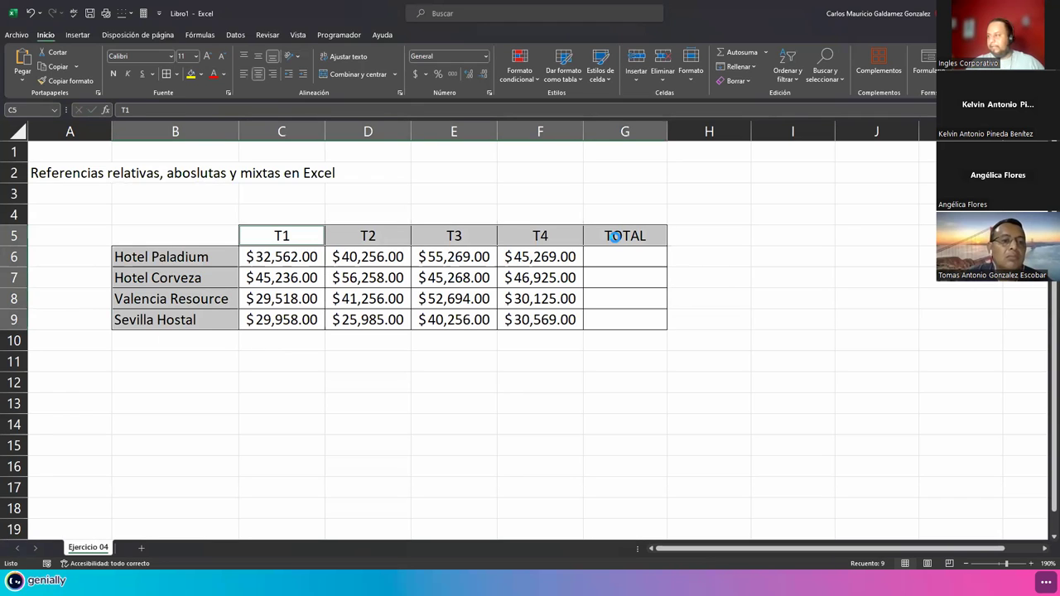
pyautogui.hotkey('ctrl', 'n')
pyautogui.moveTo(607, 259); pyautogui.dragTo(613, 315)
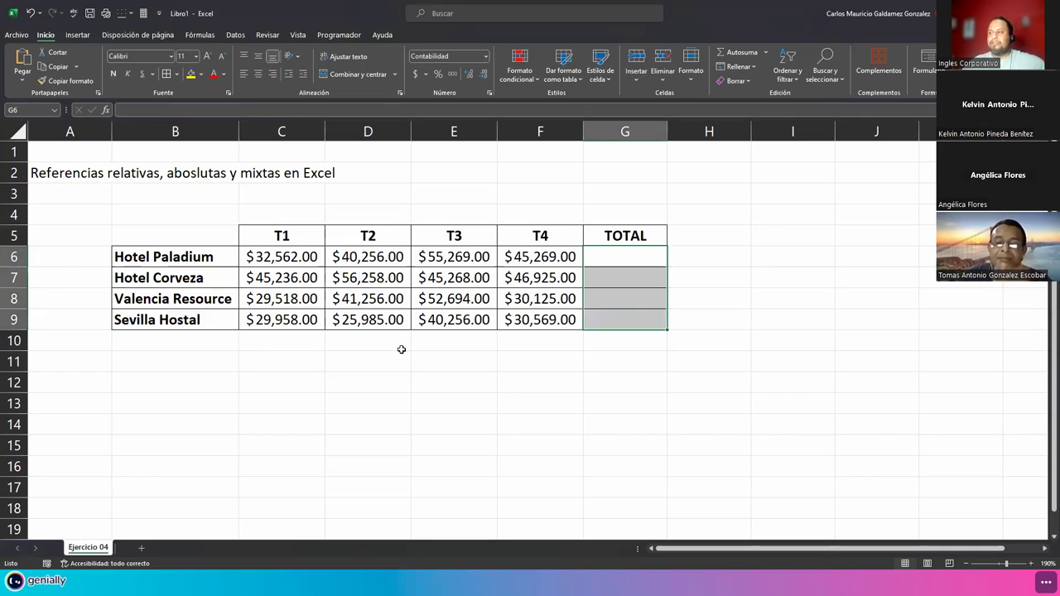
pyautogui.click(401, 350)
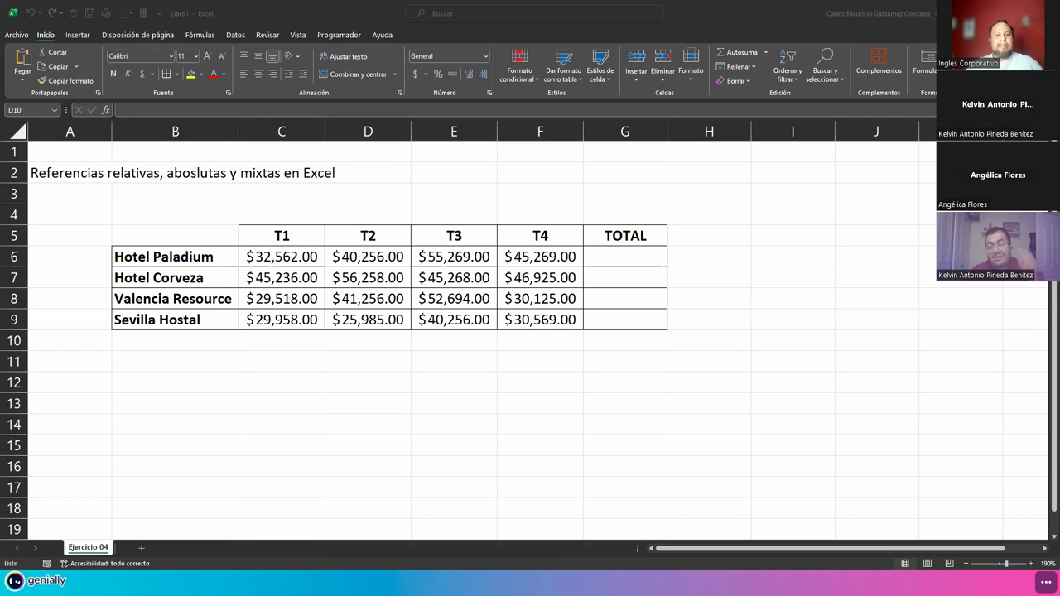
# Step: Enter the formula =SUMA(C6:F6) in G6 to total Hotel Paladium's four amounts
pyautogui.click(632, 258)
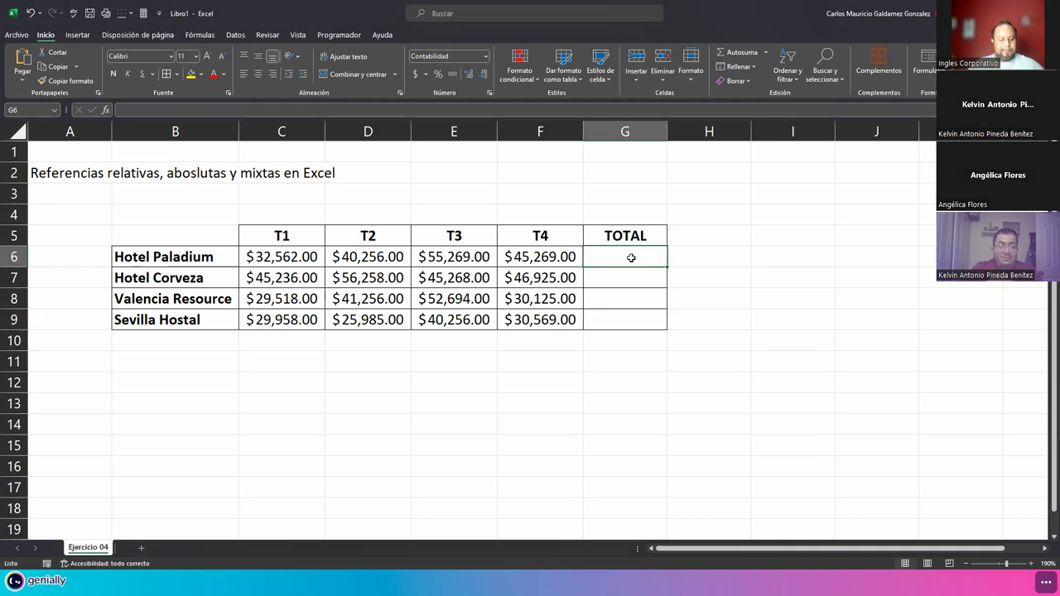
pyautogui.write('=SUMA(')
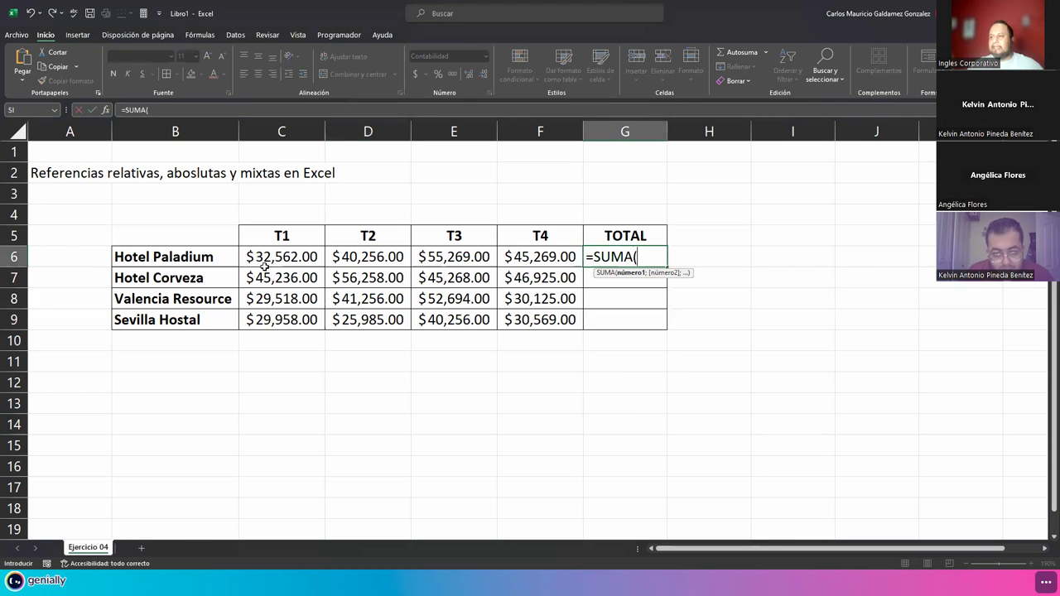
pyautogui.click(263, 267)
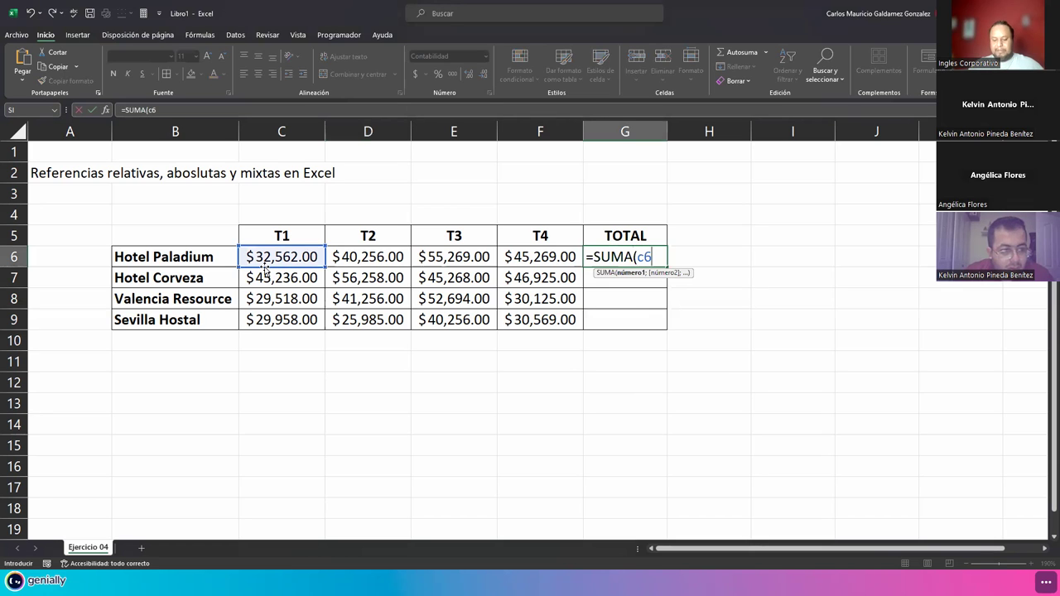
pyautogui.hotkey('shift', 'Right')
pyautogui.hotkey('shift', 'Right')
pyautogui.hotkey('shift', 'Right')
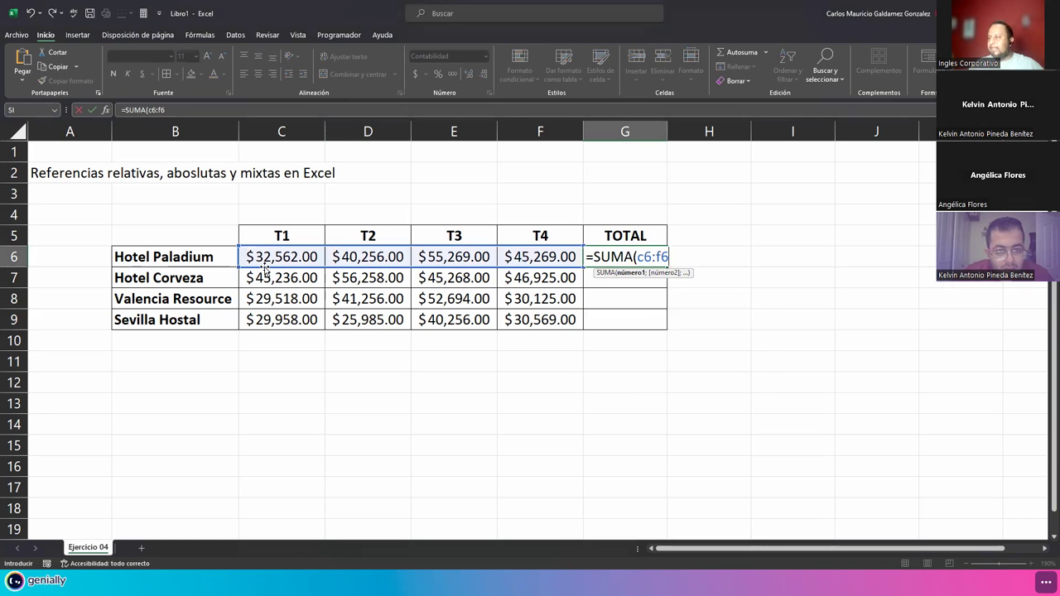
pyautogui.write('(')
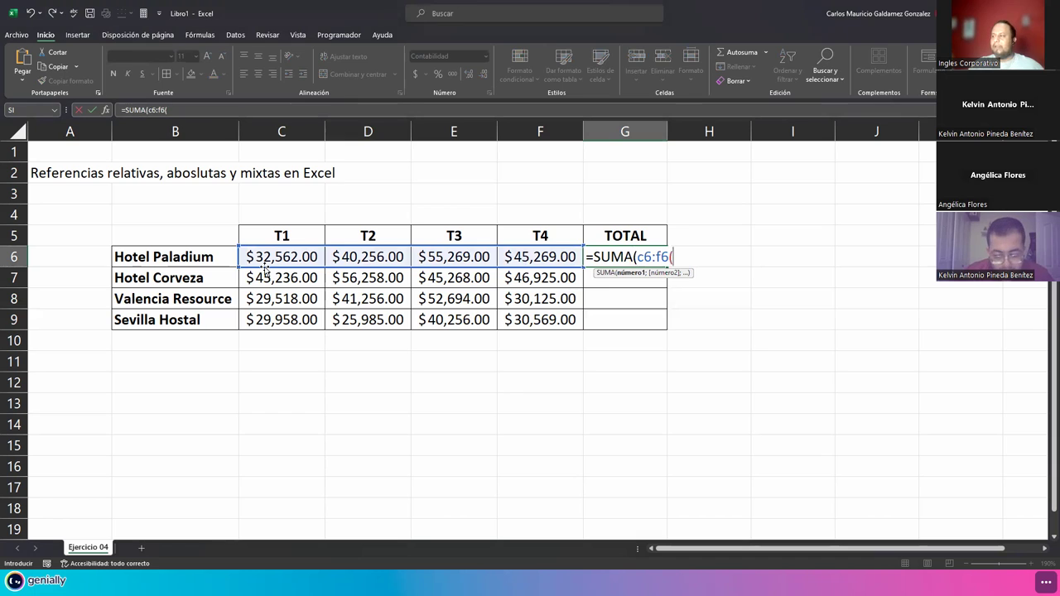
pyautogui.press('BackSpace')
pyautogui.write(')')
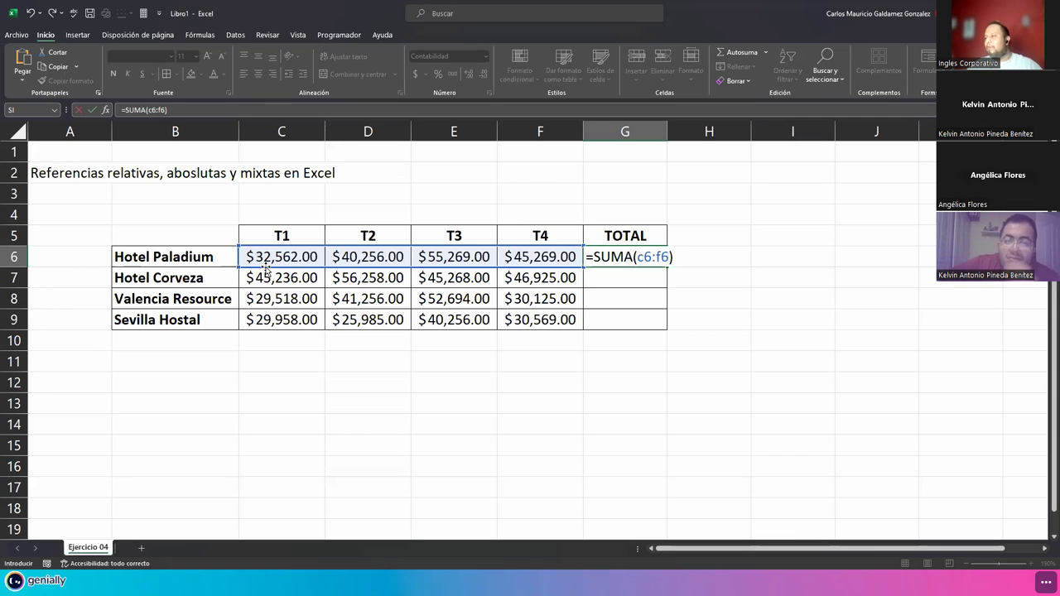
pyautogui.press('Return')
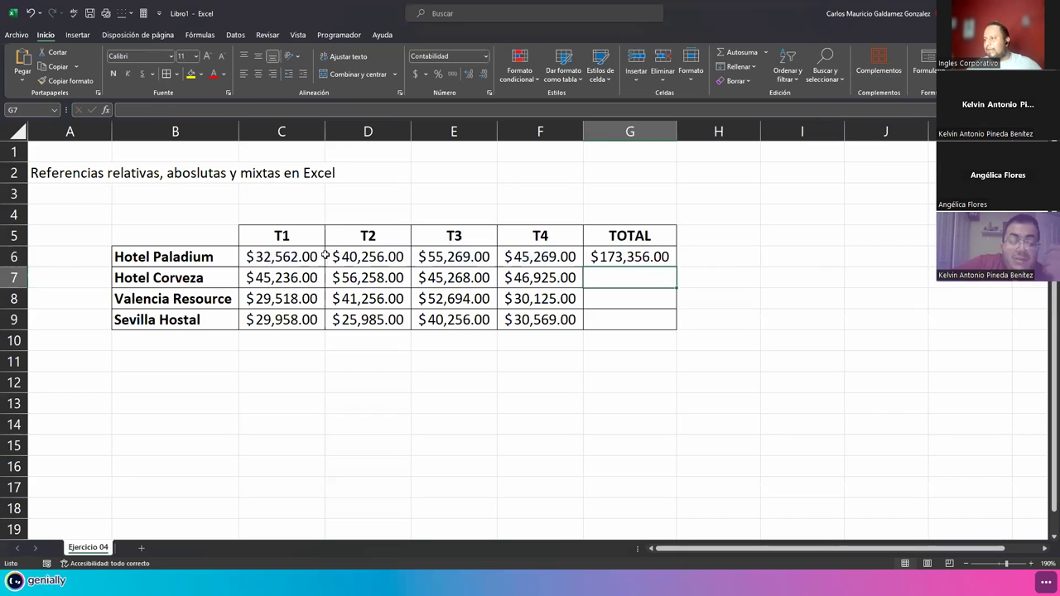
# Step: Try filling the total formula from G6 down through G9 twice, undoing the fill each time
pyautogui.click(658, 257)
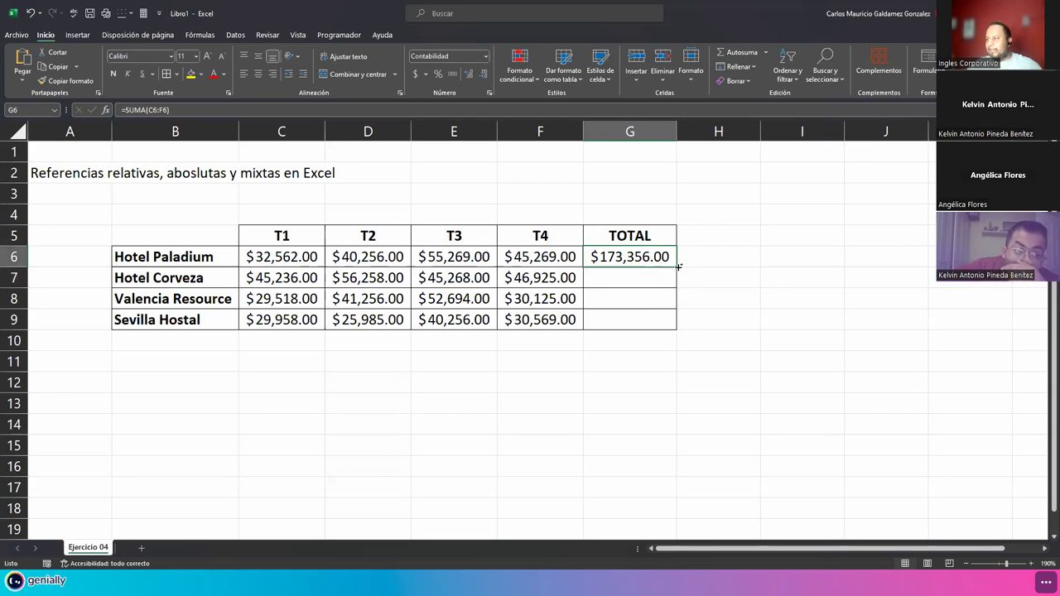
pyautogui.moveTo(678, 266); pyautogui.dragTo(680, 332)
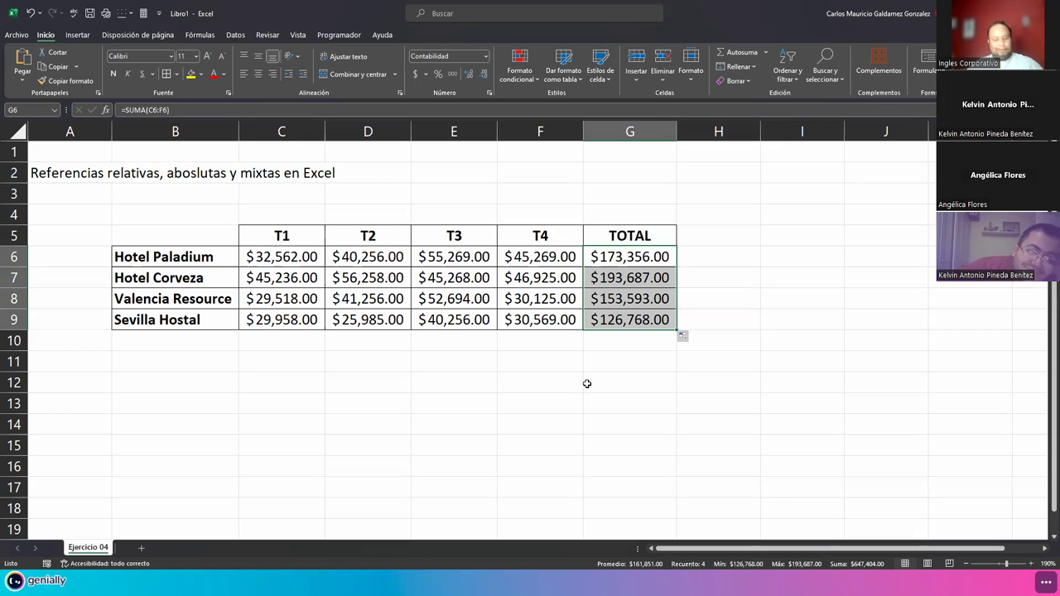
pyautogui.hotkey('ctrl', 'z')
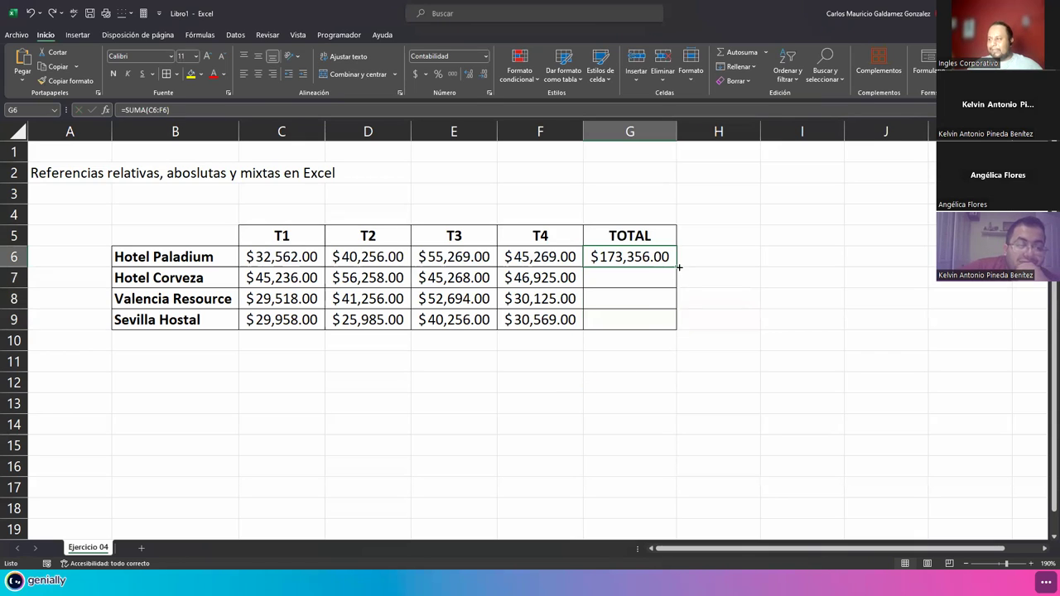
pyautogui.moveTo(679, 273); pyautogui.dragTo(677, 328)
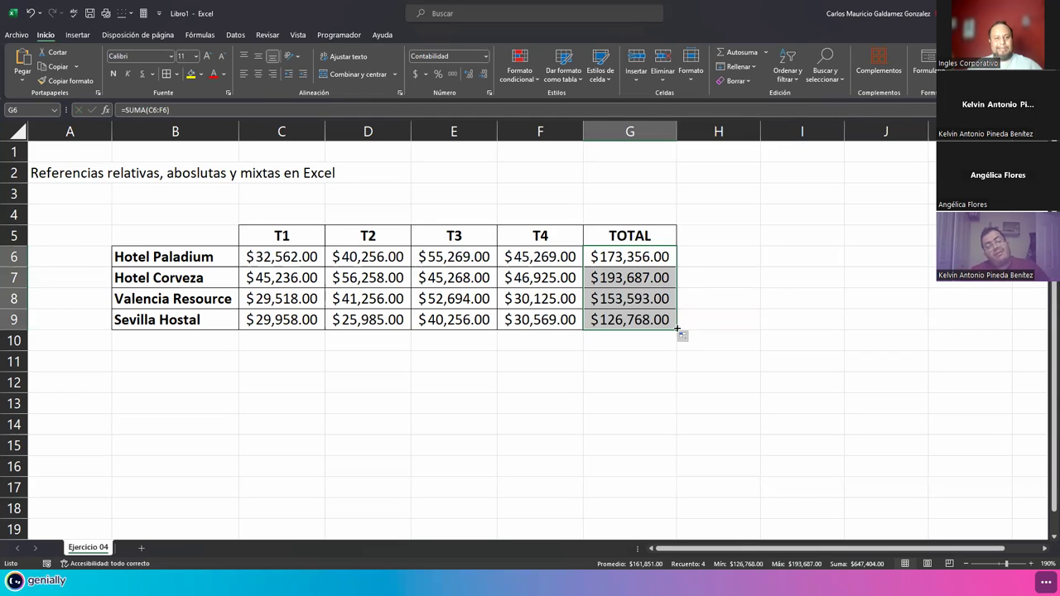
pyautogui.hotkey('ctrl', 'z')
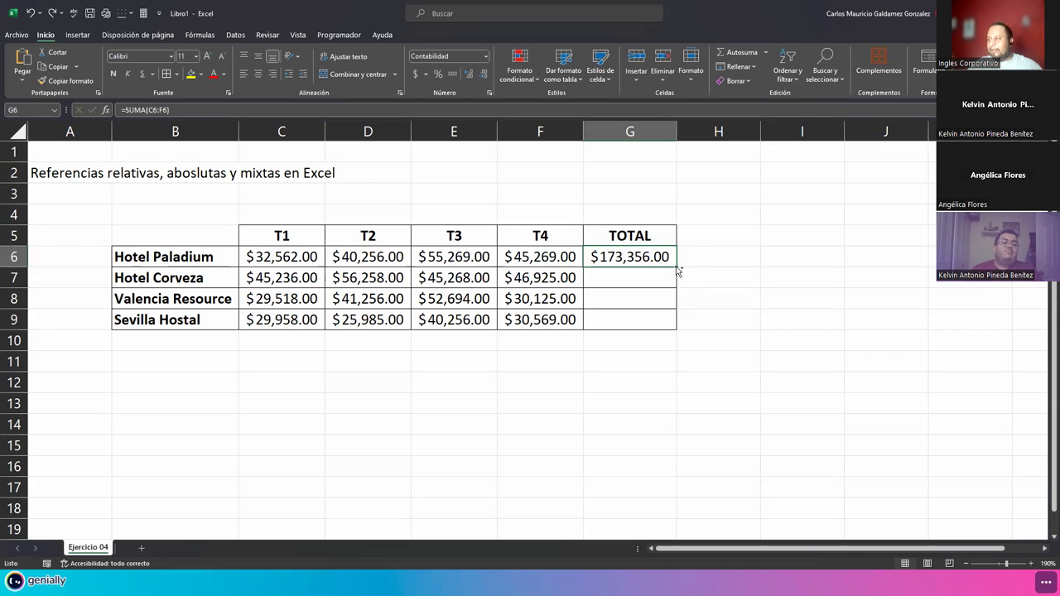
# Step: Fill the total formula from G6 down through G9 and check the cell references used in G6 and G7
pyautogui.doubleClick(677, 266)
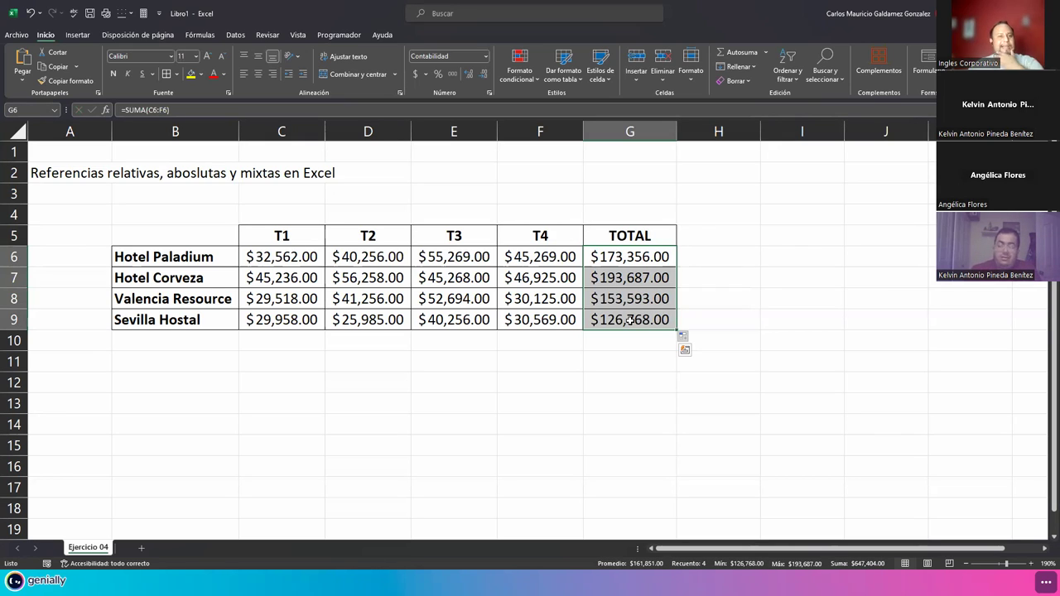
pyautogui.moveTo(522, 319); pyautogui.dragTo(538, 300)
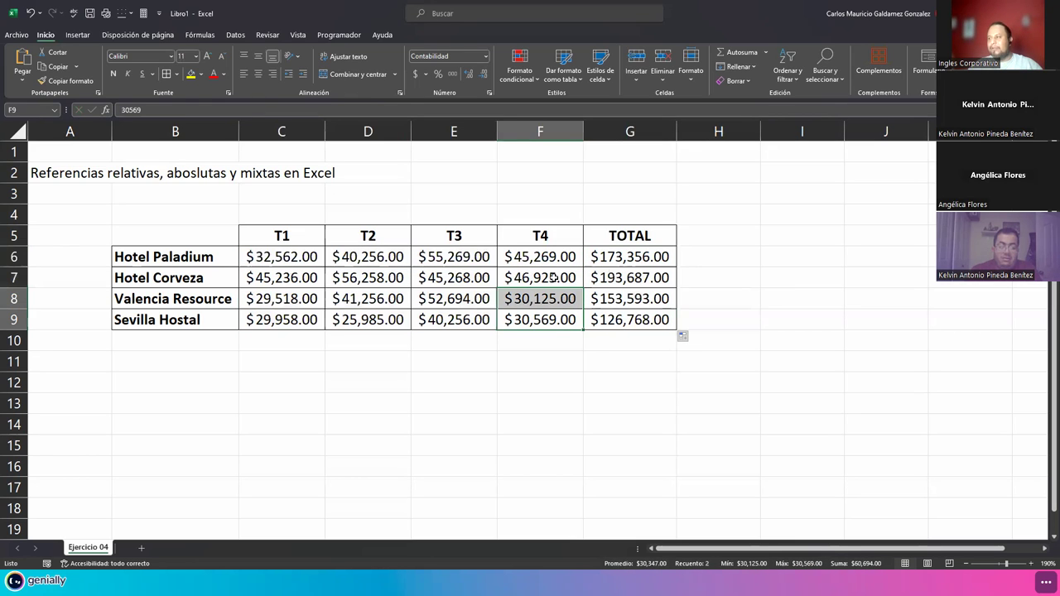
pyautogui.click(621, 259)
pyautogui.doubleClick(621, 259)
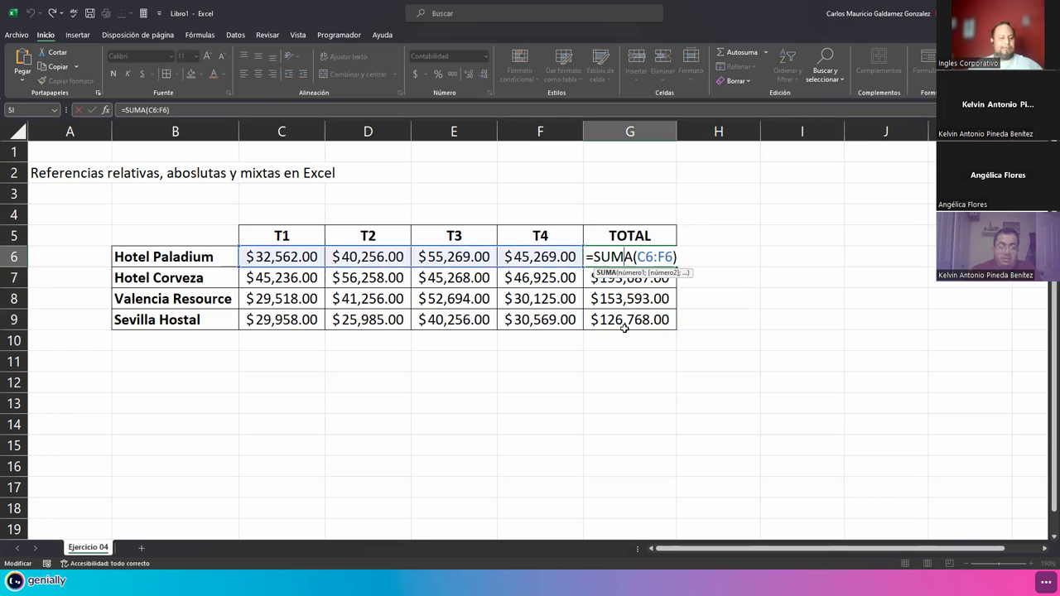
pyautogui.press('Escape')
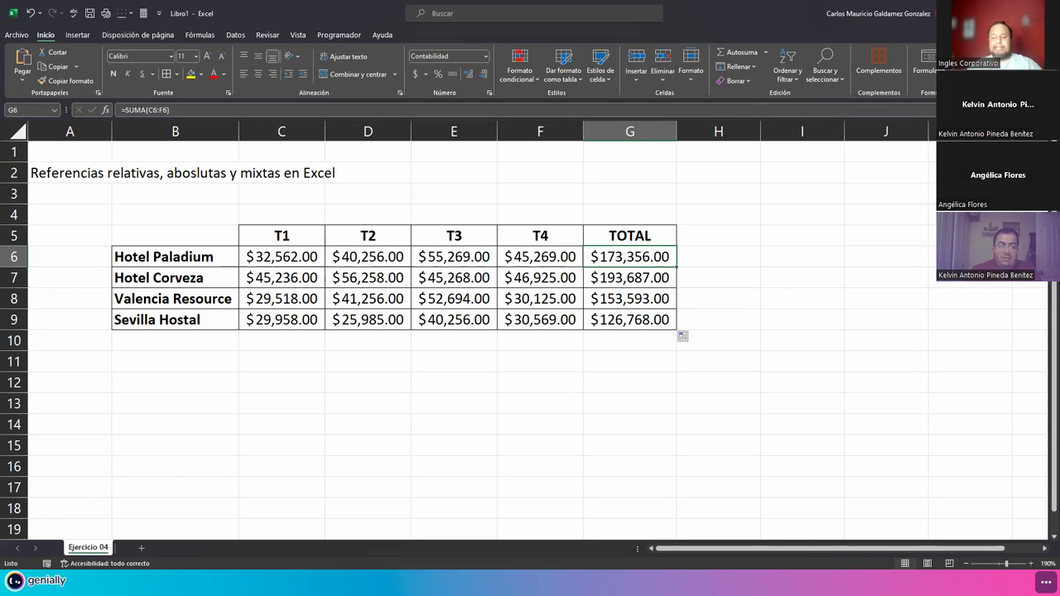
pyautogui.click(604, 275)
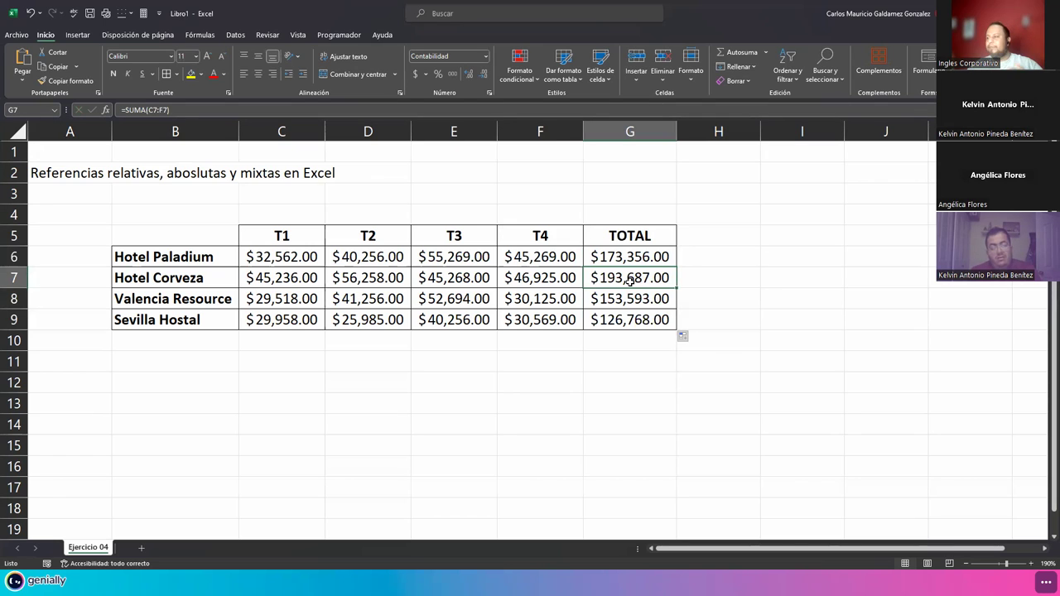
pyautogui.click(626, 256)
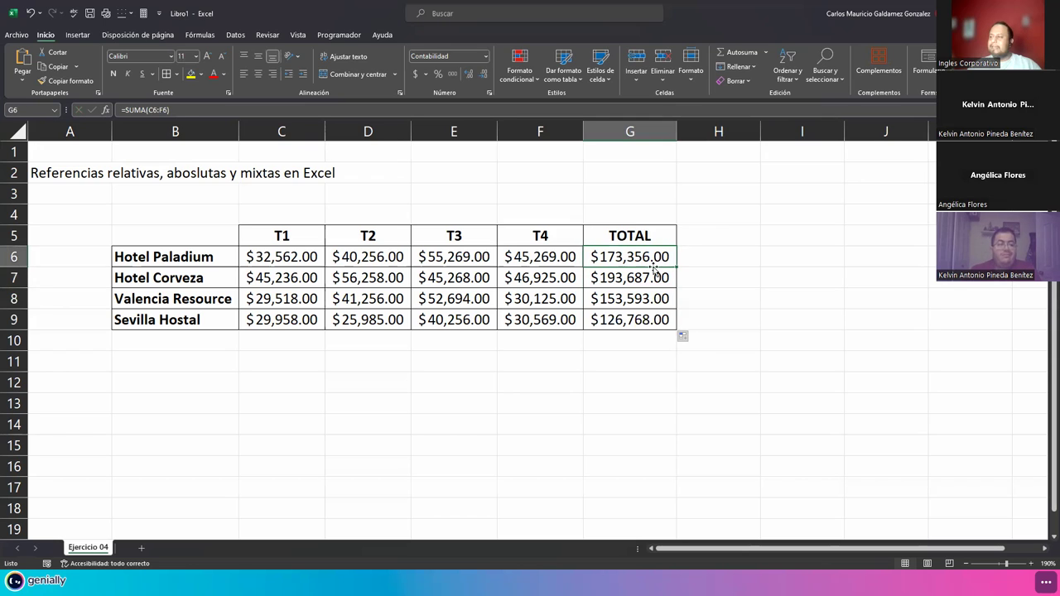
# Step: Check the total formulas in G7, G8 and G9, and make the totals in G6:G9 bold
pyautogui.click(663, 277)
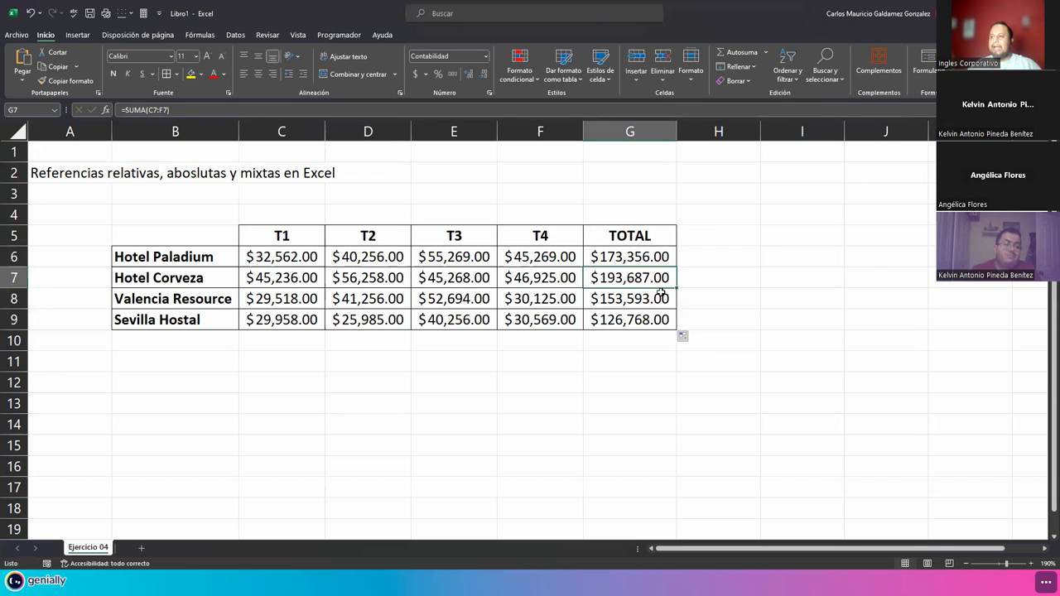
pyautogui.click(660, 298)
pyautogui.click(660, 323)
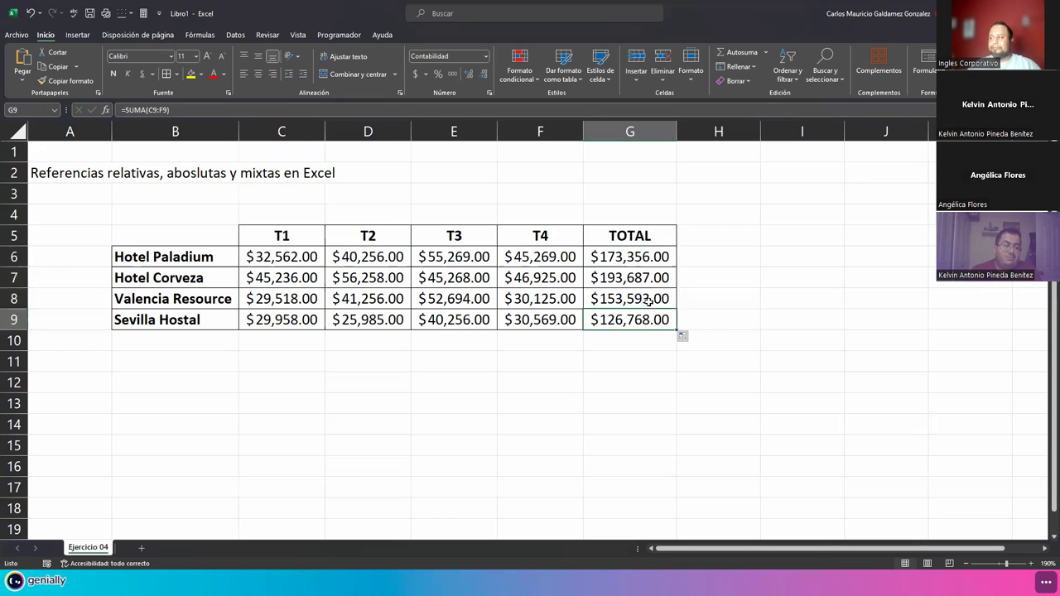
pyautogui.moveTo(638, 256); pyautogui.dragTo(638, 322)
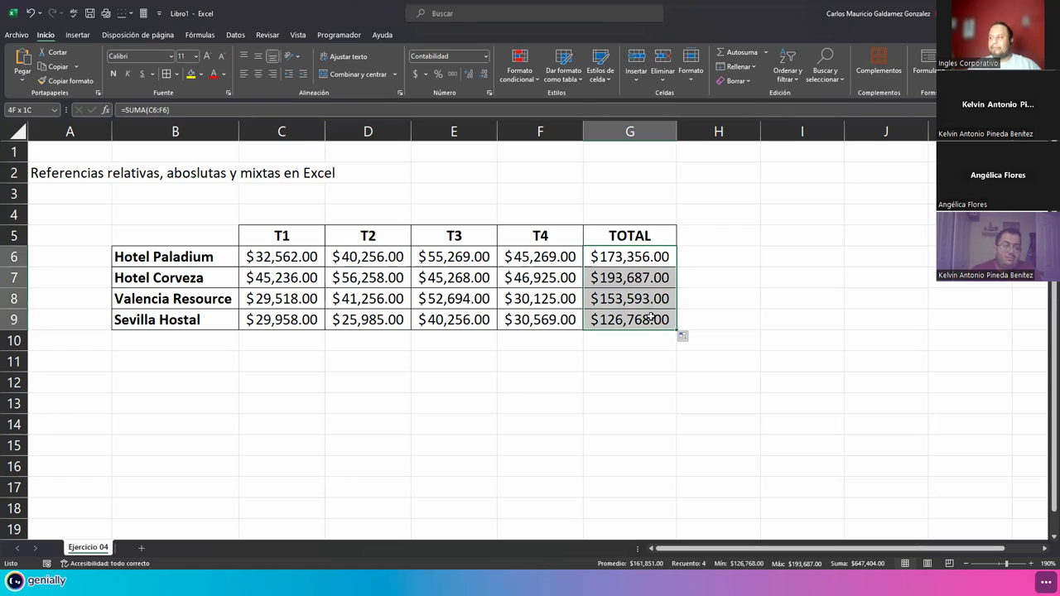
pyautogui.click(113, 74)
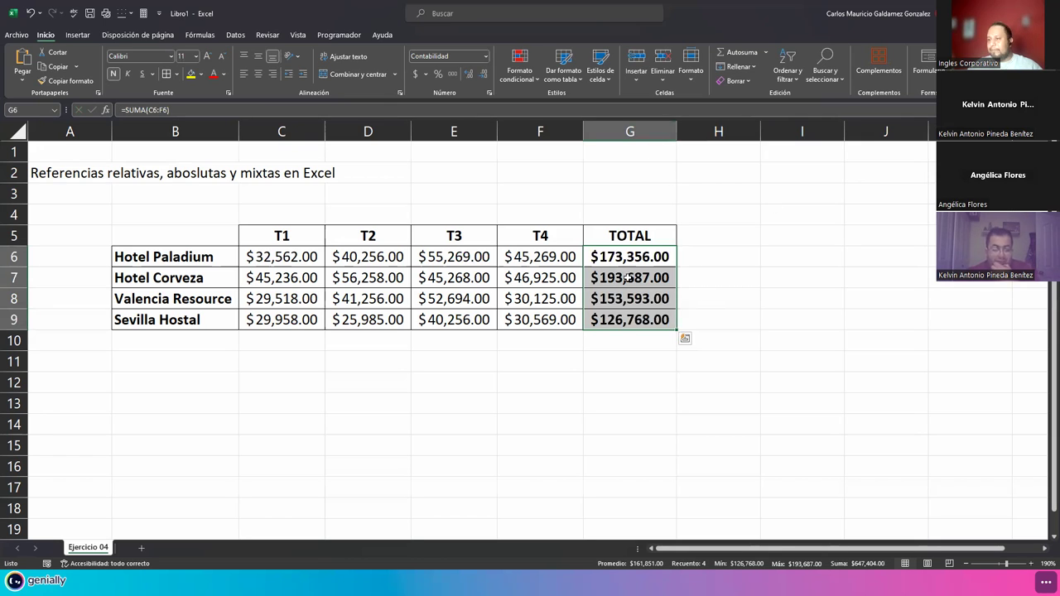
# Step: Examine the start and end cell references inside the SUMA formula in G8 without changing it
pyautogui.doubleClick(622, 298)
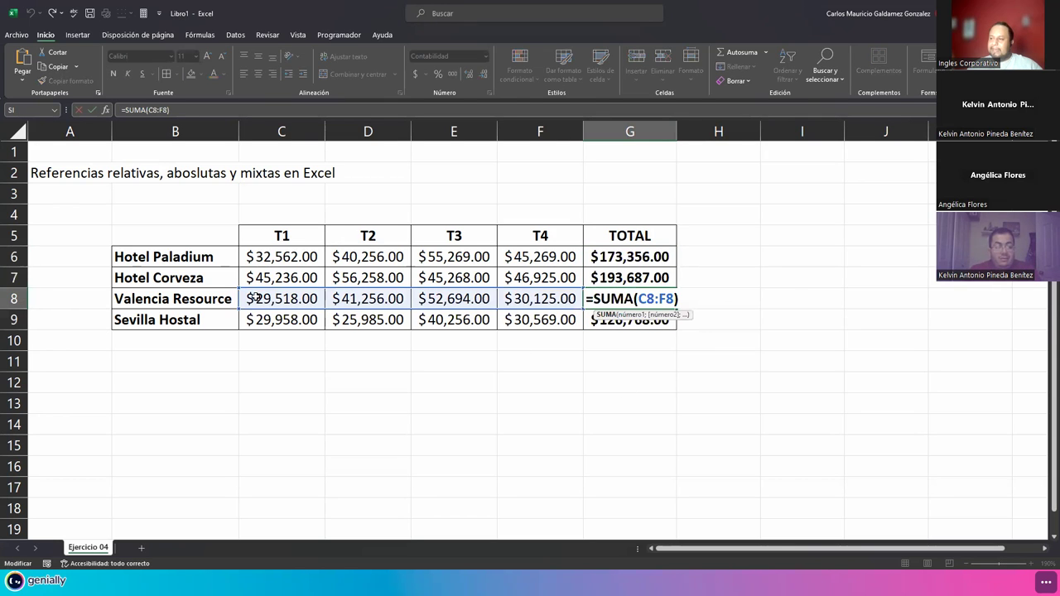
pyautogui.moveTo(675, 300); pyautogui.dragTo(657, 305)
pyautogui.click(645, 299)
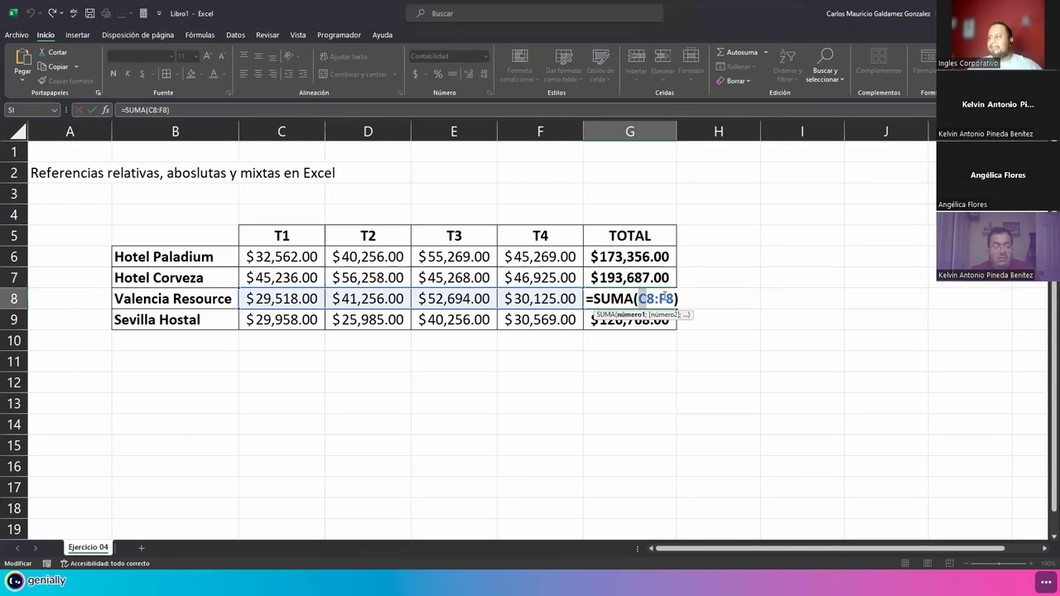
pyautogui.doubleClick(661, 300)
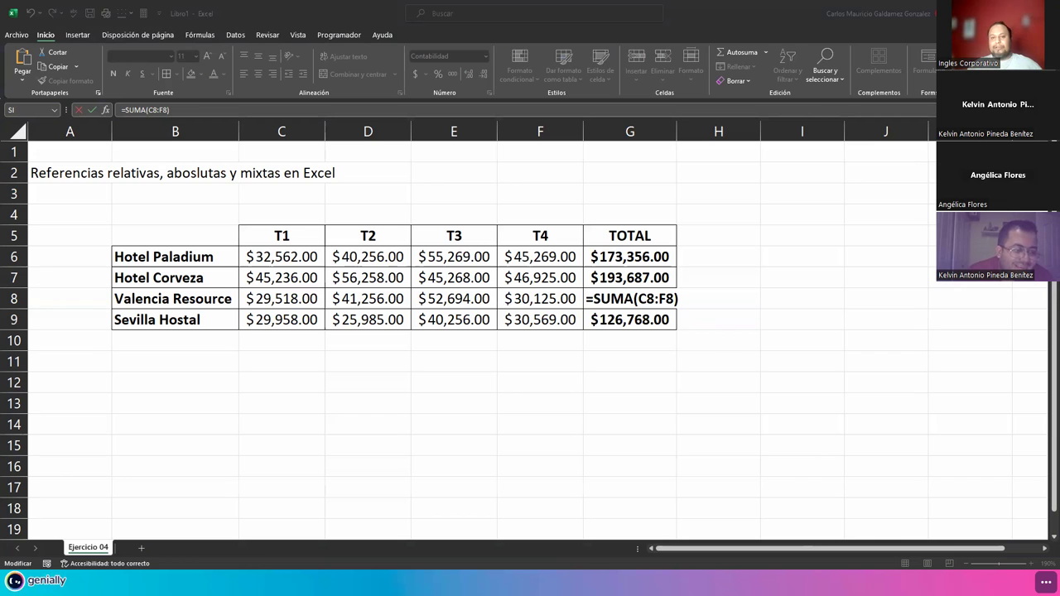
pyautogui.click(645, 299)
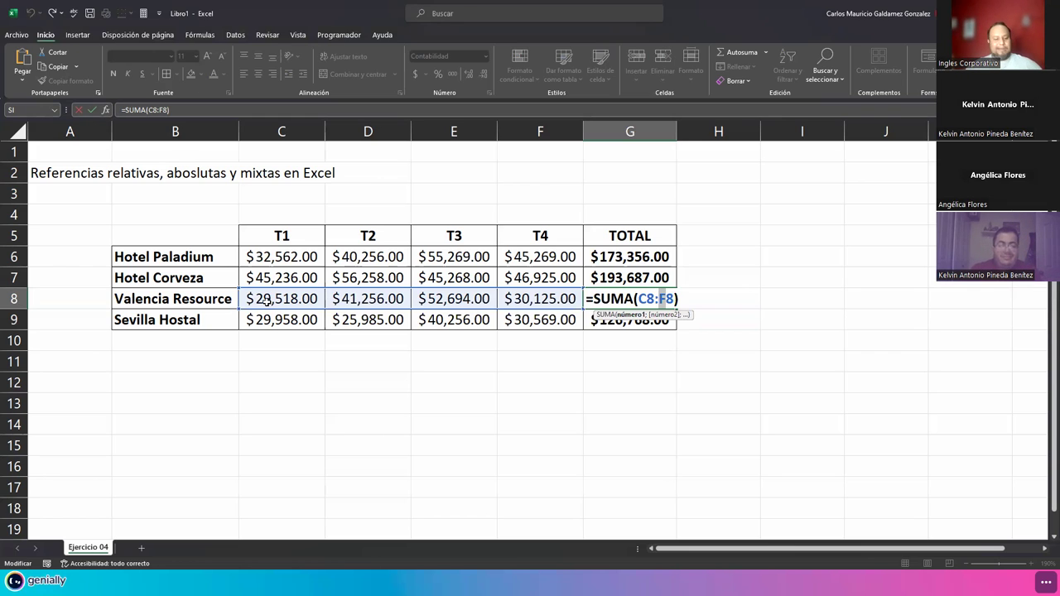
pyautogui.hotkey('ctrl', 'Return')
# Step: Compare the row references in the SUMA formulas of each total from G6 down to G9, then recheck G6
pyautogui.doubleClick(590, 265)
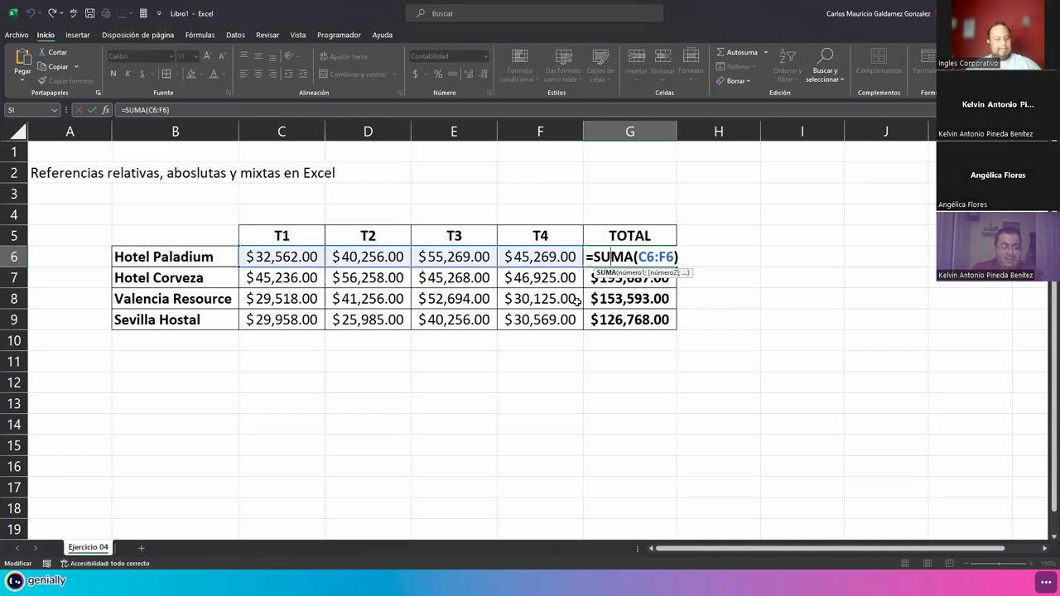
pyautogui.hotkey('ctrl', 'Return')
pyautogui.press('Down')
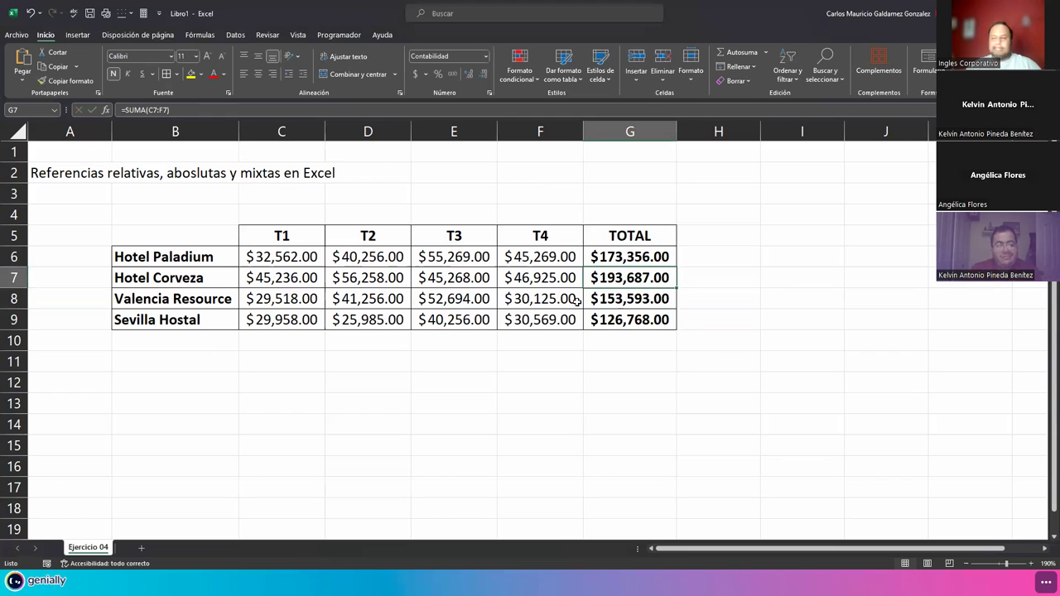
pyautogui.press('F2')
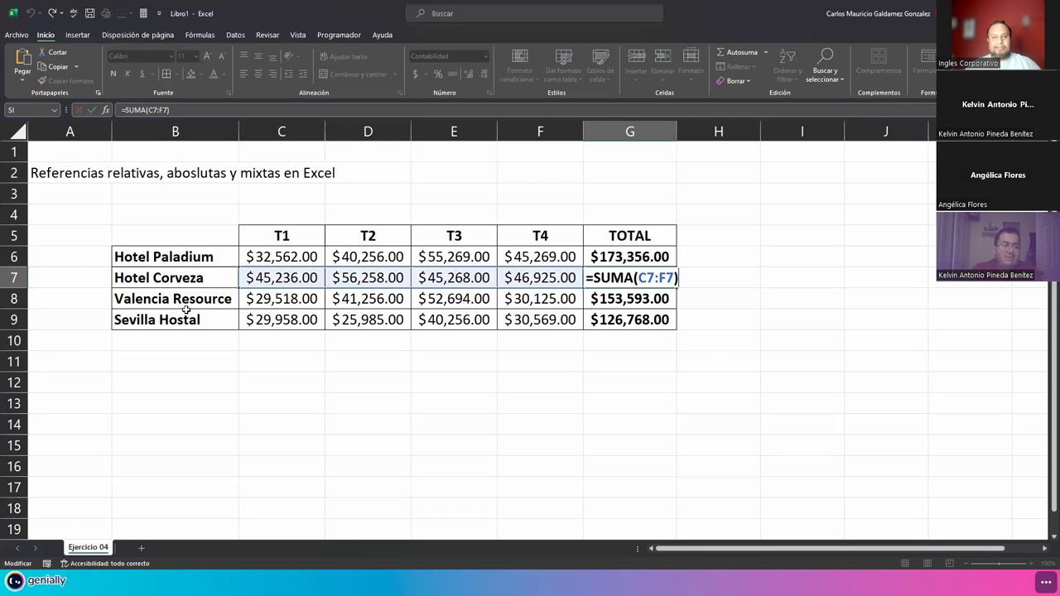
pyautogui.press('Return')
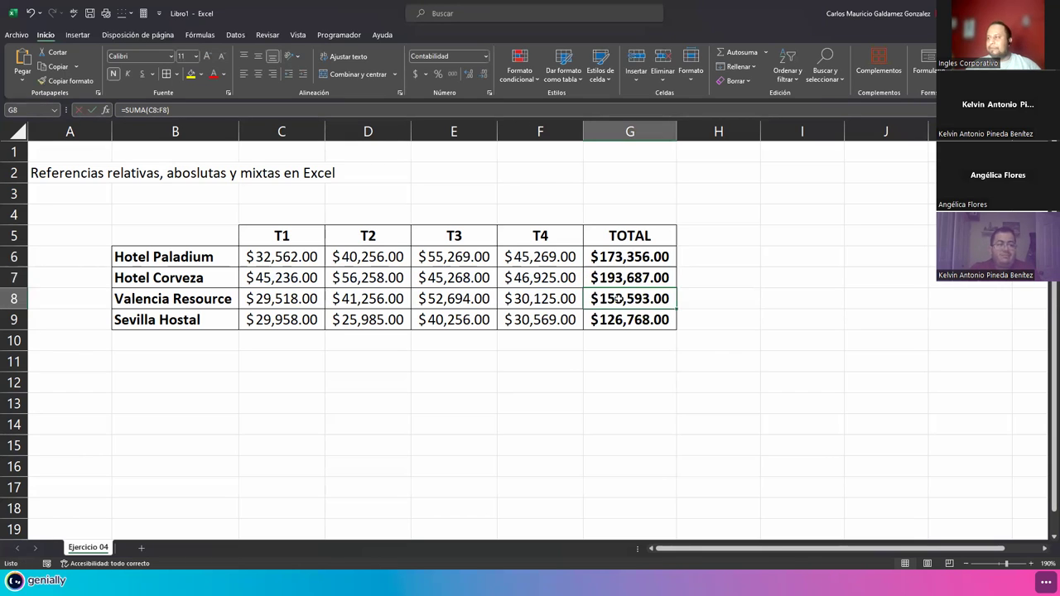
pyautogui.doubleClick(618, 299)
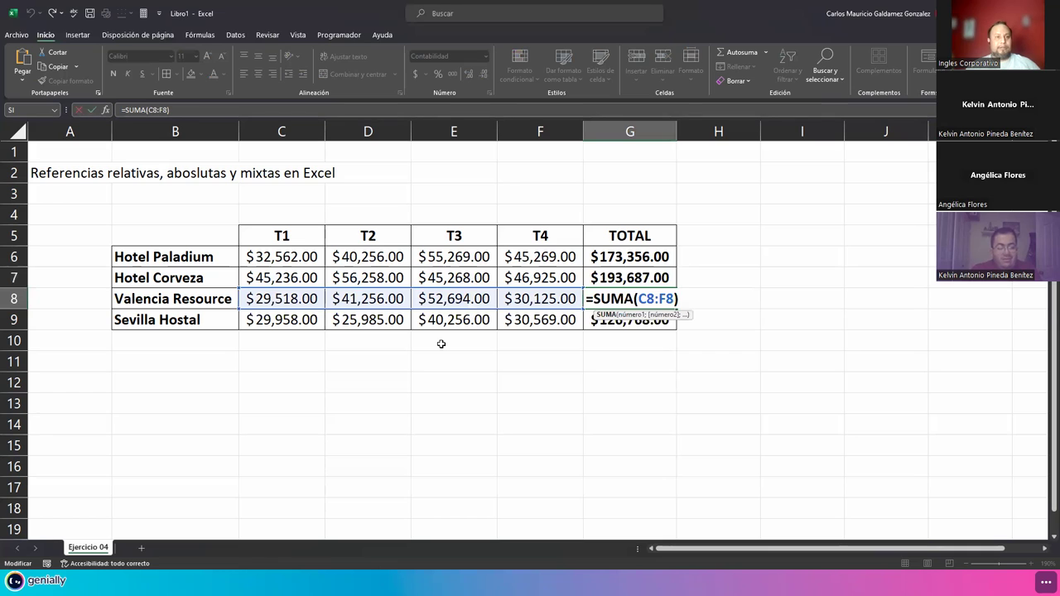
pyautogui.press('Return')
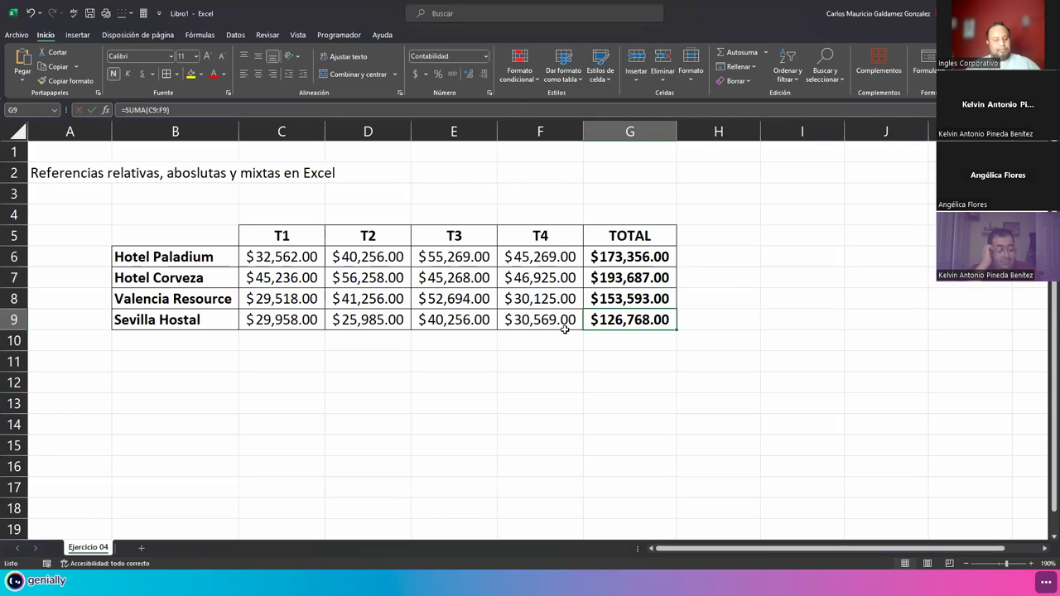
pyautogui.press('F2')
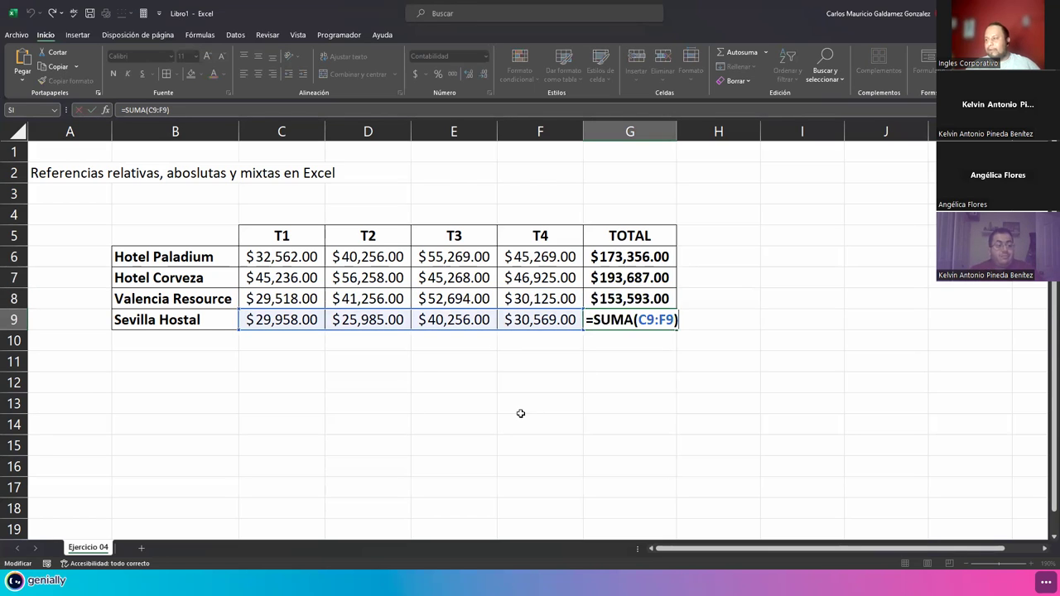
pyautogui.press('Escape')
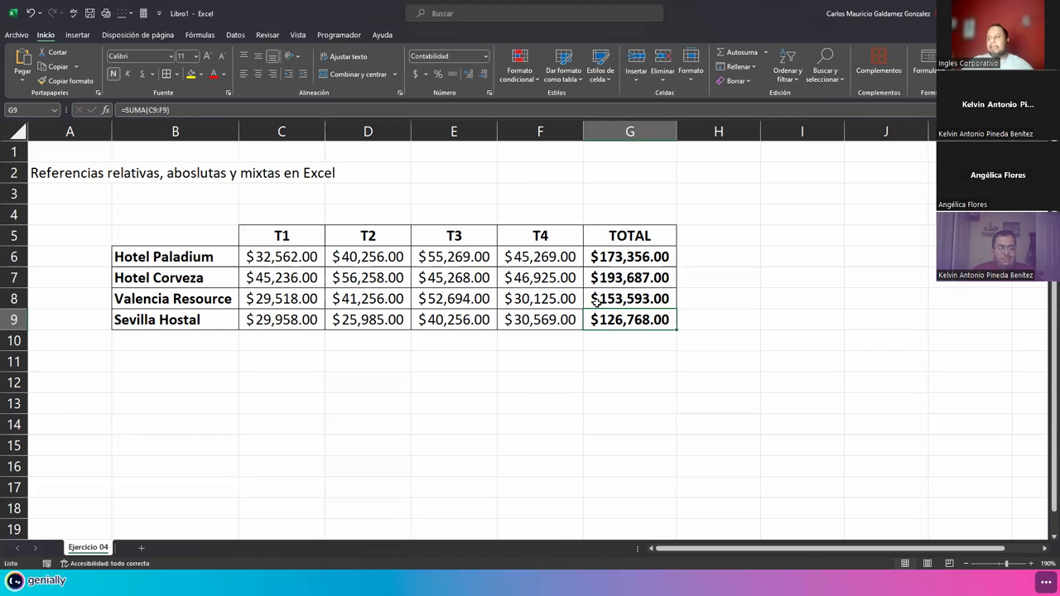
pyautogui.moveTo(605, 254); pyautogui.dragTo(619, 303)
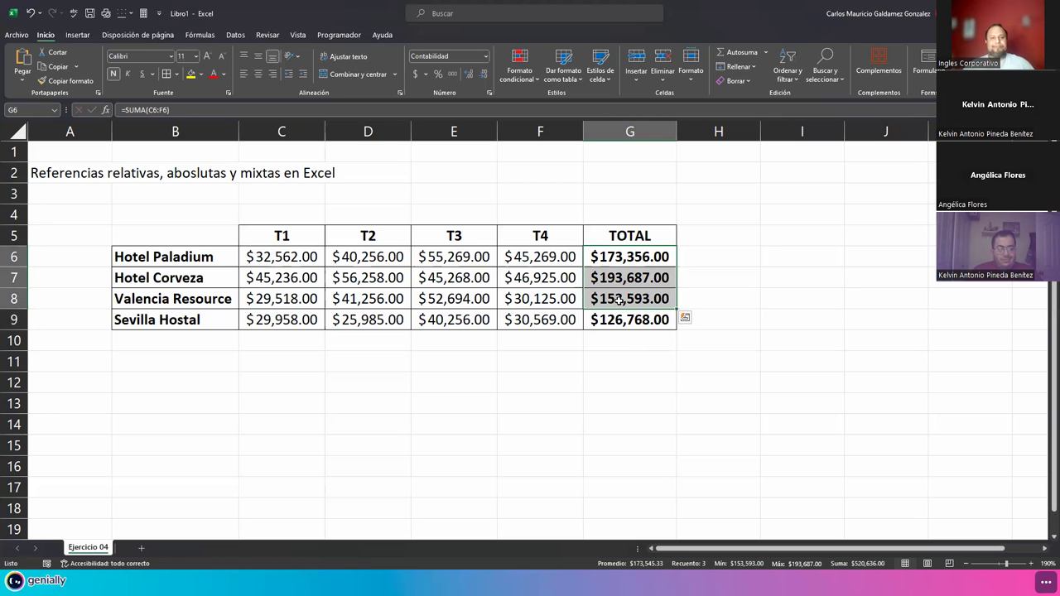
pyautogui.click(620, 302)
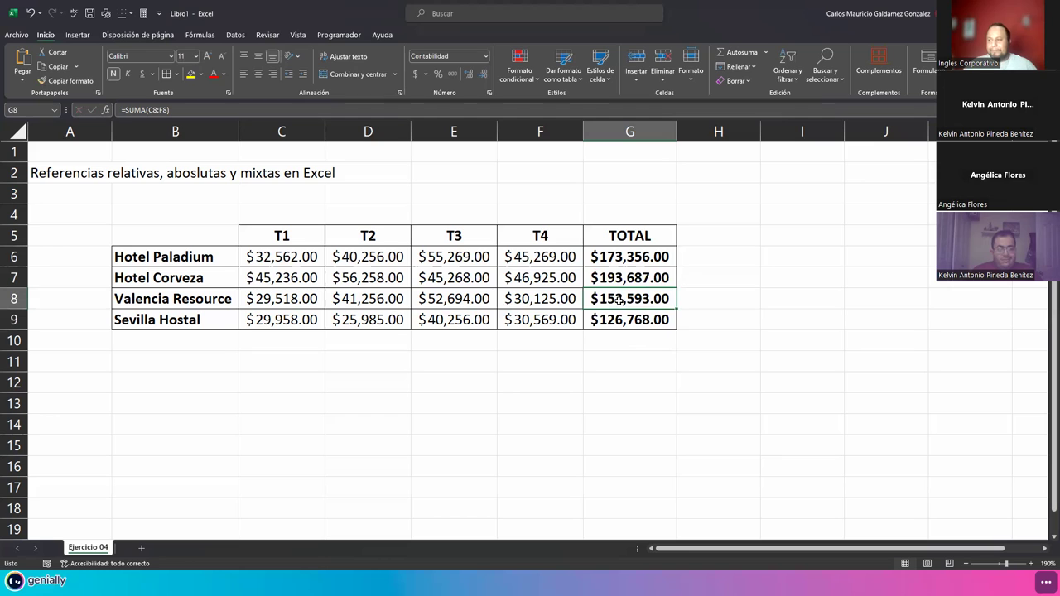
pyautogui.doubleClick(623, 258)
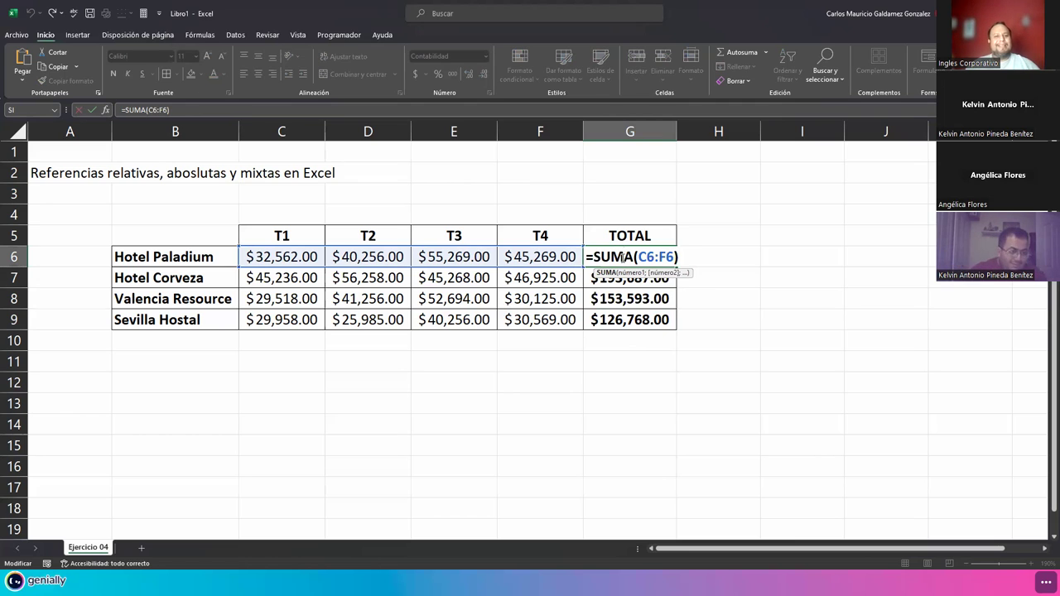
pyautogui.hotkey('ctrl', 'Return')
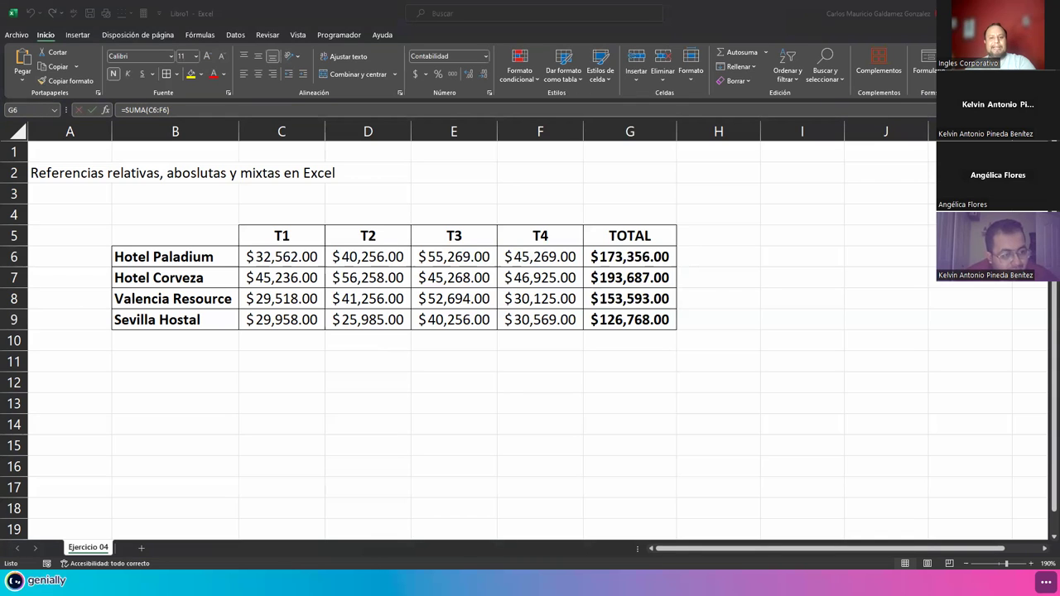
# Step: Apply borders and bold to H5:H9 and enter the header % ventas in H5
pyautogui.moveTo(716, 234); pyautogui.dragTo(733, 317)
pyautogui.click(168, 74)
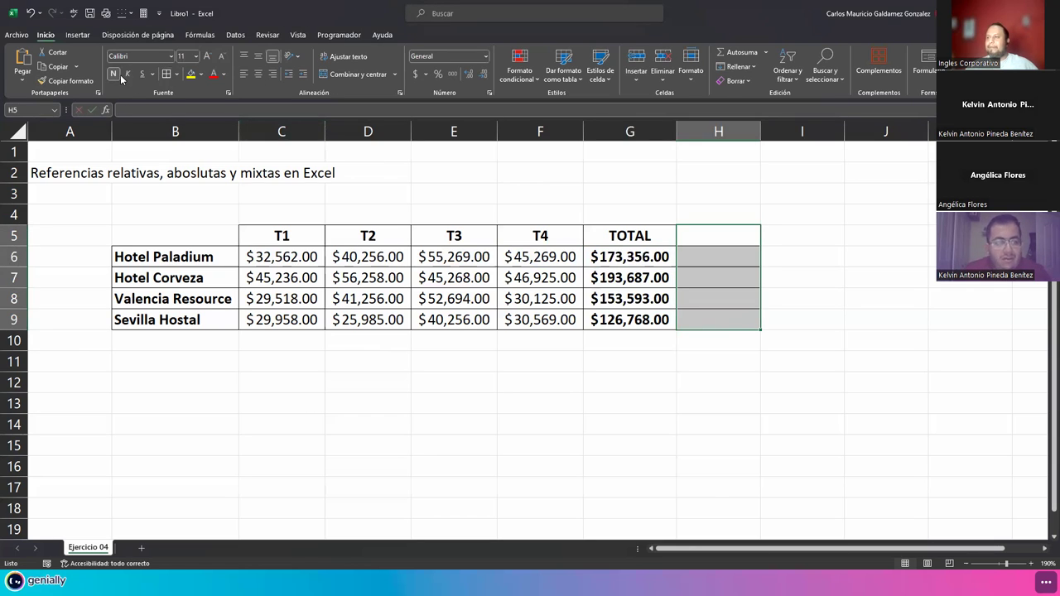
pyautogui.click(723, 238)
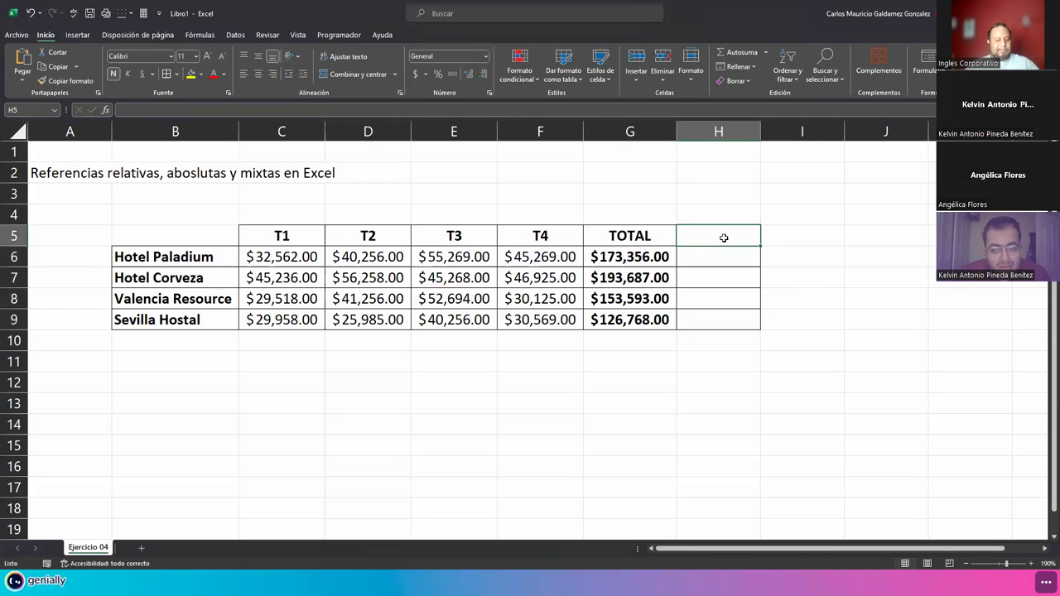
pyautogui.write('% ventas')
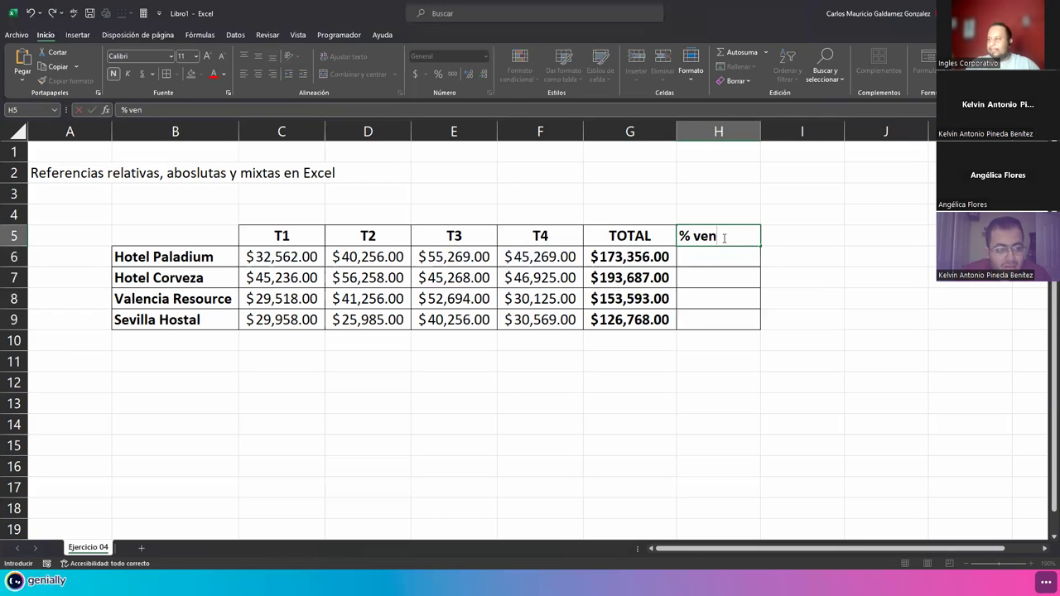
pyautogui.press('BackSpace')
pyautogui.press('BackSpace')
pyautogui.press('BackSpace')
pyautogui.press('BackSpace')
pyautogui.press('BackSpace')
pyautogui.press('BackSpace')
pyautogui.write('ventas')
pyautogui.press('Return')
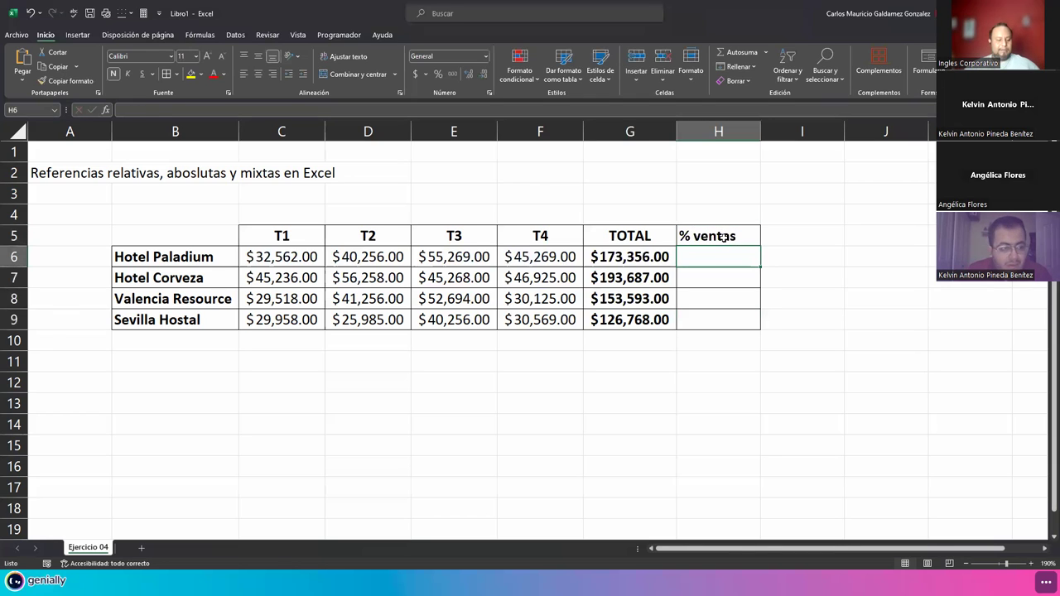
# Step: Change the header text in H5 to uppercase, % VENTAS
pyautogui.click(724, 237)
pyautogui.doubleClick(724, 237)
pyautogui.press('Delete')
pyautogui.press('Delete')
pyautogui.press('BackSpace')
pyautogui.press('BackSpace')
pyautogui.write('VENTAS')
pyautogui.press('Return')
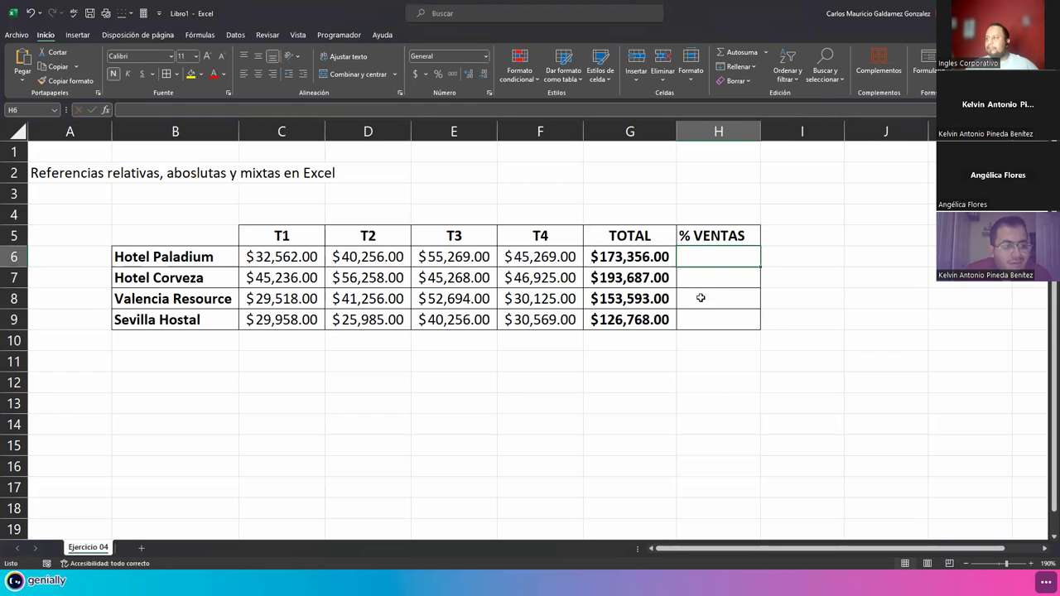
# Step: Add the grand total of the hotel totals in G10 with the AutoSum formula =SUMA(G6:G9)
pyautogui.click(625, 343)
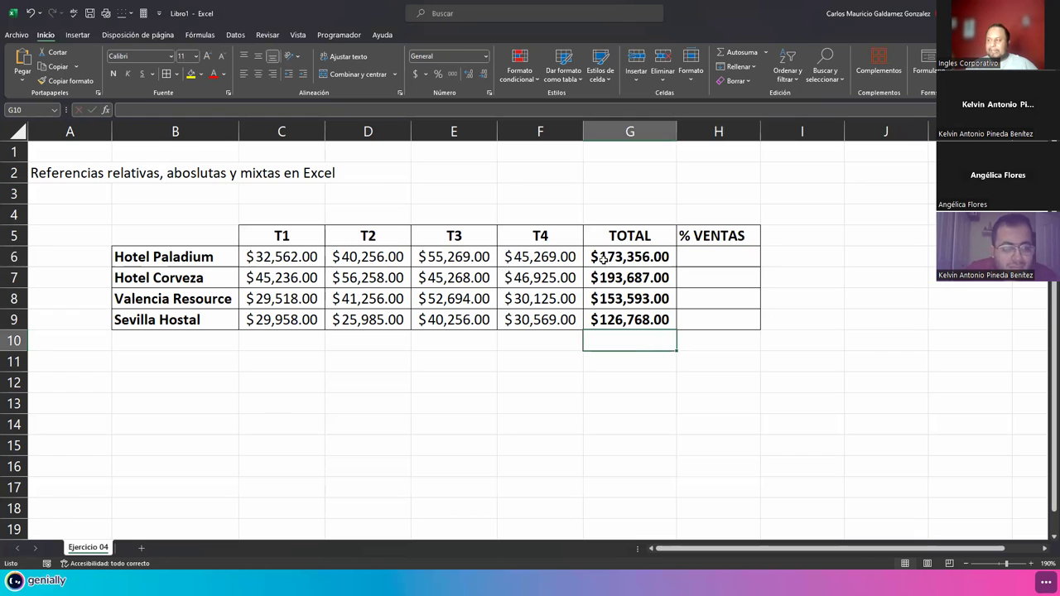
pyautogui.moveTo(603, 259); pyautogui.dragTo(611, 320)
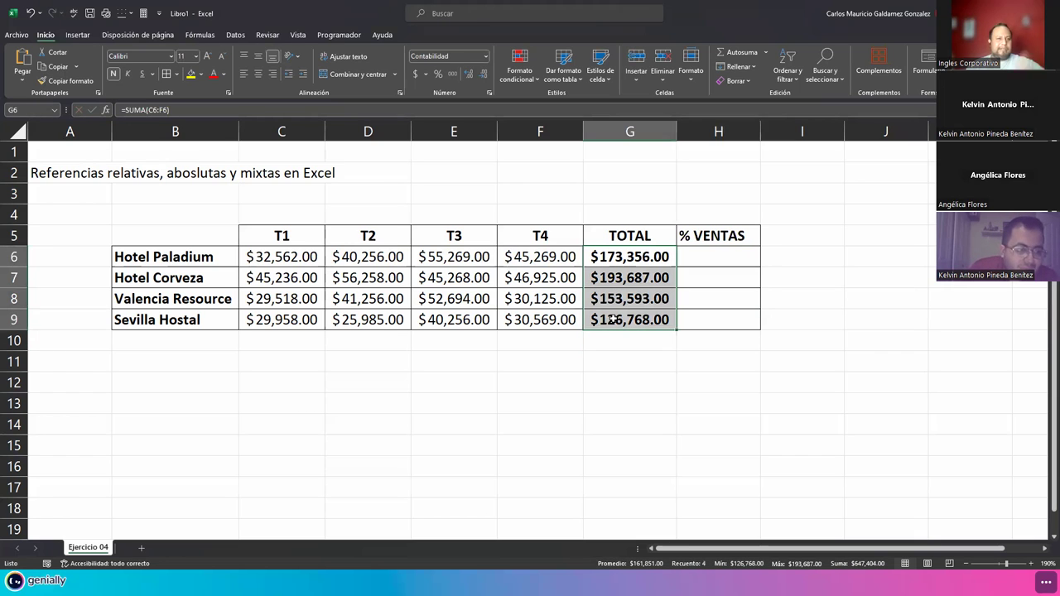
pyautogui.click(613, 255)
pyautogui.doubleClick(613, 255)
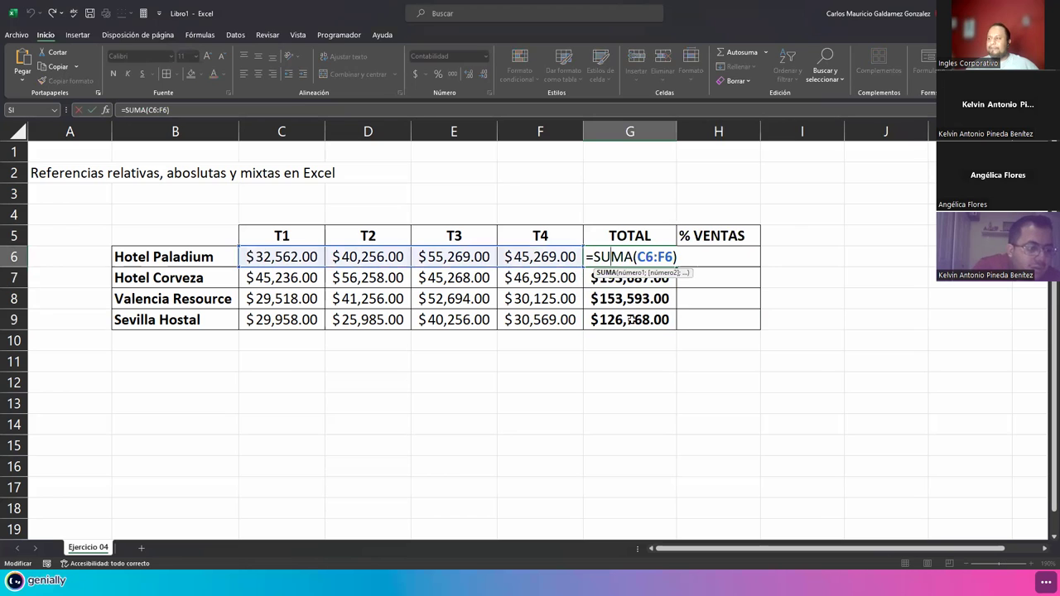
pyautogui.click(628, 340)
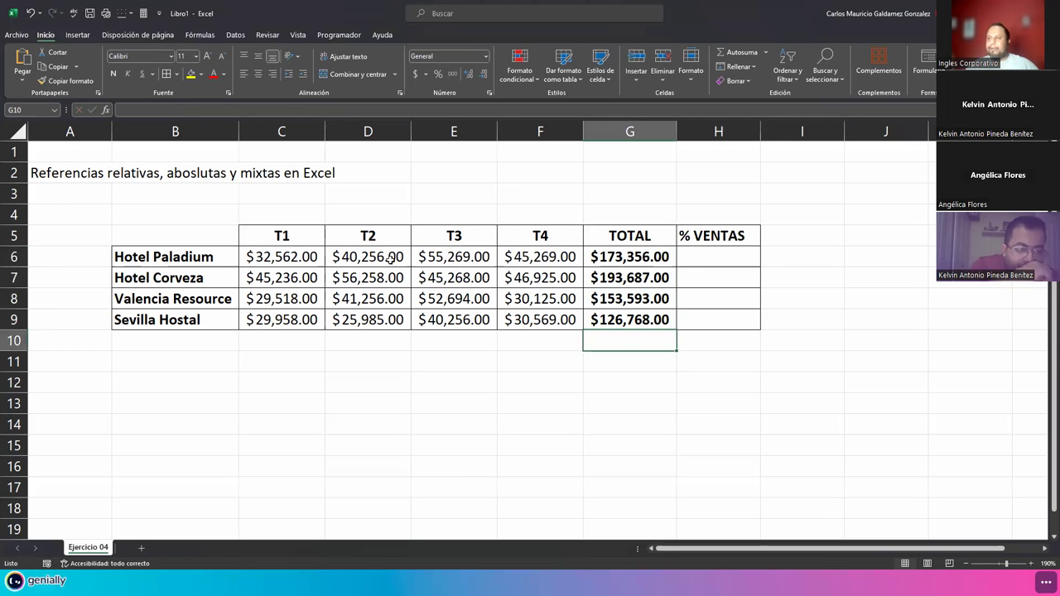
pyautogui.click(733, 53)
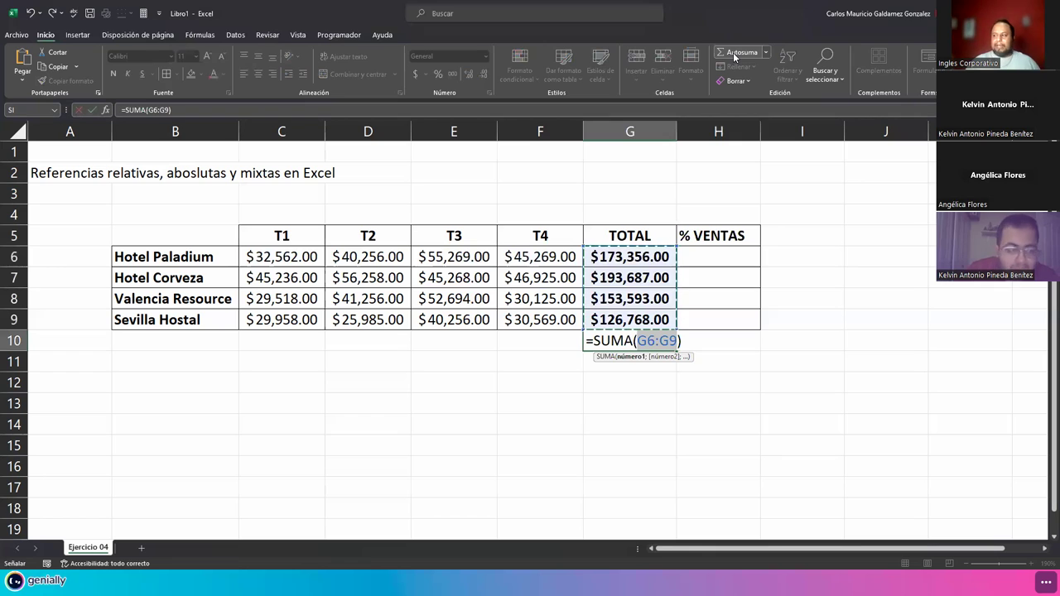
pyautogui.press('Return')
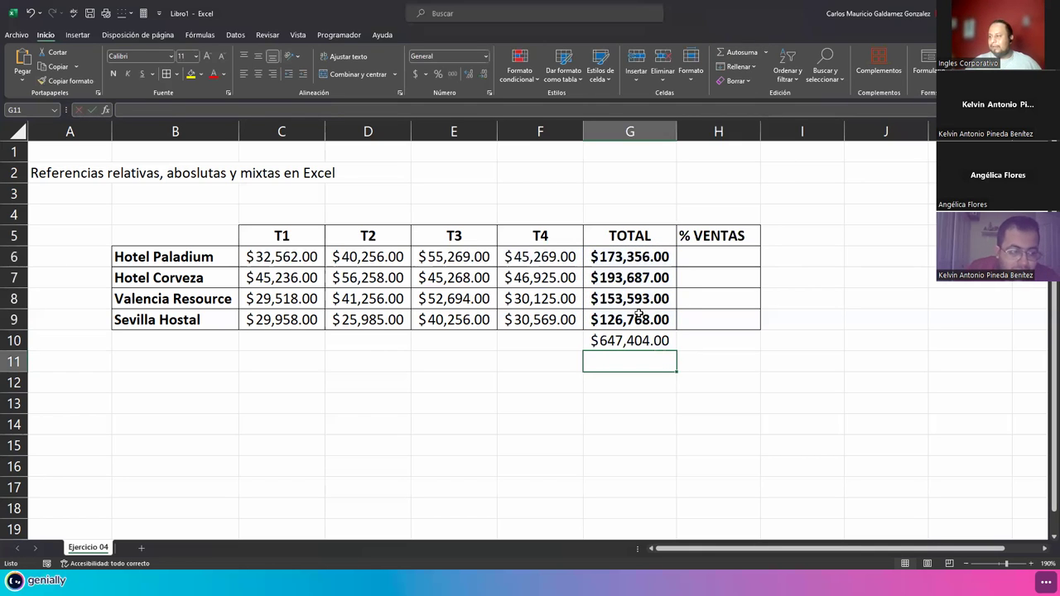
# Step: Make the grand total in G10 bold and check the range its formula adds up
pyautogui.press('Up')
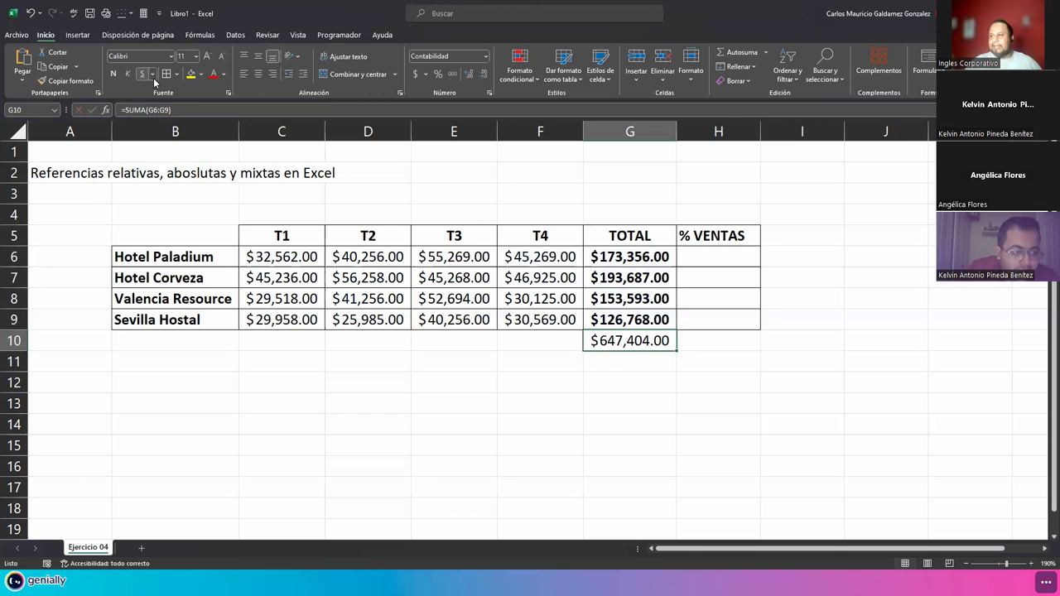
pyautogui.click(113, 74)
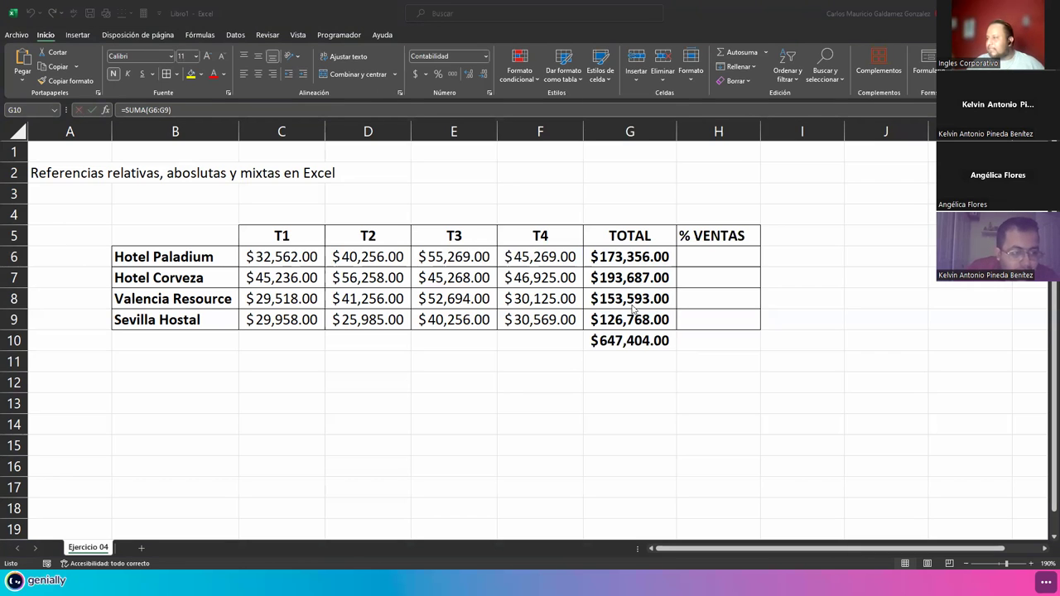
pyautogui.press('F2')
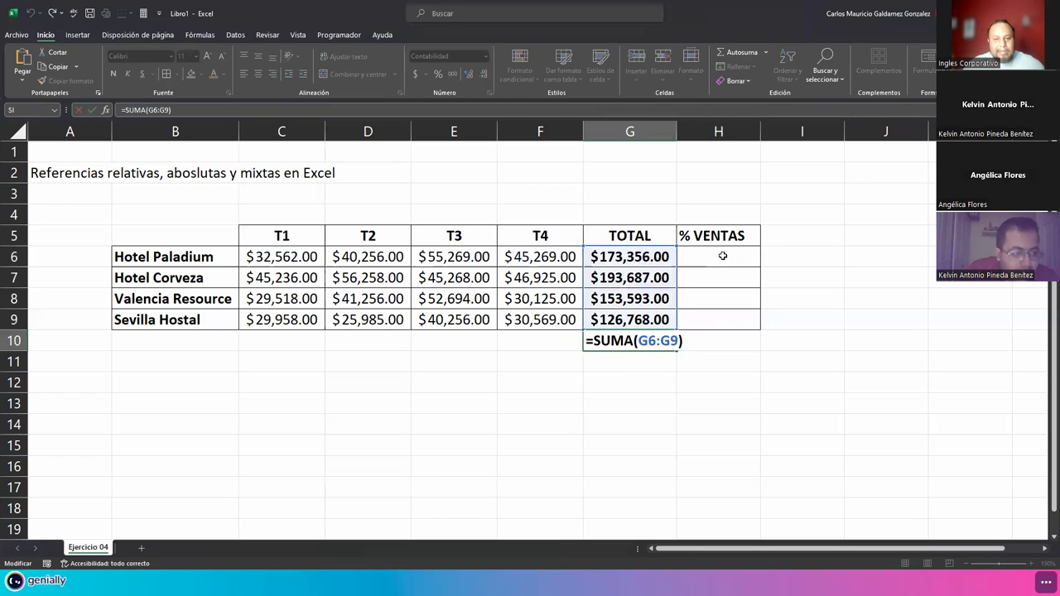
pyautogui.click(722, 256)
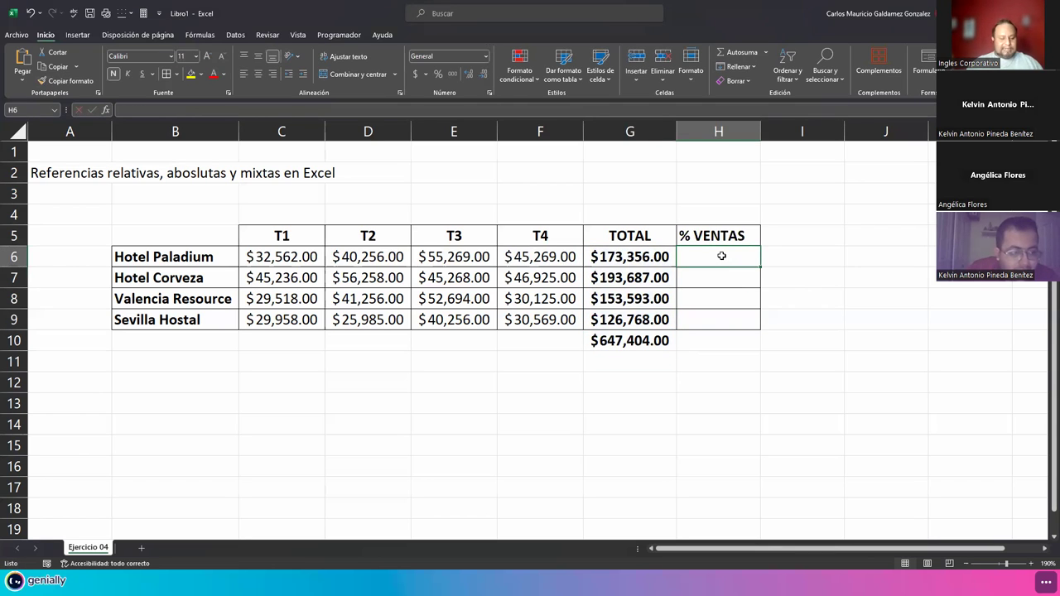
# Step: Enter the formula =G6/G10 in H6 to calculate Hotel Paladium's share of the grand total
pyautogui.write('g')
pyautogui.press('BackSpace')
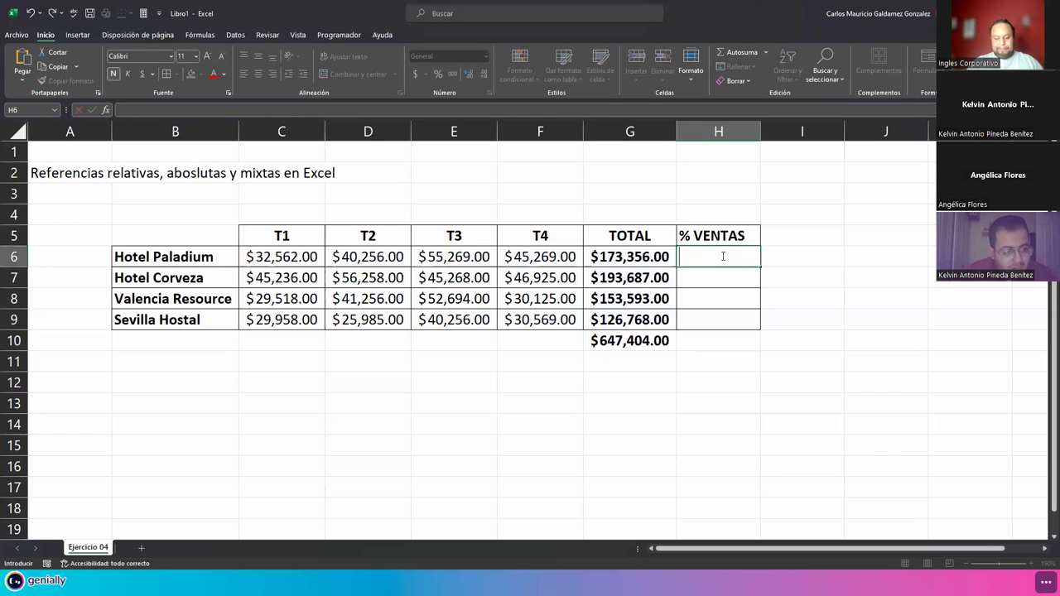
pyautogui.write('=g6')
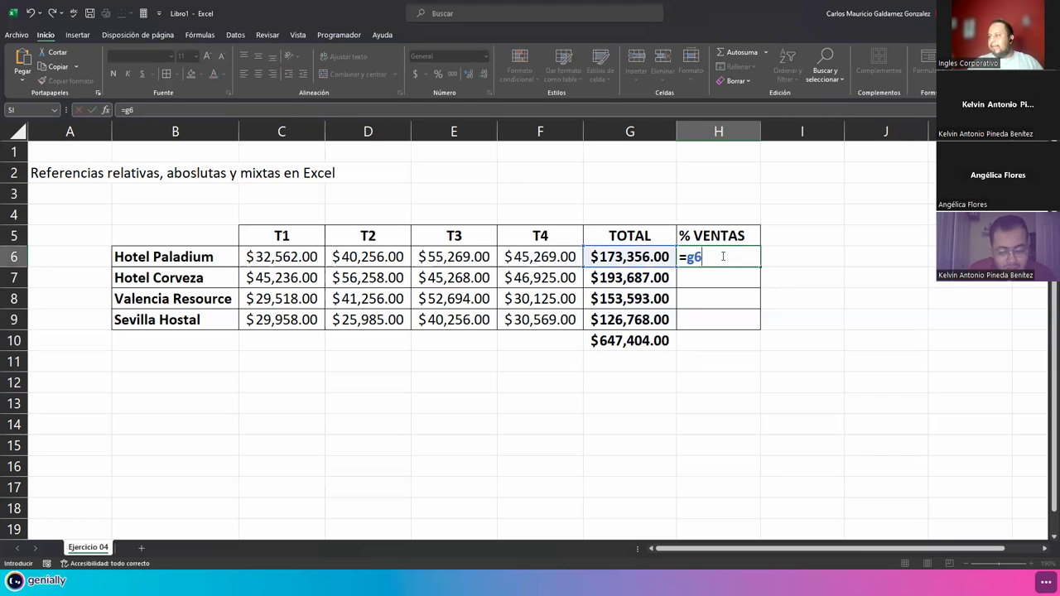
pyautogui.write('/')
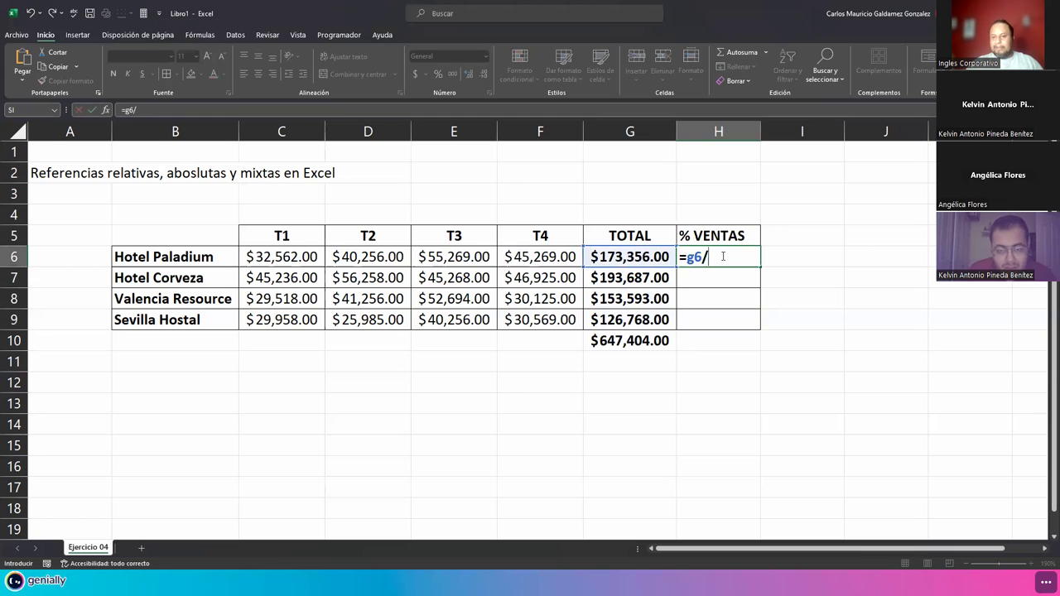
pyautogui.write('g1')
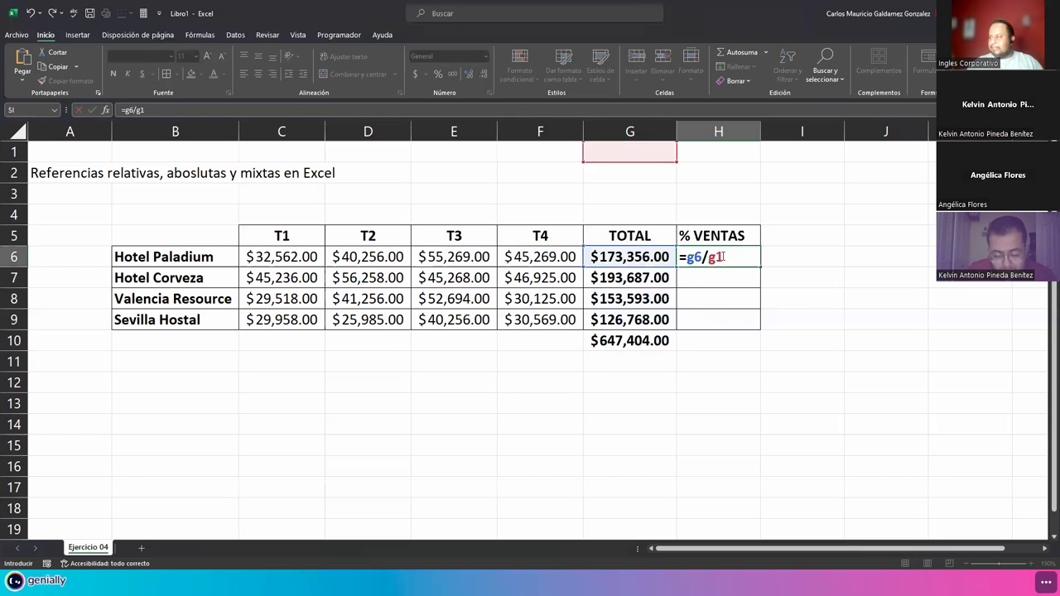
pyautogui.write('0')
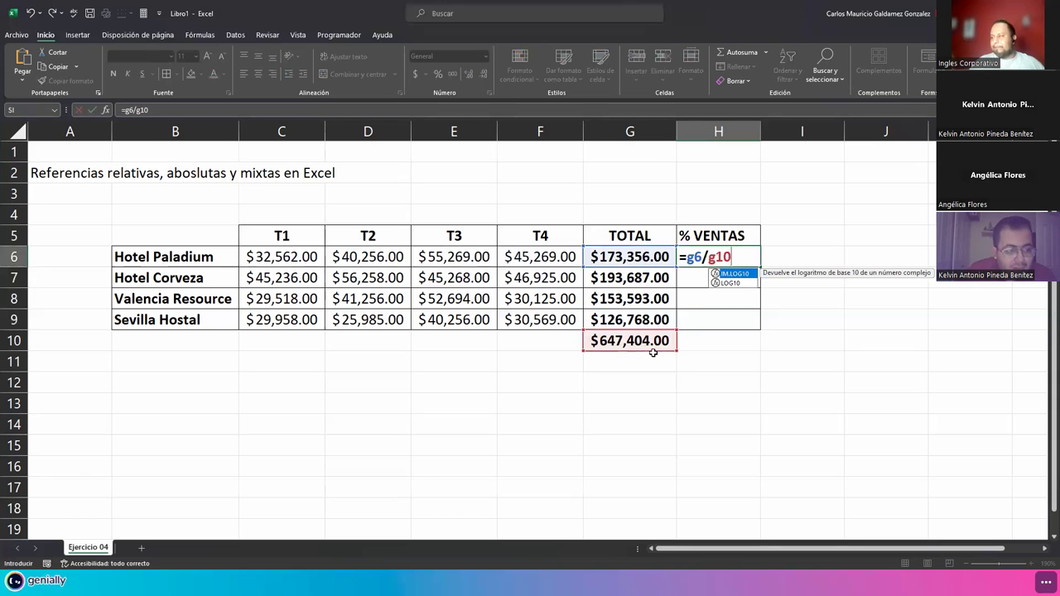
pyautogui.press('Return')
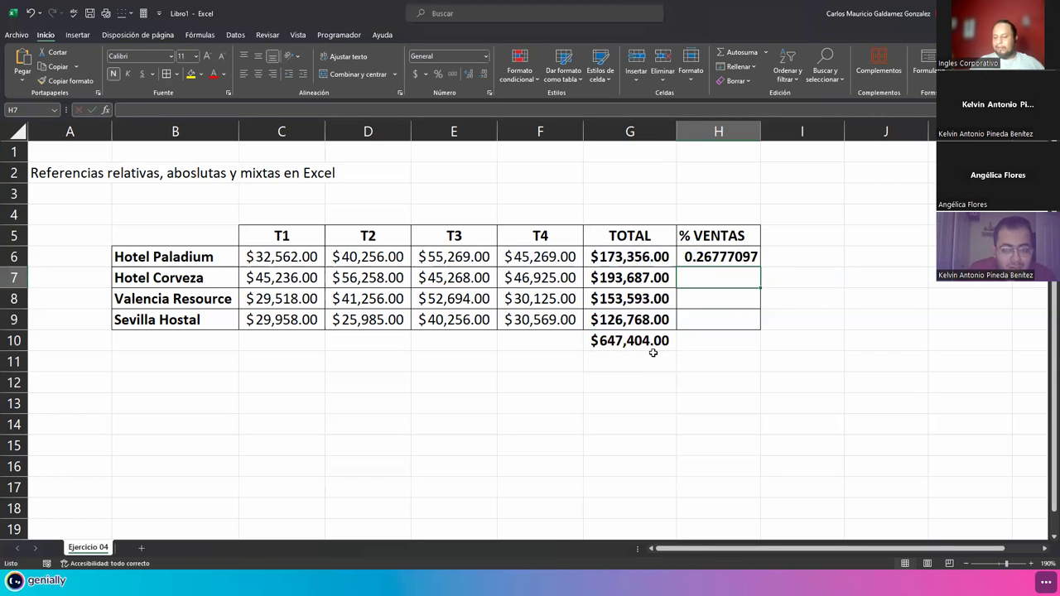
# Step: Format the result in H6 as a percentage with one decimal place
pyautogui.press('Up')
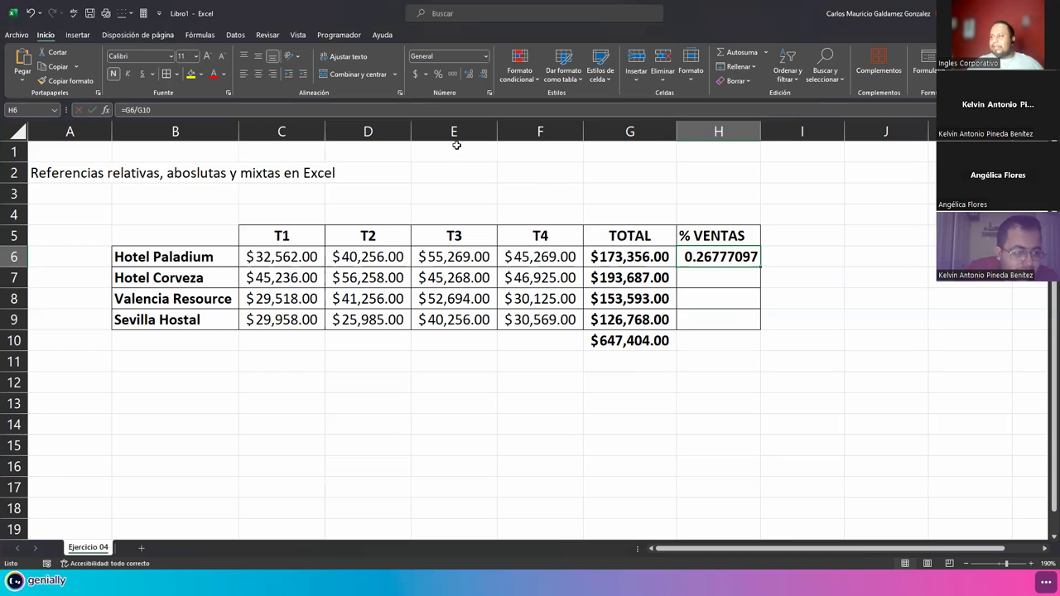
pyautogui.click(440, 78)
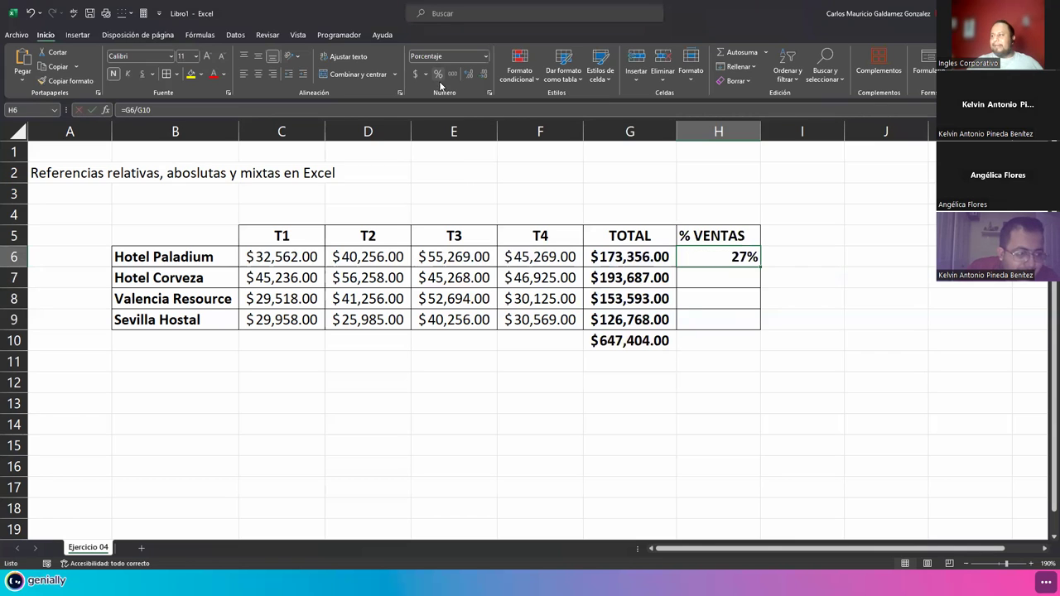
pyautogui.click(468, 76)
pyautogui.click(469, 75)
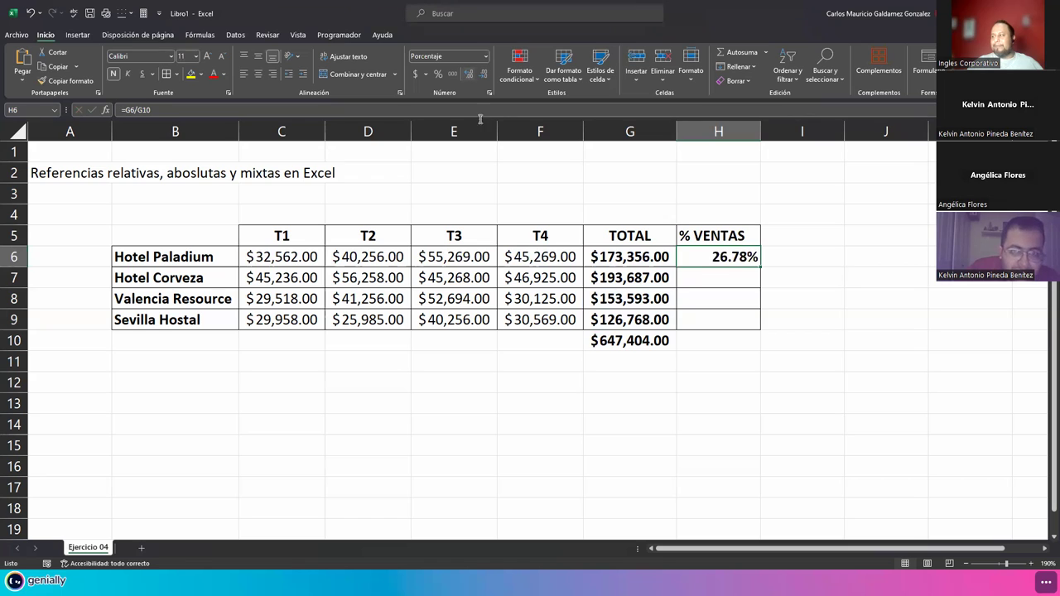
pyautogui.click(483, 76)
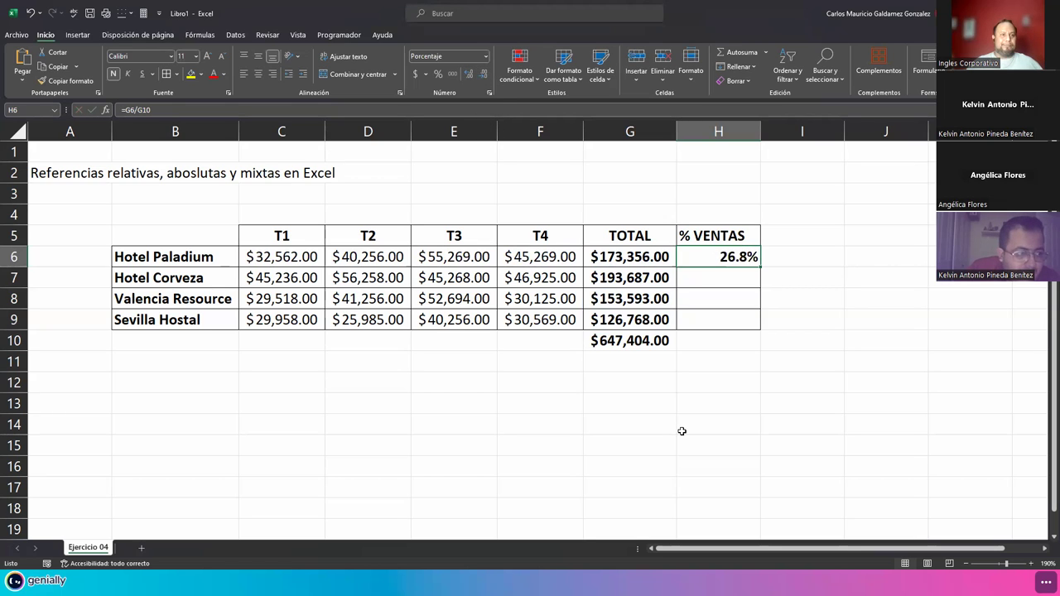
# Step: Total the % VENTAS column in H10 with the AutoSum formula =SUMA(H6:H9) and make it bold
pyautogui.moveTo(702, 256); pyautogui.dragTo(718, 325)
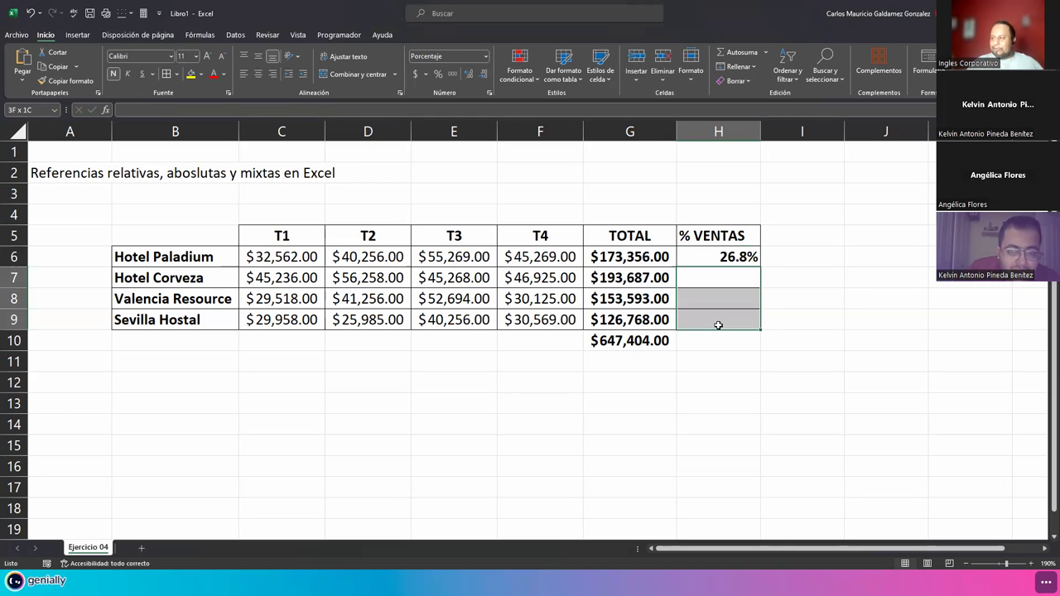
pyautogui.click(732, 340)
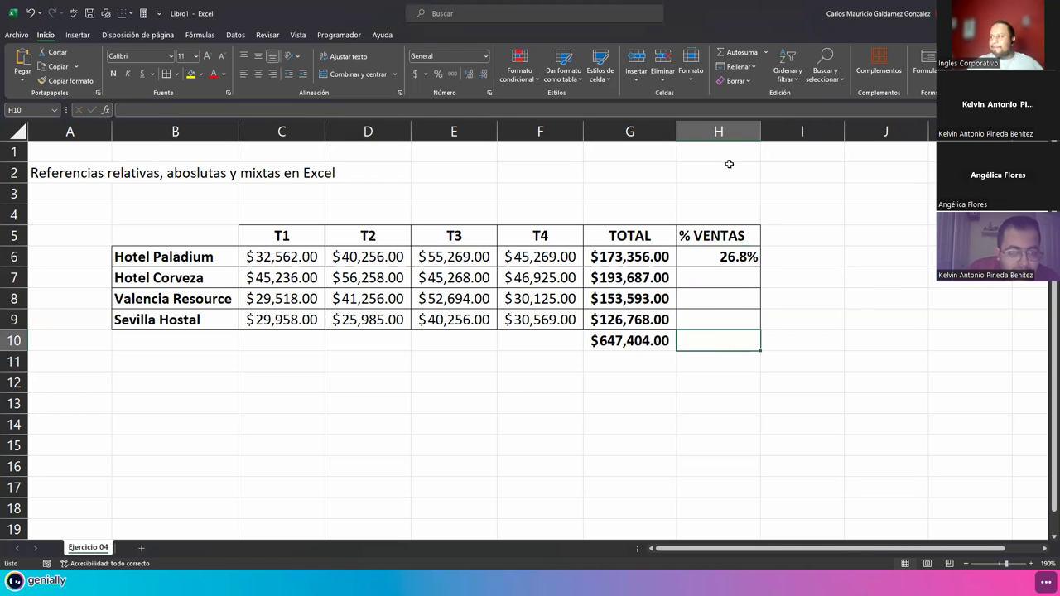
pyautogui.click(739, 57)
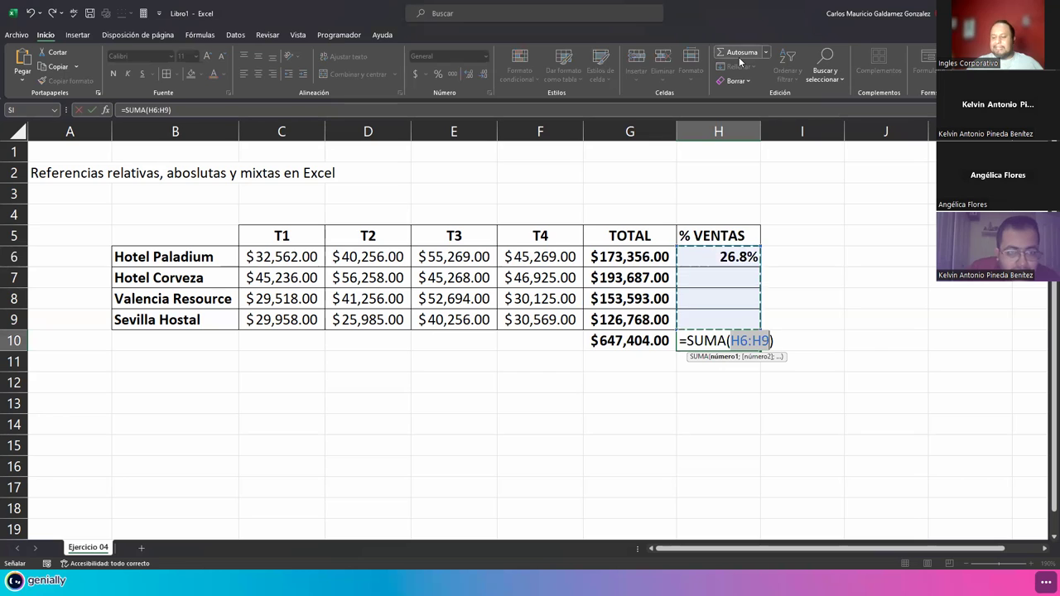
pyautogui.press('Return')
pyautogui.press('Up')
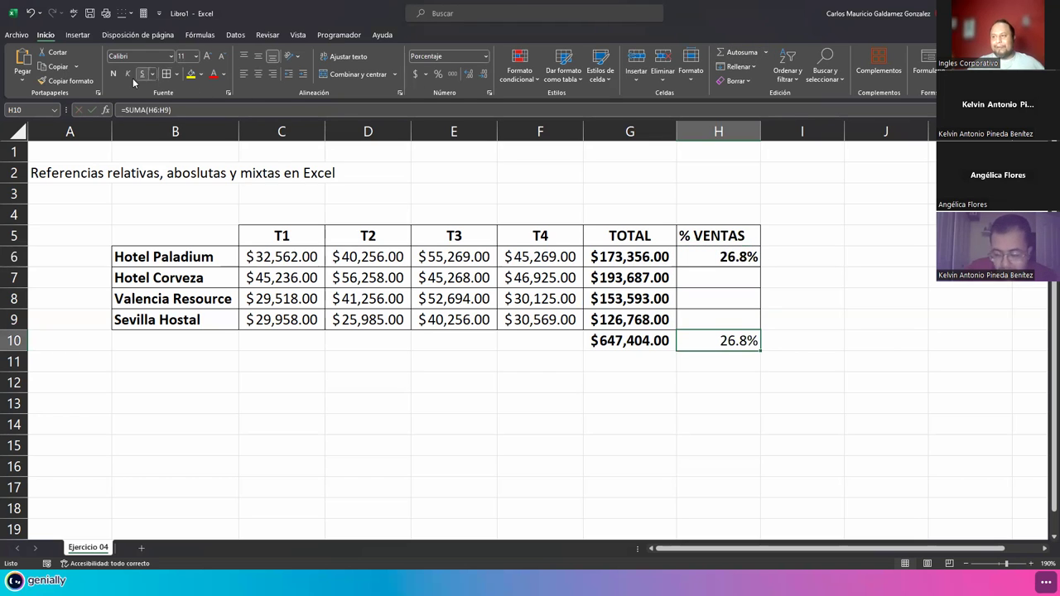
pyautogui.click(114, 74)
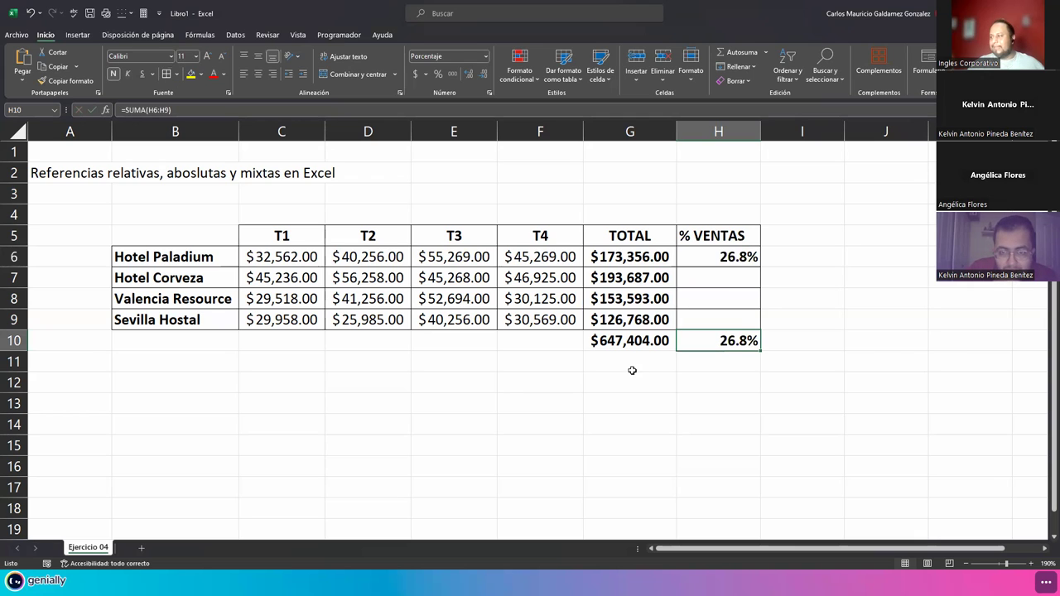
# Step: Try to copy the relative formula in H6 down through H9
pyautogui.click(726, 279)
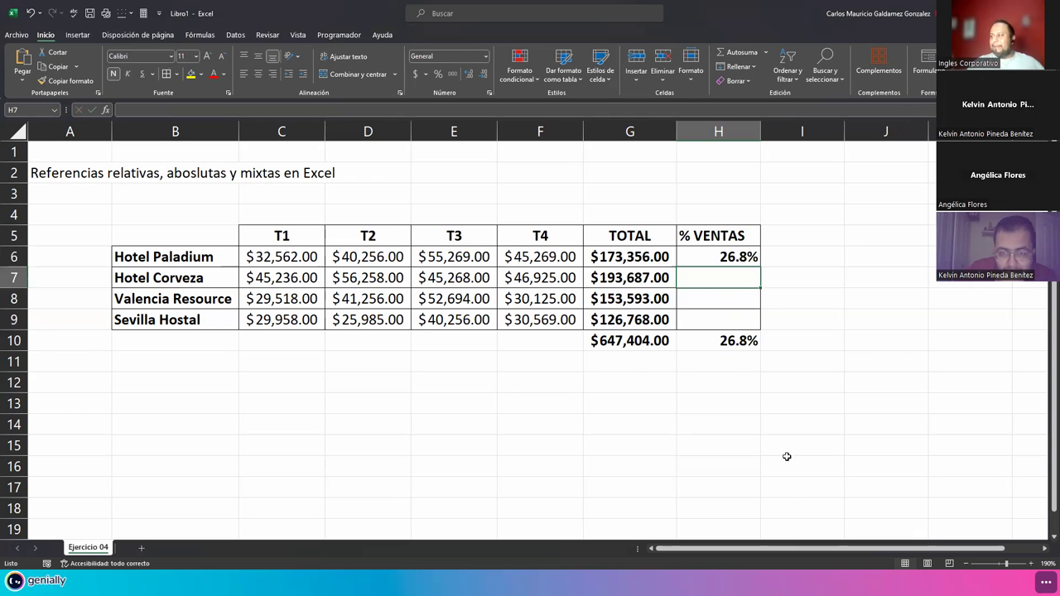
pyautogui.click(709, 257)
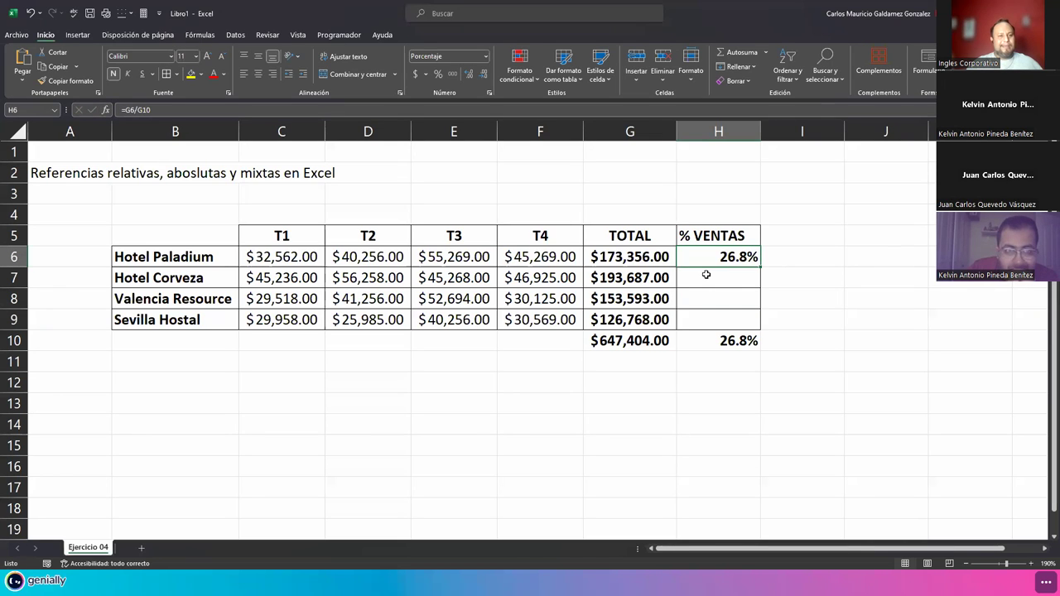
pyautogui.moveTo(759, 268); pyautogui.dragTo(760, 329)
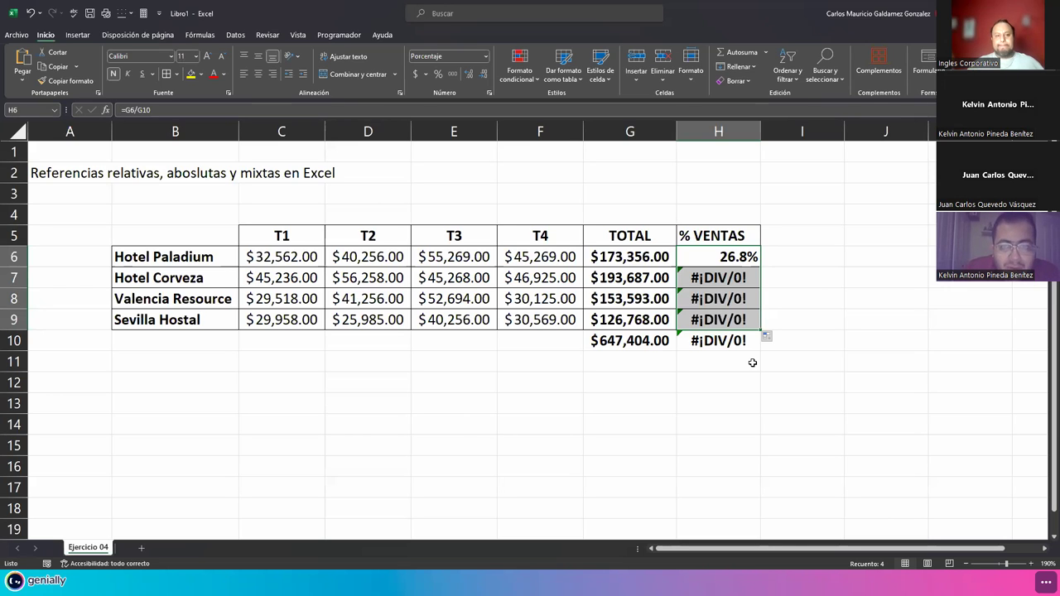
# Step: Examine the formulas in G10, H6 and H7 to see how the divisor reference shifts when copied down
pyautogui.click(618, 346)
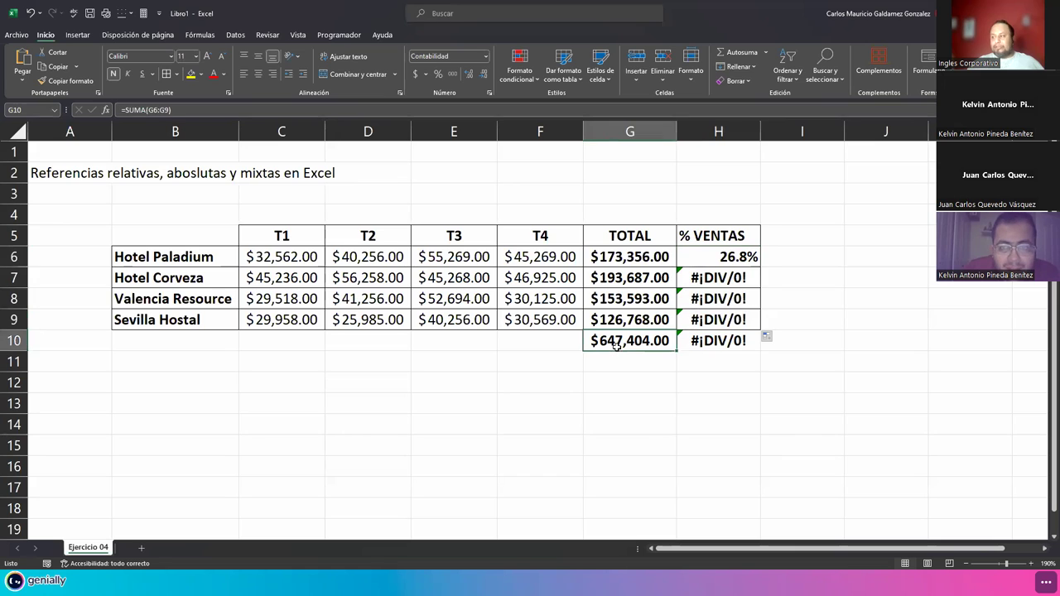
pyautogui.doubleClick(715, 258)
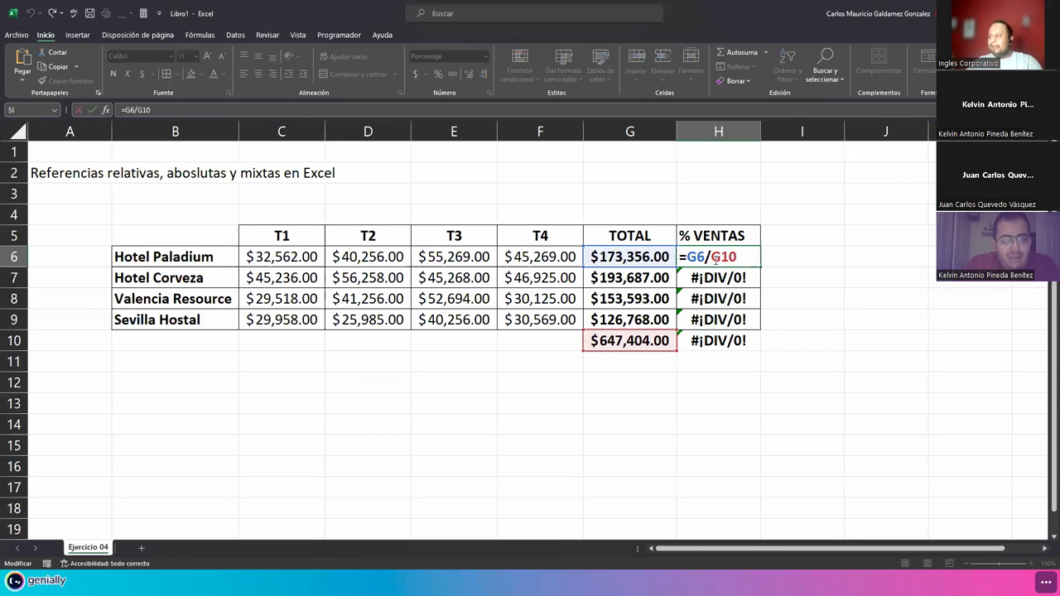
pyautogui.press('Return')
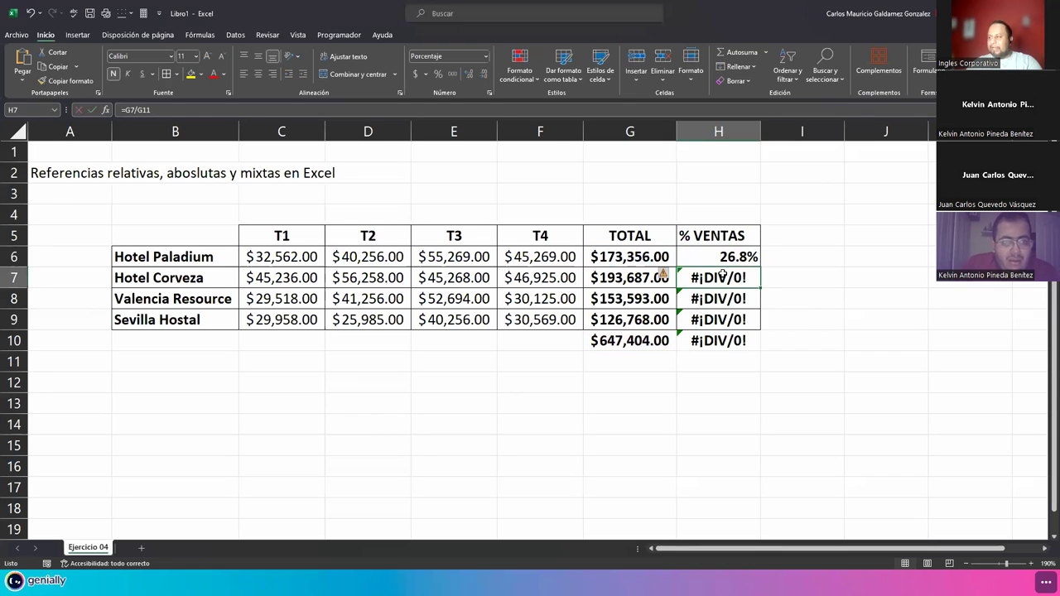
pyautogui.doubleClick(723, 276)
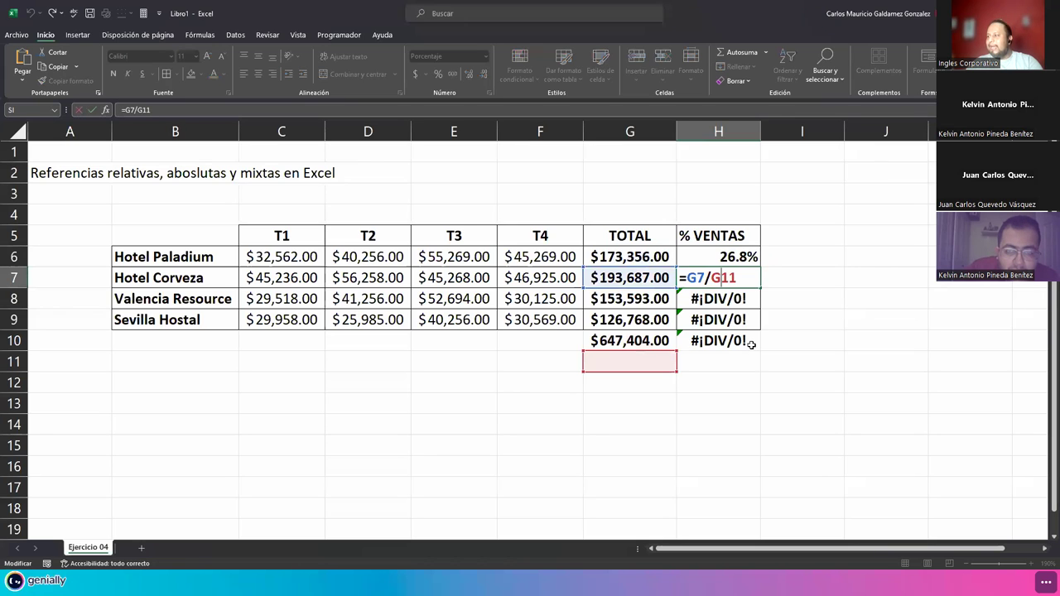
pyautogui.press('Escape')
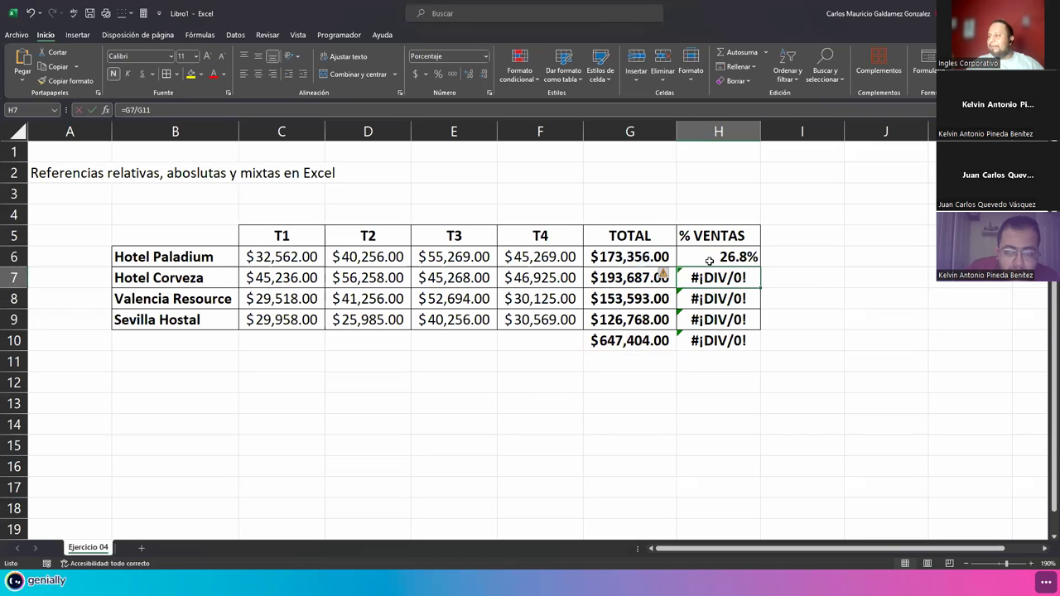
# Step: Make the G10 reference absolute in H6, giving =G6/$G$10, and fill the formula down through H9
pyautogui.doubleClick(710, 257)
pyautogui.moveTo(710, 258); pyautogui.dragTo(737, 258)
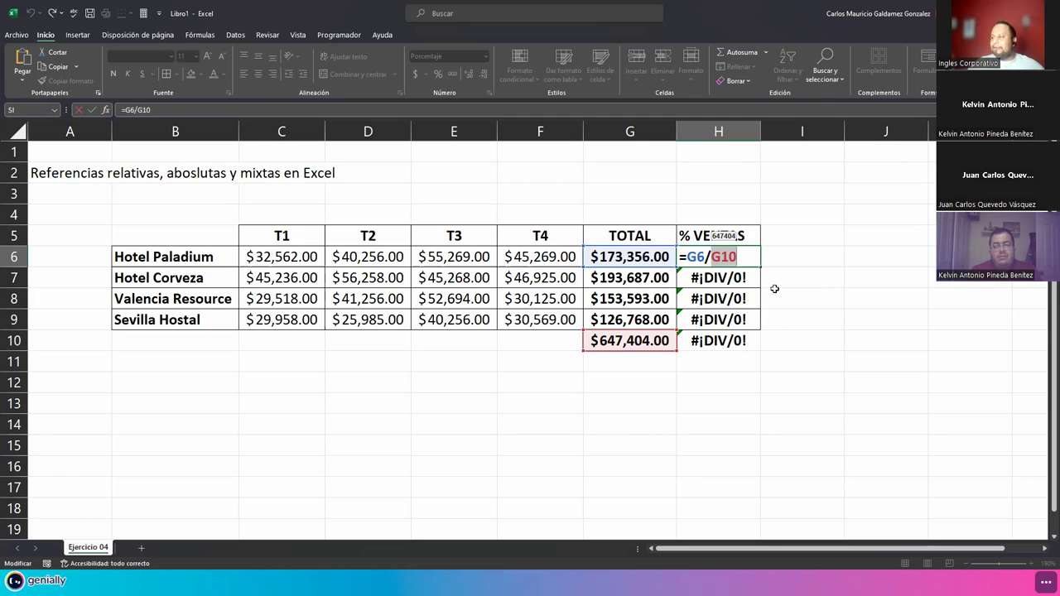
pyautogui.moveTo(690, 258); pyautogui.dragTo(734, 258)
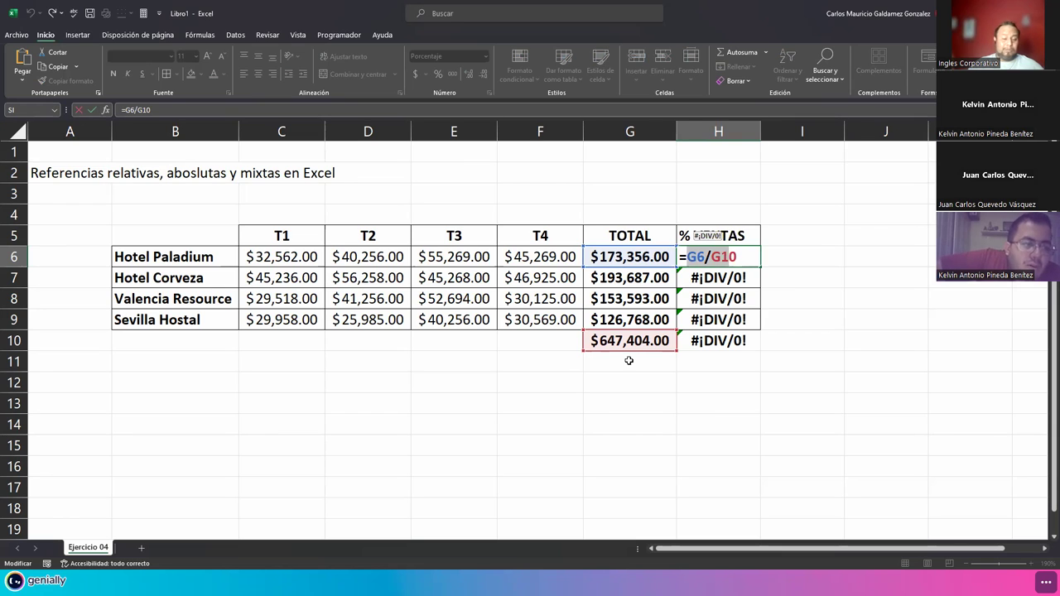
pyautogui.moveTo(711, 257); pyautogui.dragTo(738, 257)
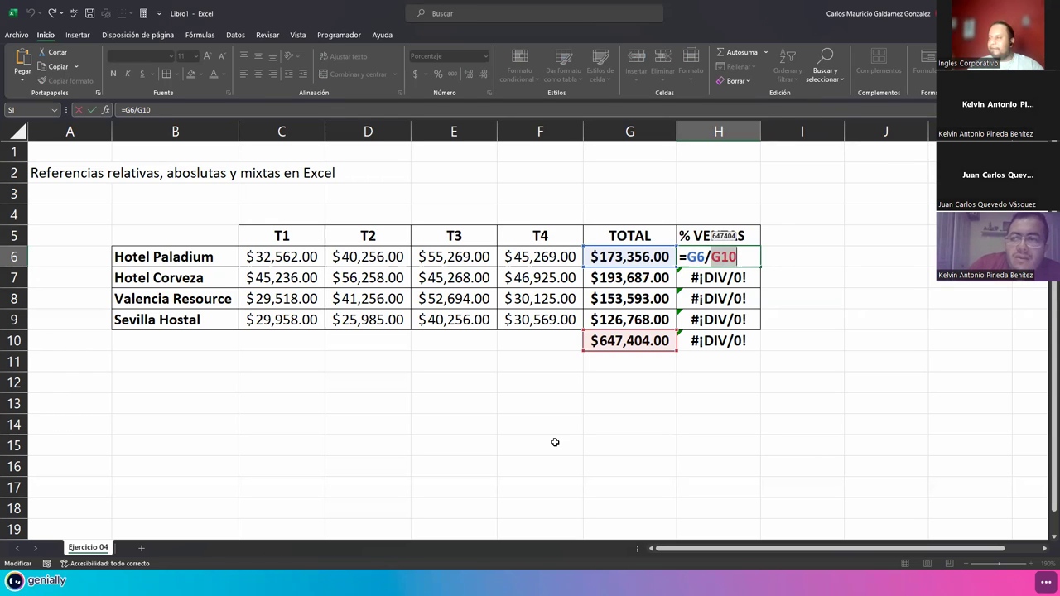
pyautogui.press('F4')
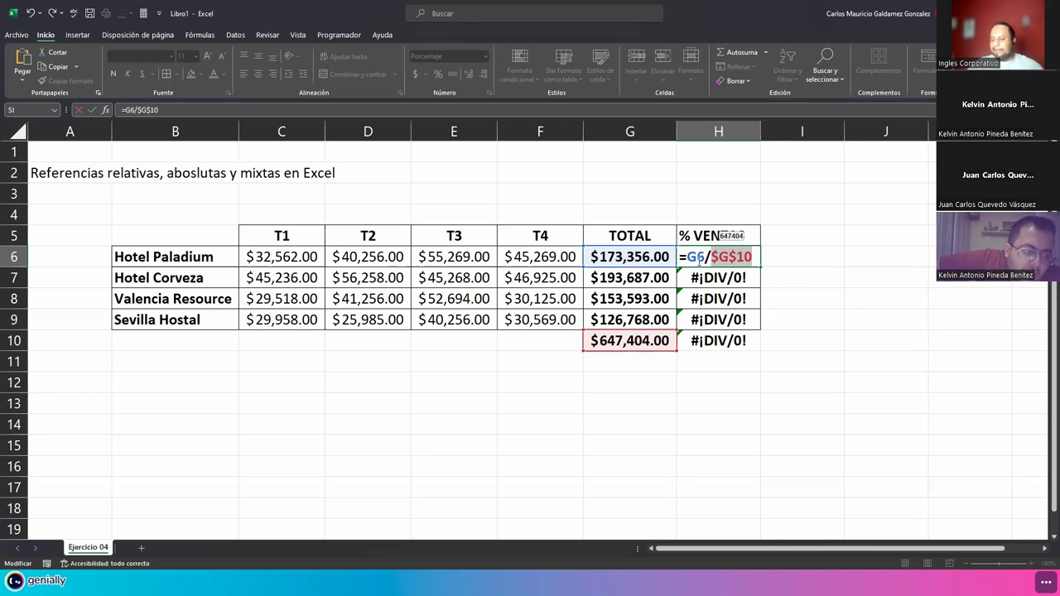
pyautogui.hotkey('ctrl', 'Return')
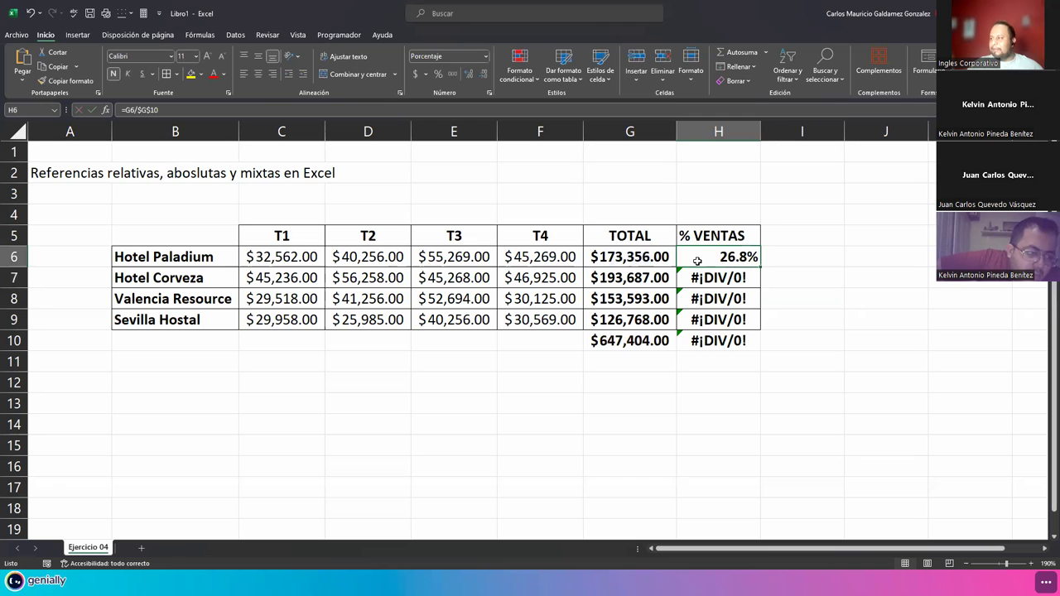
pyautogui.moveTo(760, 263); pyautogui.dragTo(763, 340)
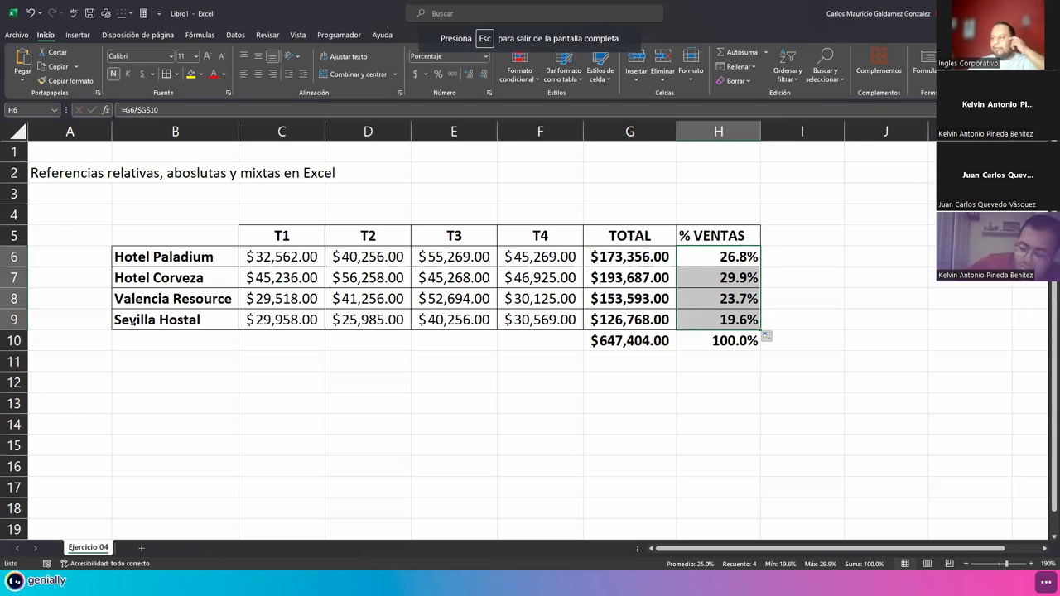
# Step: Check the total formulas in H10 and G10 and the divisor reference in the copied formulas of H7 and H8
pyautogui.click(727, 344)
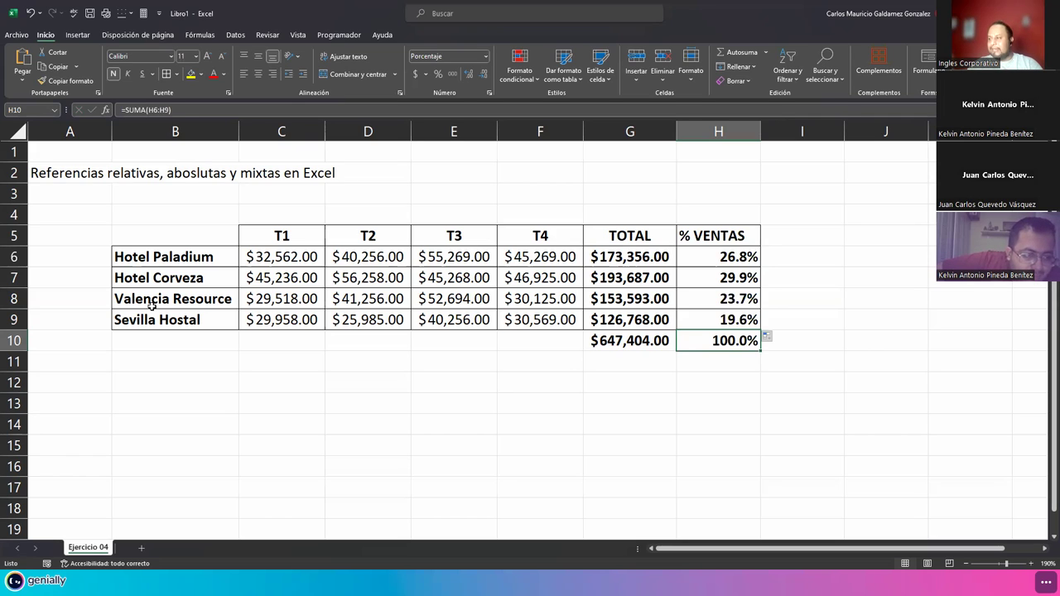
pyautogui.moveTo(618, 341); pyautogui.dragTo(619, 406)
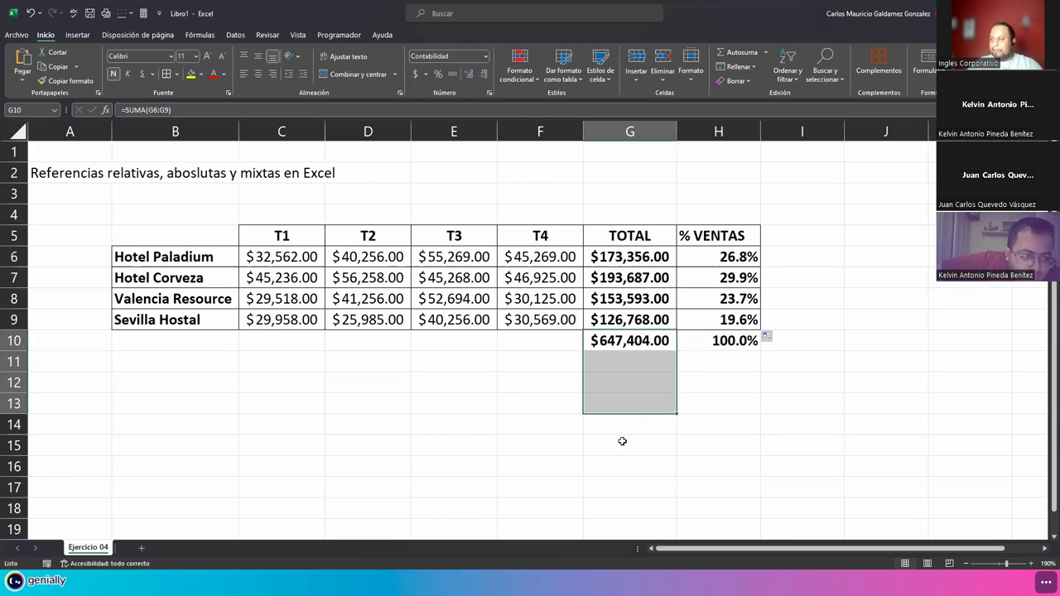
pyautogui.click(618, 341)
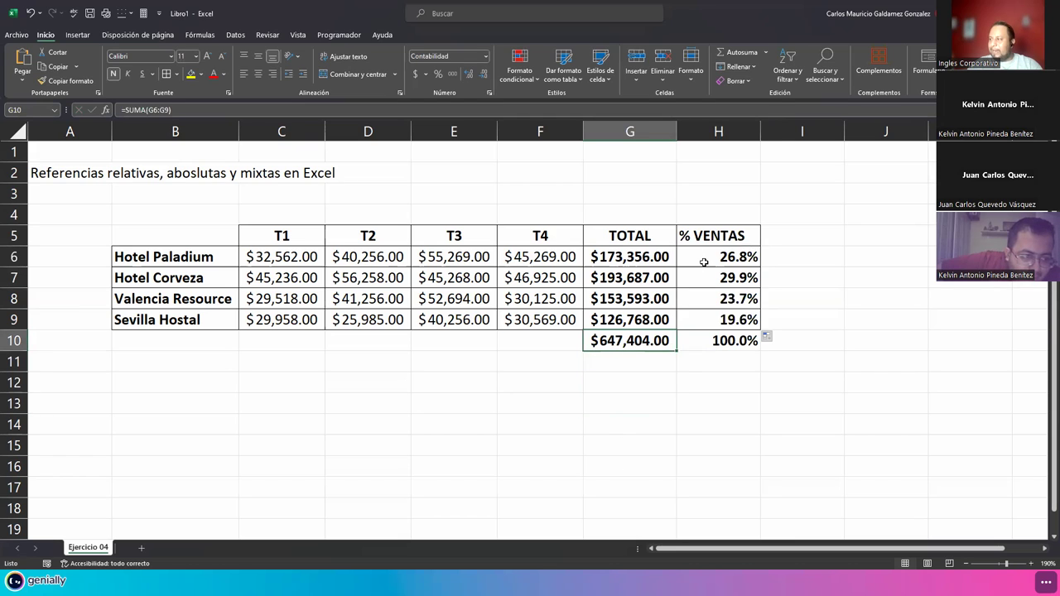
pyautogui.click(632, 362)
pyautogui.click(727, 277)
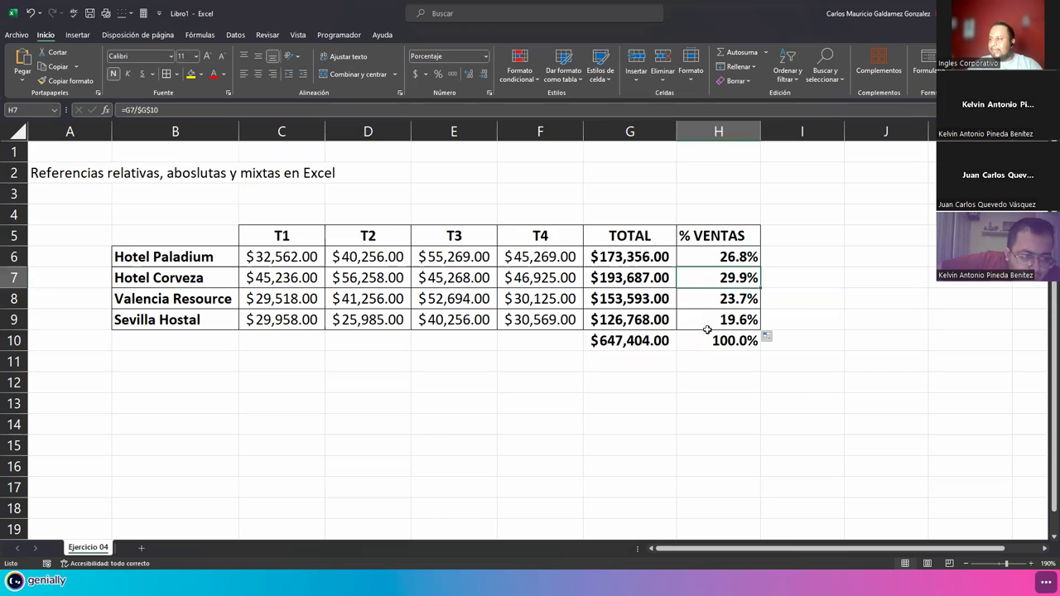
pyautogui.click(635, 387)
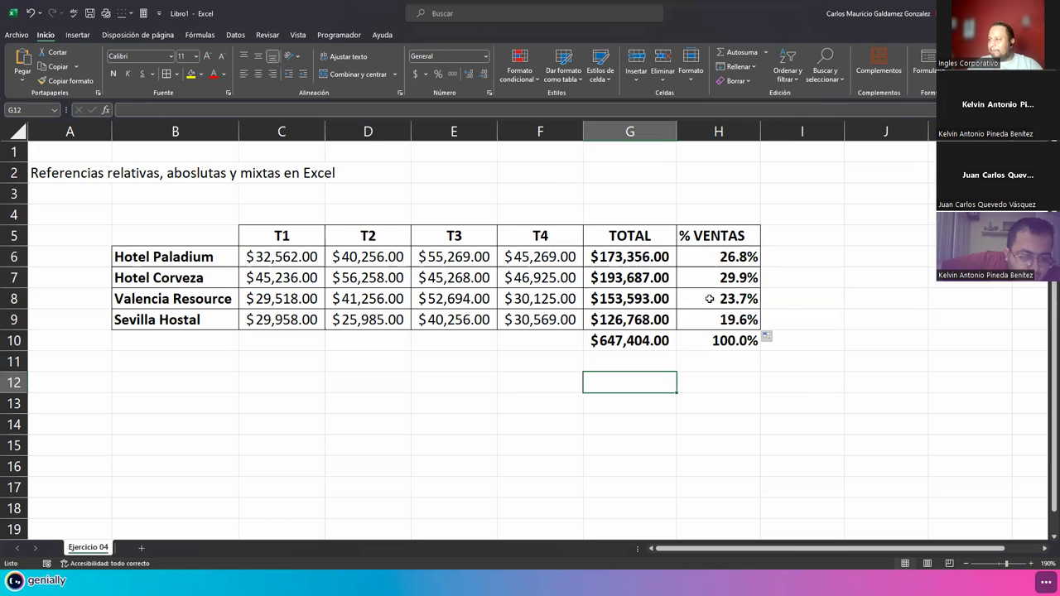
pyautogui.click(710, 299)
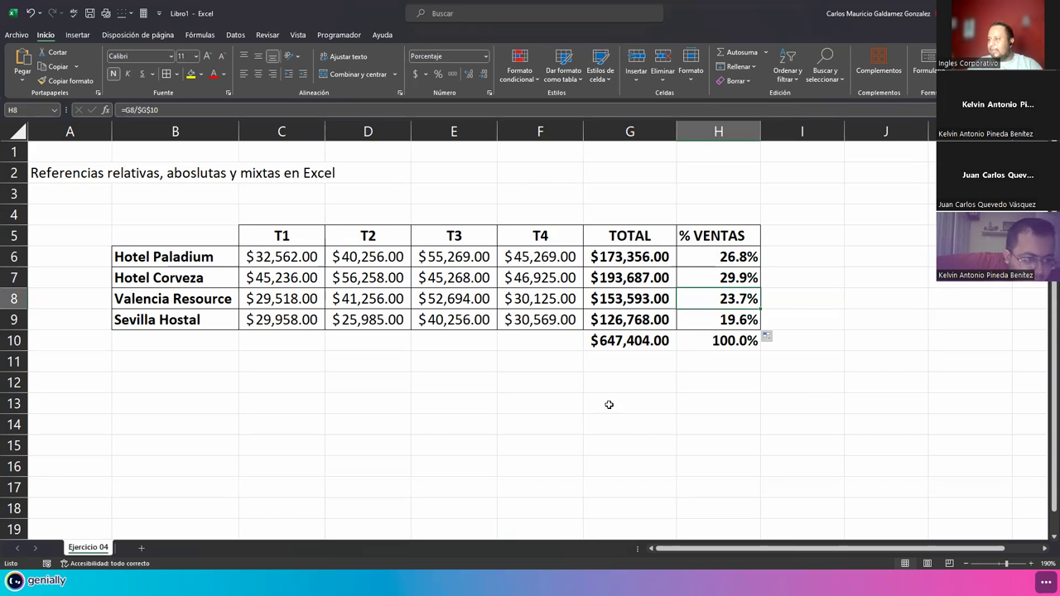
# Step: Examine the percentage formula in H6 and its absolute reference to the grand total
pyautogui.click(608, 405)
pyautogui.click(703, 326)
pyautogui.moveTo(633, 365); pyautogui.dragTo(626, 408)
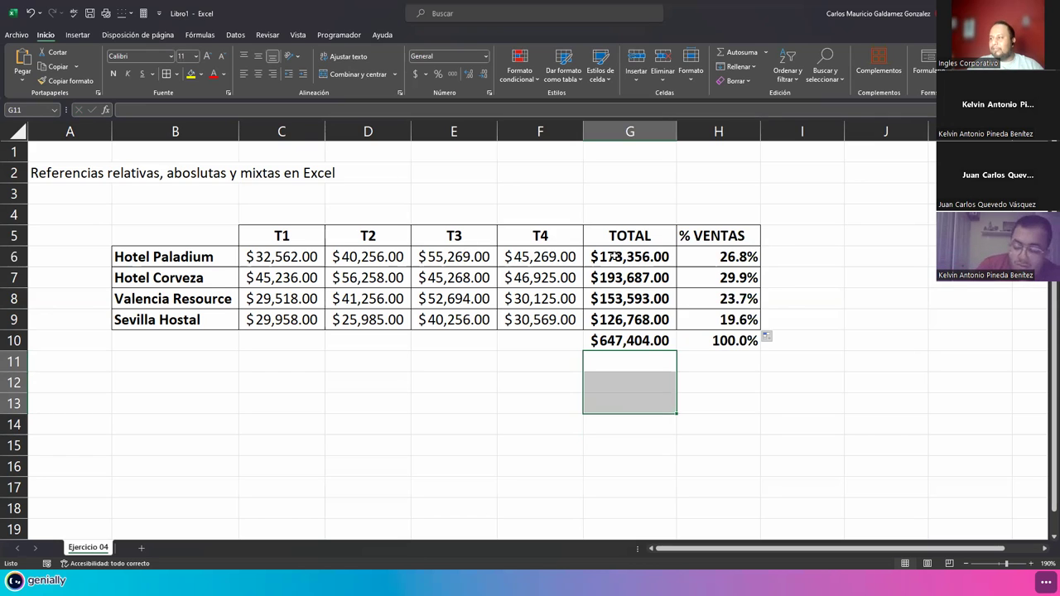
pyautogui.click(611, 257)
pyautogui.click(636, 357)
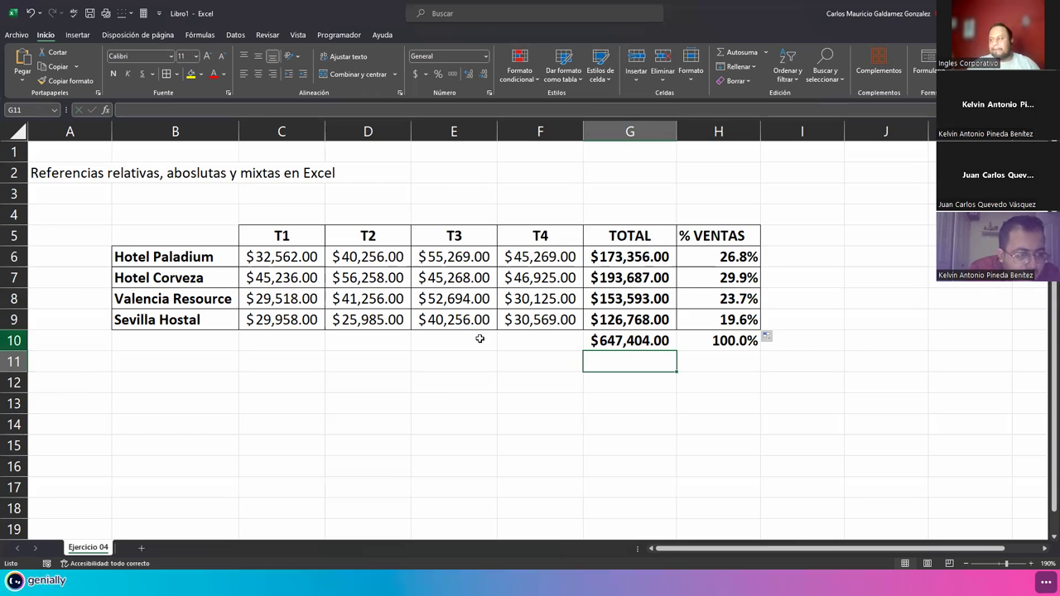
pyautogui.doubleClick(716, 257)
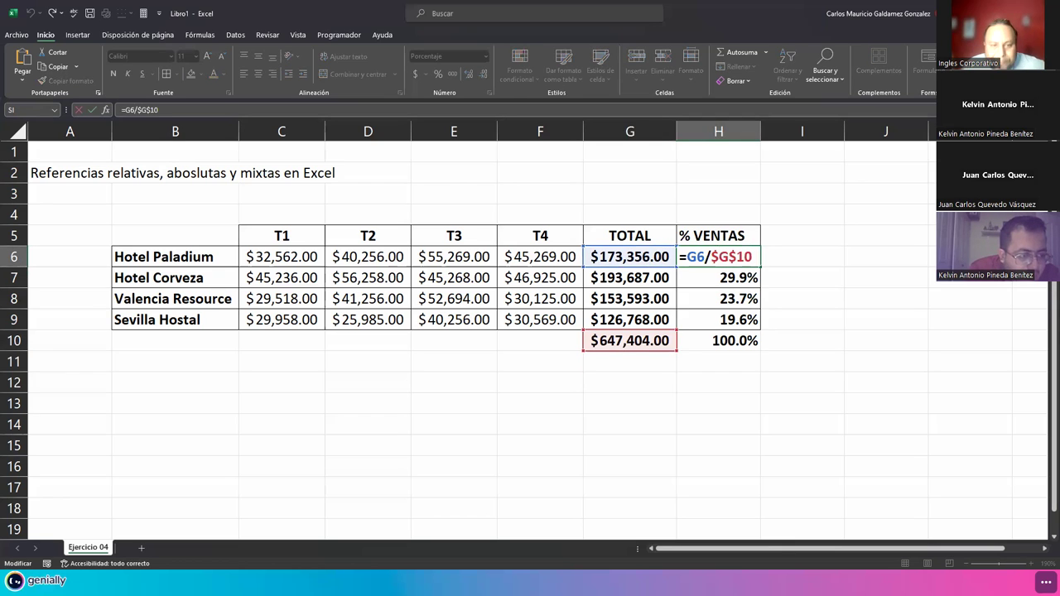
pyautogui.click(752, 257)
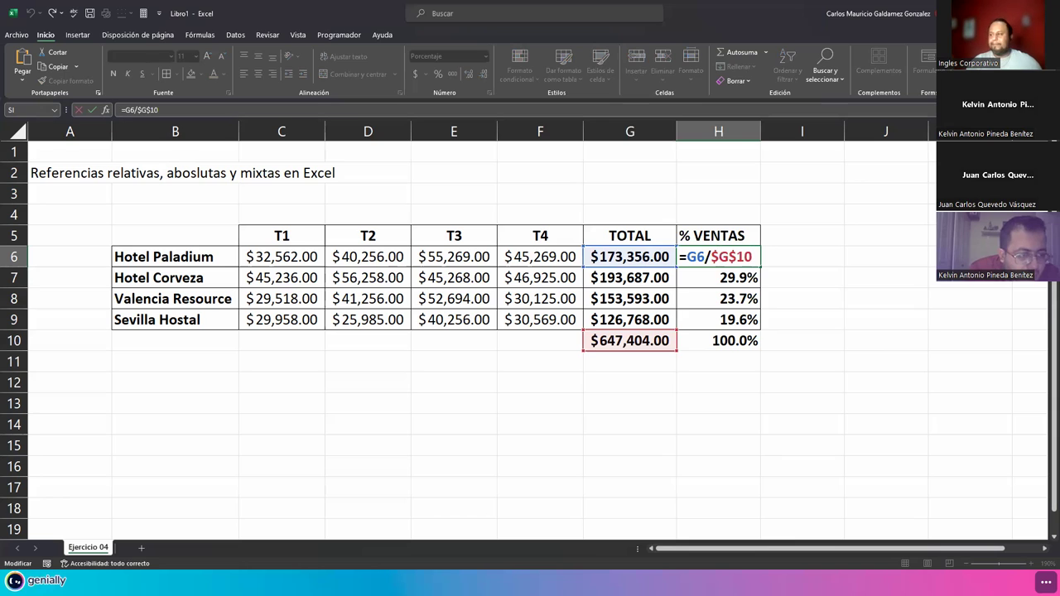
pyautogui.press('Return')
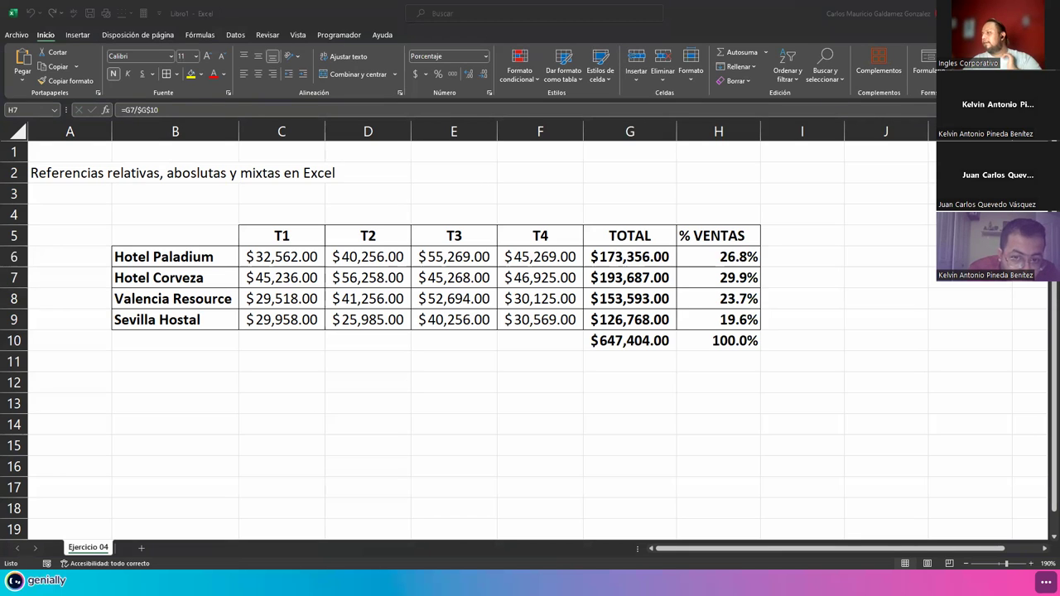
# Step: Apply all borders to the total cells G10:H10 below the hotel table
pyautogui.click(594, 342)
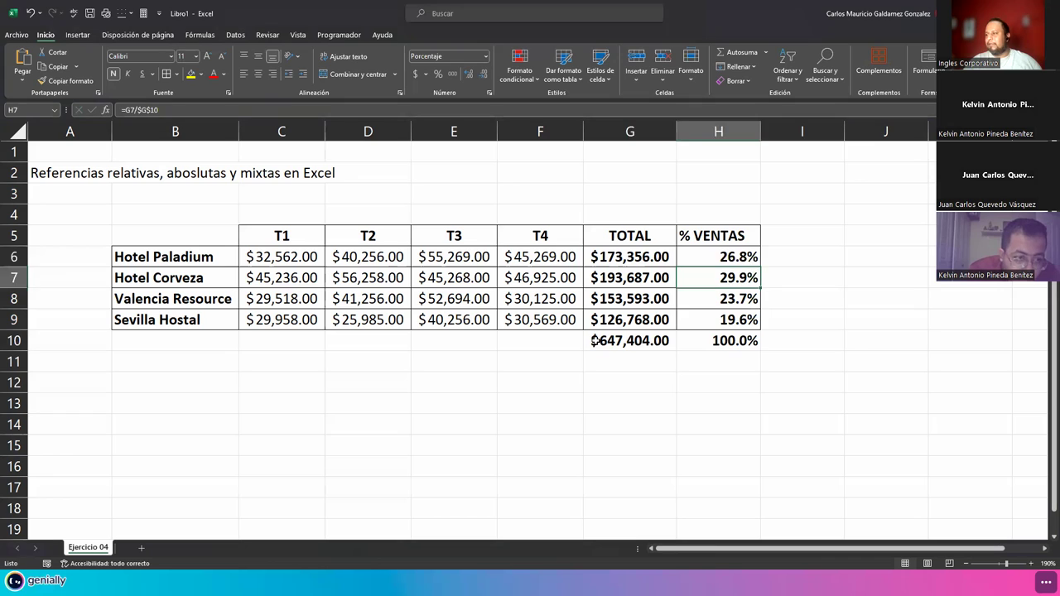
pyautogui.keyDown('shift'); pyautogui.click(720, 341); pyautogui.keyUp('shift')
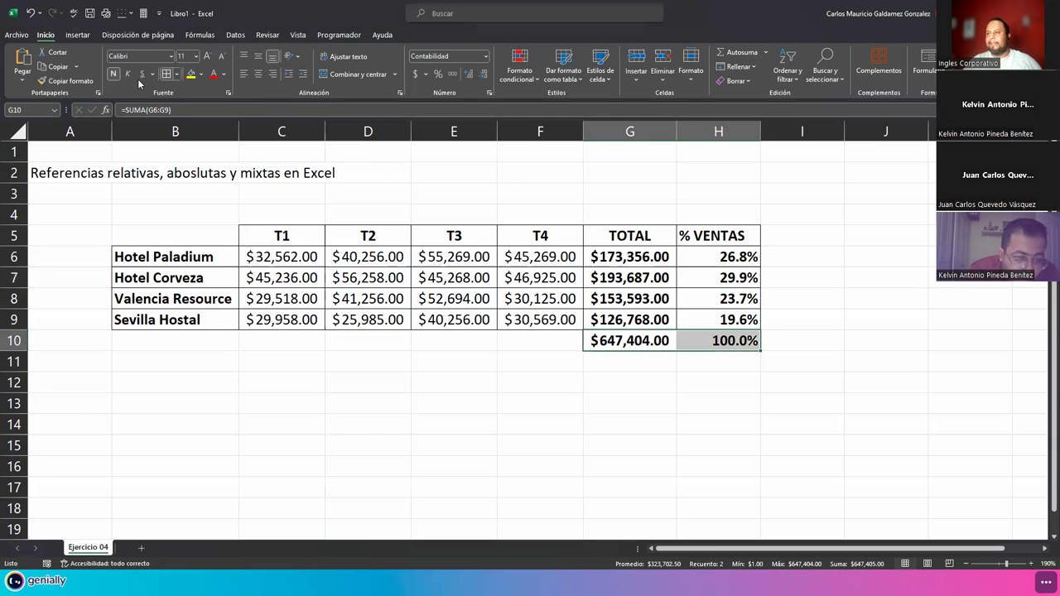
pyautogui.click(472, 378)
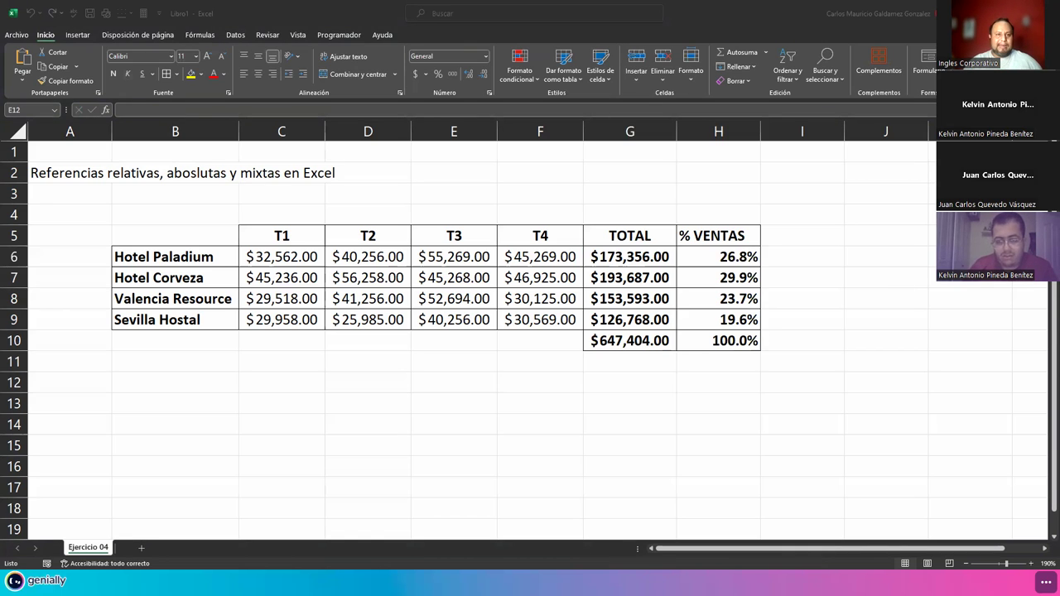
# Step: Switch to Ejercicio 5.pdf in the browser and review the introduction and the sections on relative and absolute references
pyautogui.hotkey('alt', 'Tab')
pyautogui.scroll(20, 568, 243)
pyautogui.scroll(10, 568, 242)
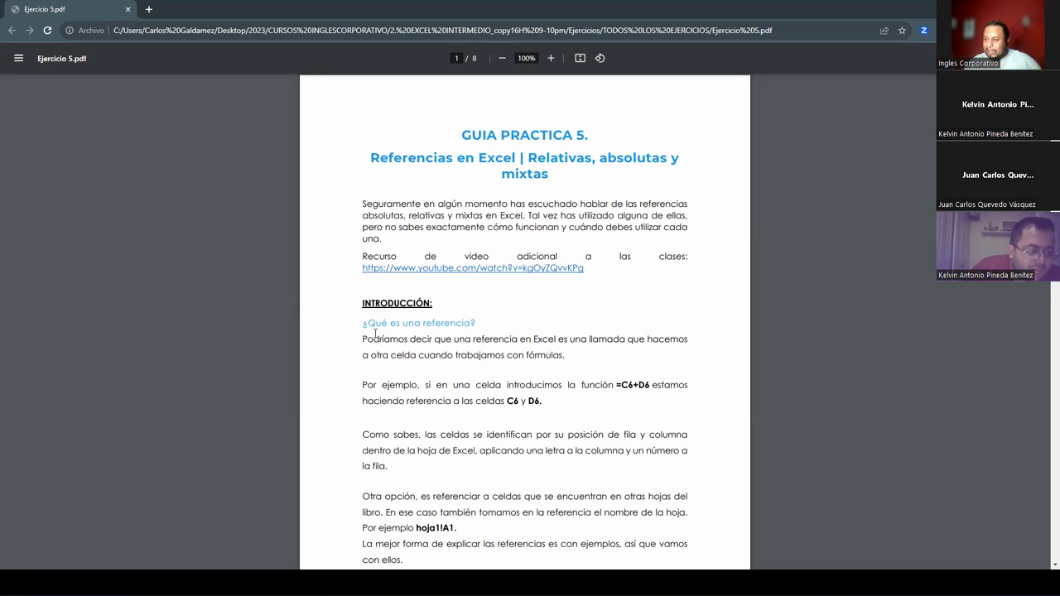
pyautogui.moveTo(364, 323); pyautogui.dragTo(520, 452)
pyautogui.scroll(-10, 523, 440)
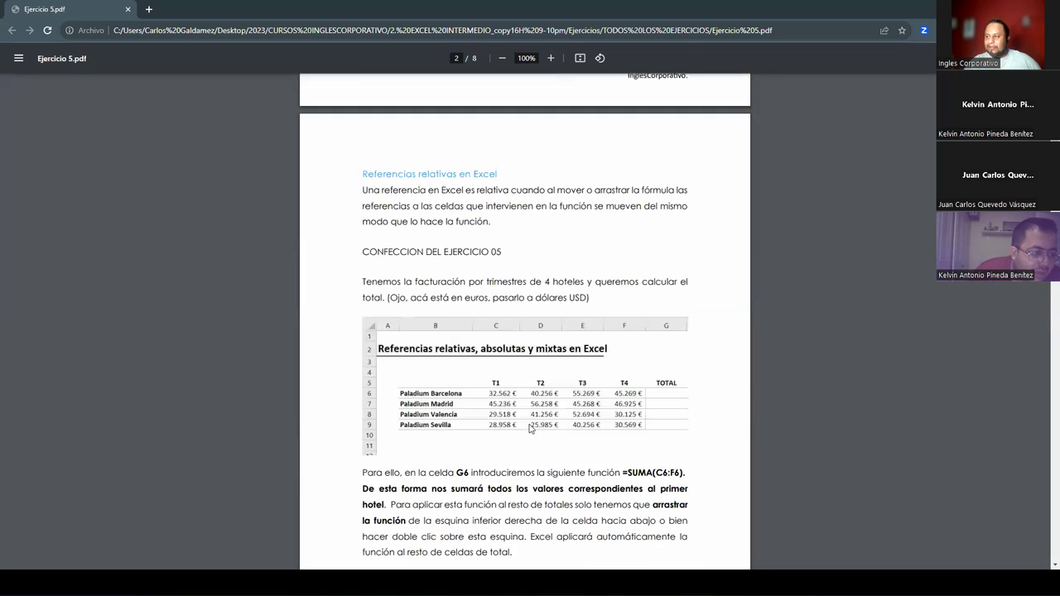
pyautogui.scroll(3, 535, 389)
pyautogui.moveTo(362, 252); pyautogui.dragTo(529, 259)
pyautogui.scroll(-3, 528, 259)
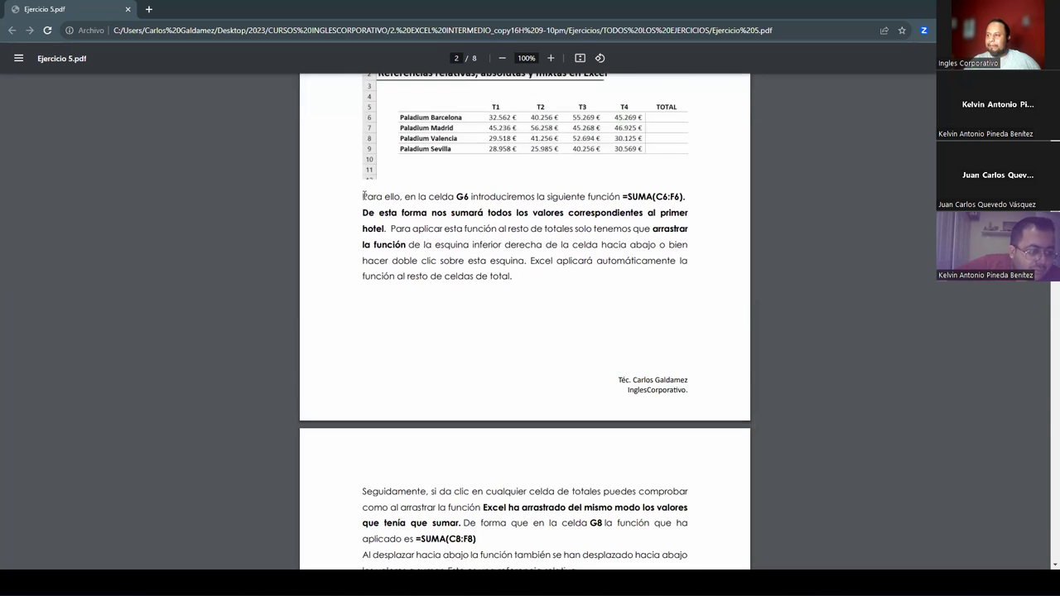
pyautogui.moveTo(364, 196); pyautogui.dragTo(566, 293)
pyautogui.scroll(-3, 571, 305)
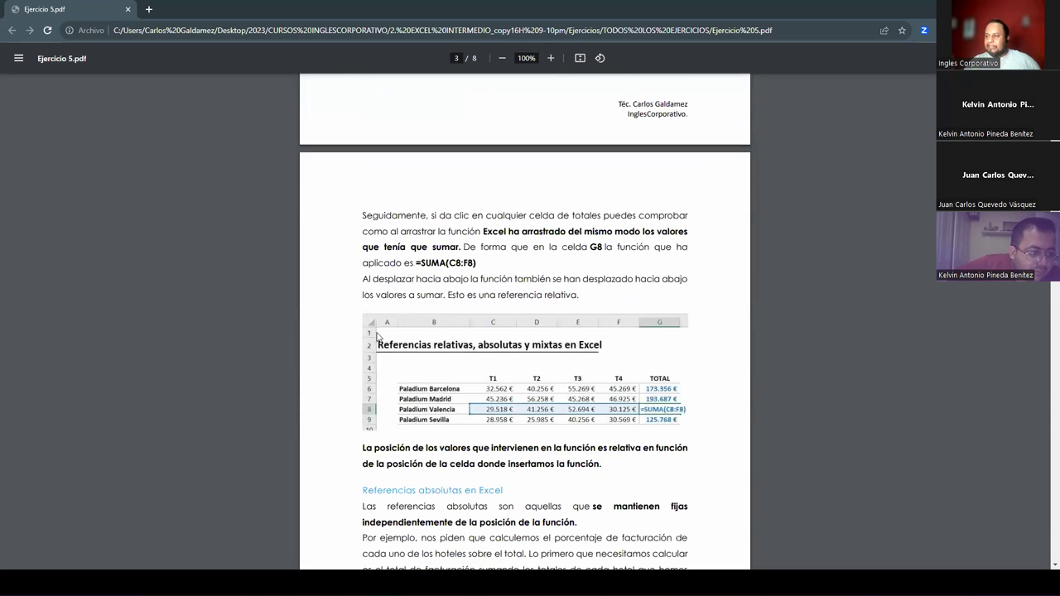
pyautogui.scroll(-7, 578, 381)
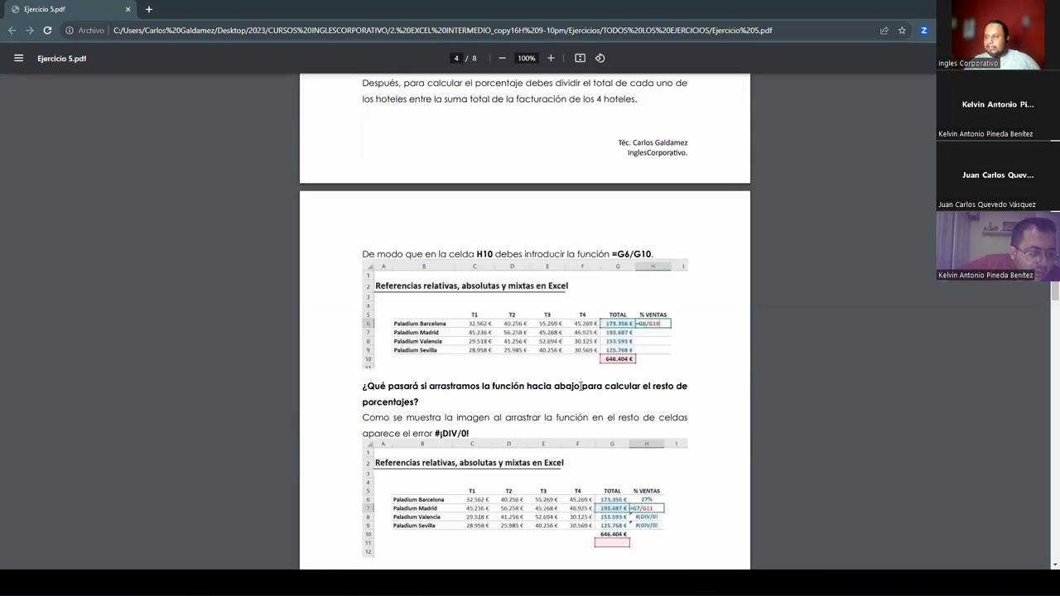
# Step: Read the guide's mixed references sections, including the quarterly percentage table example and the row-fixed variant
pyautogui.scroll(-18, 584, 376)
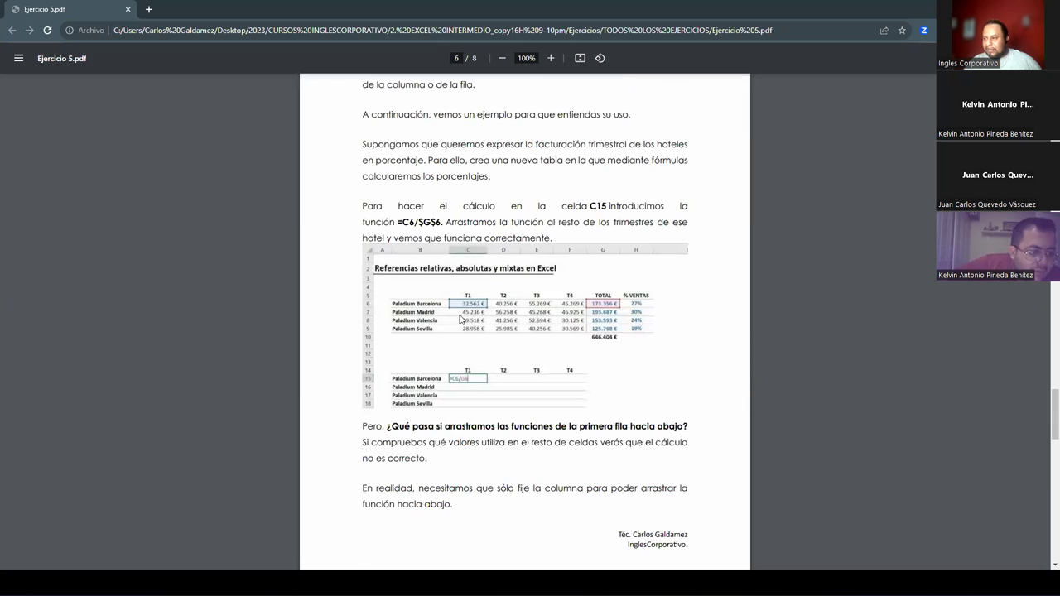
pyautogui.scroll(-8, 460, 319)
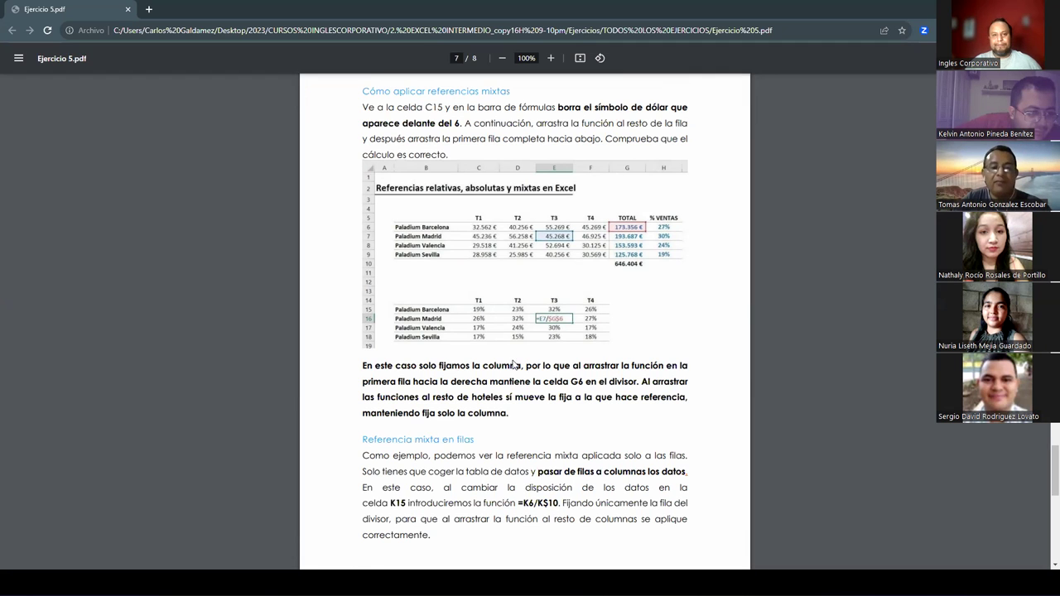
pyautogui.scroll(3, 566, 277)
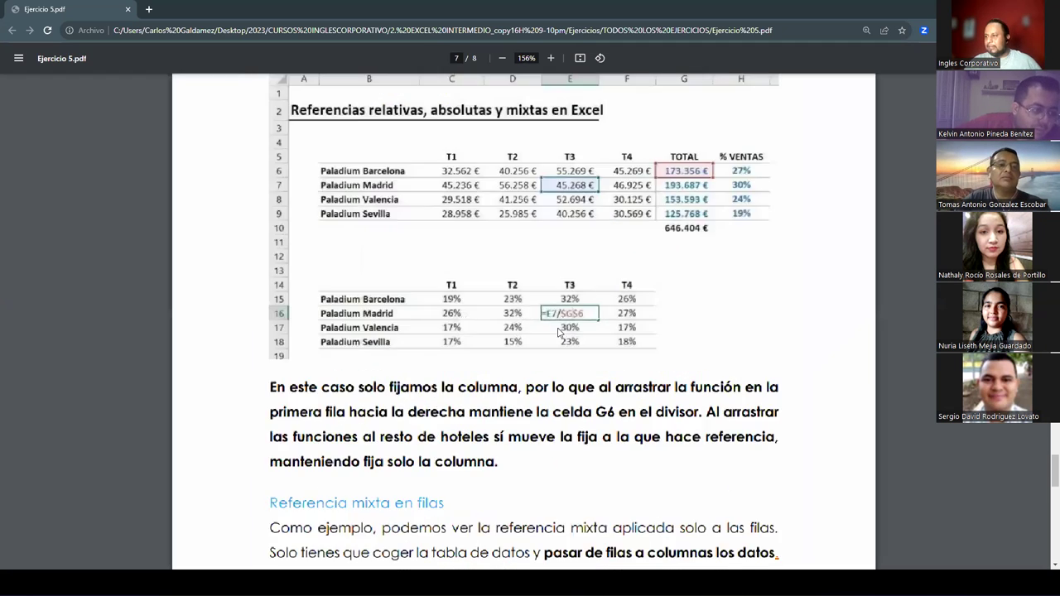
pyautogui.scroll(3, 559, 331)
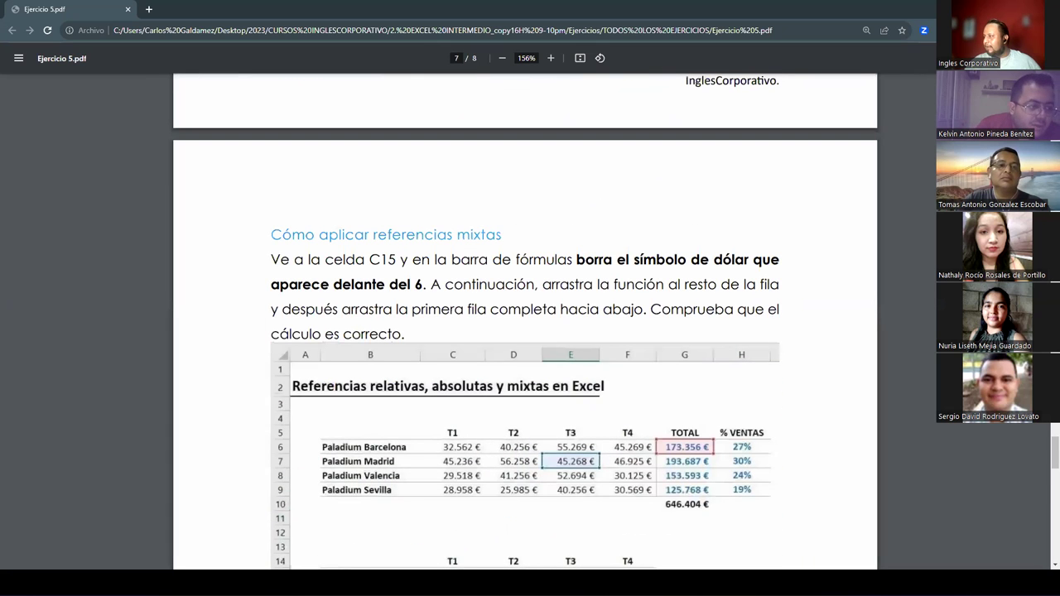
pyautogui.scroll(-4, 1043, 472)
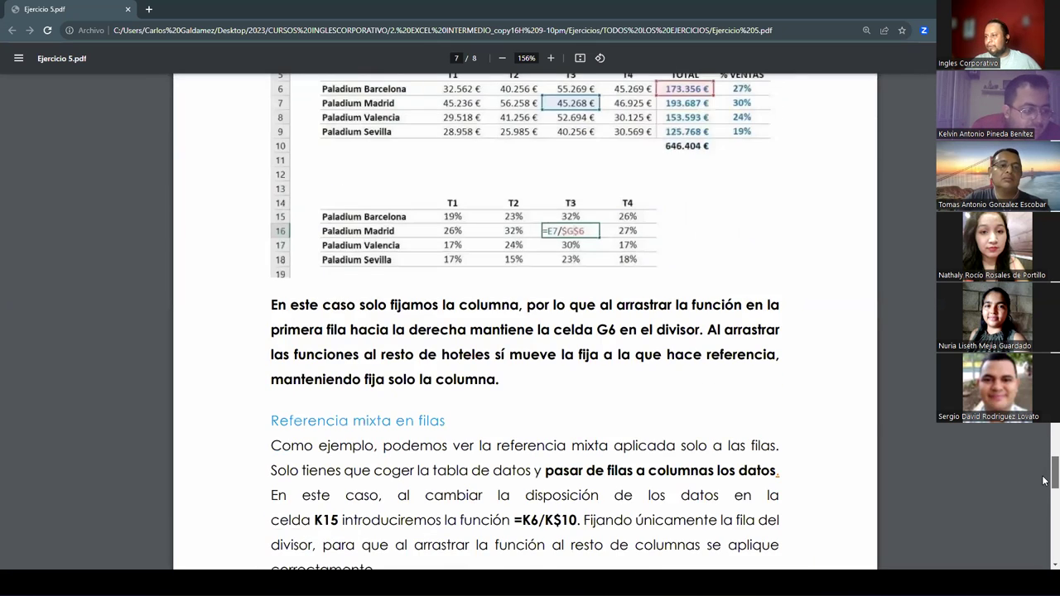
pyautogui.scroll(2, 1044, 485)
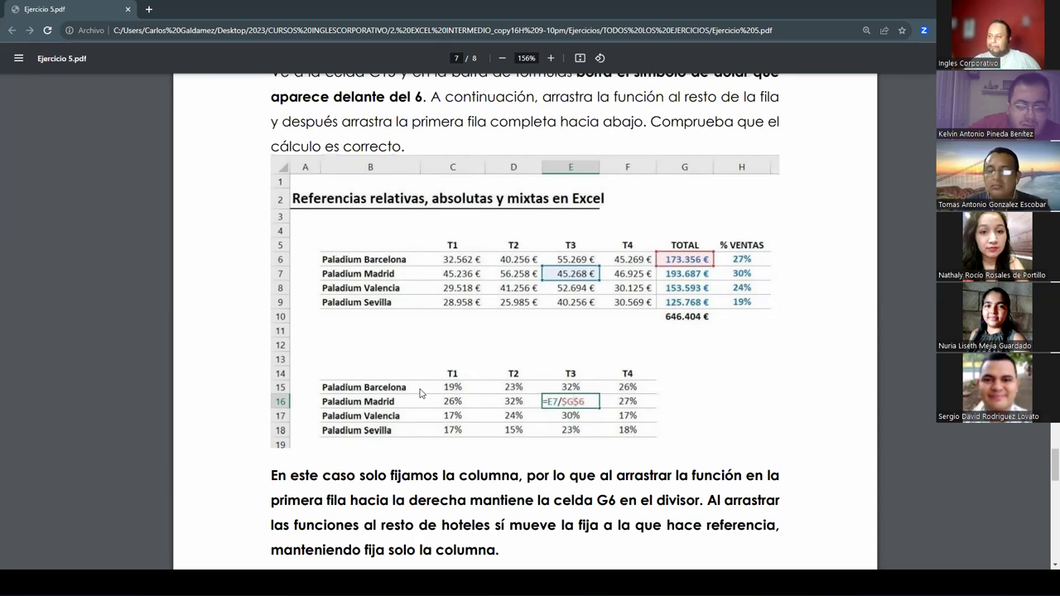
pyautogui.scroll(-3, 423, 393)
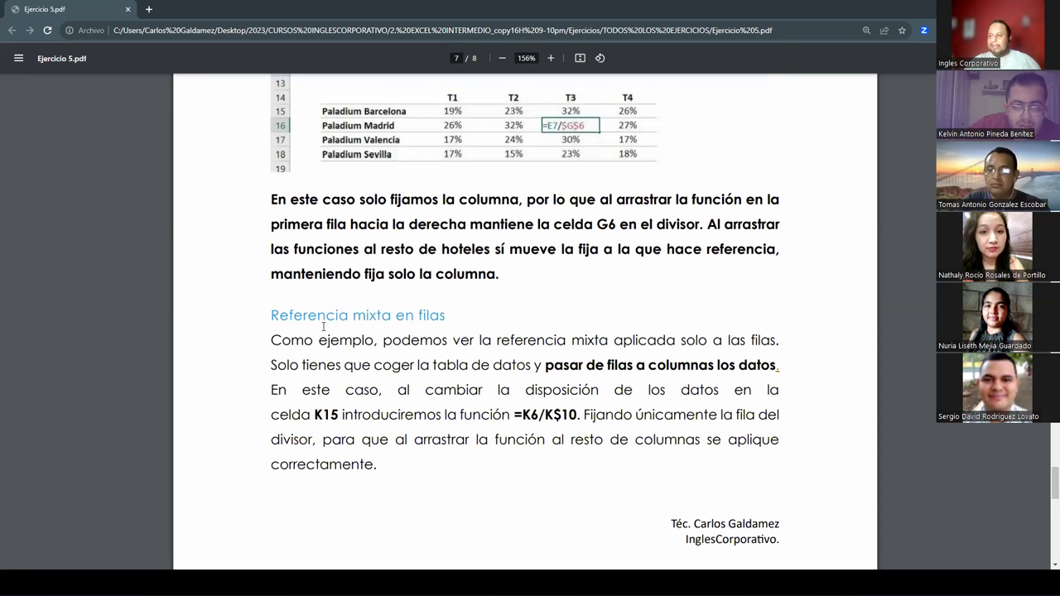
pyautogui.scroll(7, 378, 340)
pyautogui.scroll(10, 377, 340)
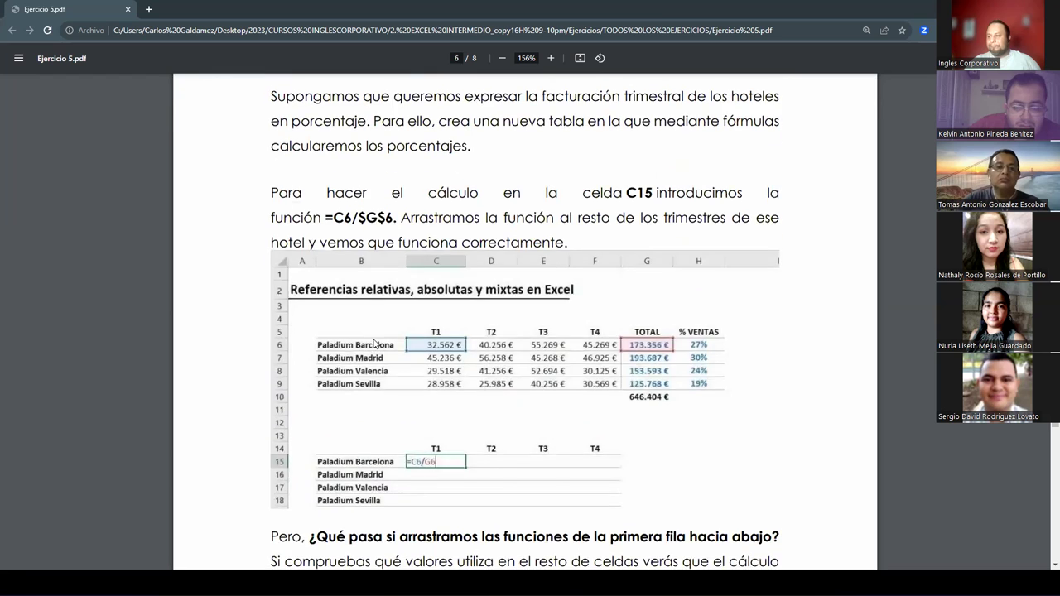
pyautogui.moveTo(267, 232); pyautogui.dragTo(428, 229)
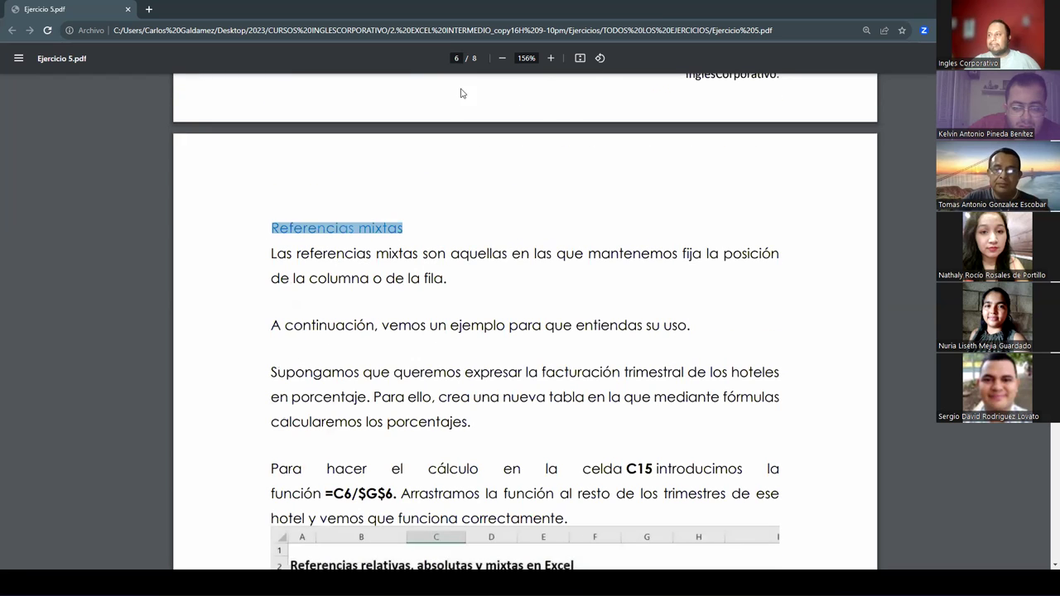
pyautogui.scroll(-20, 521, 287)
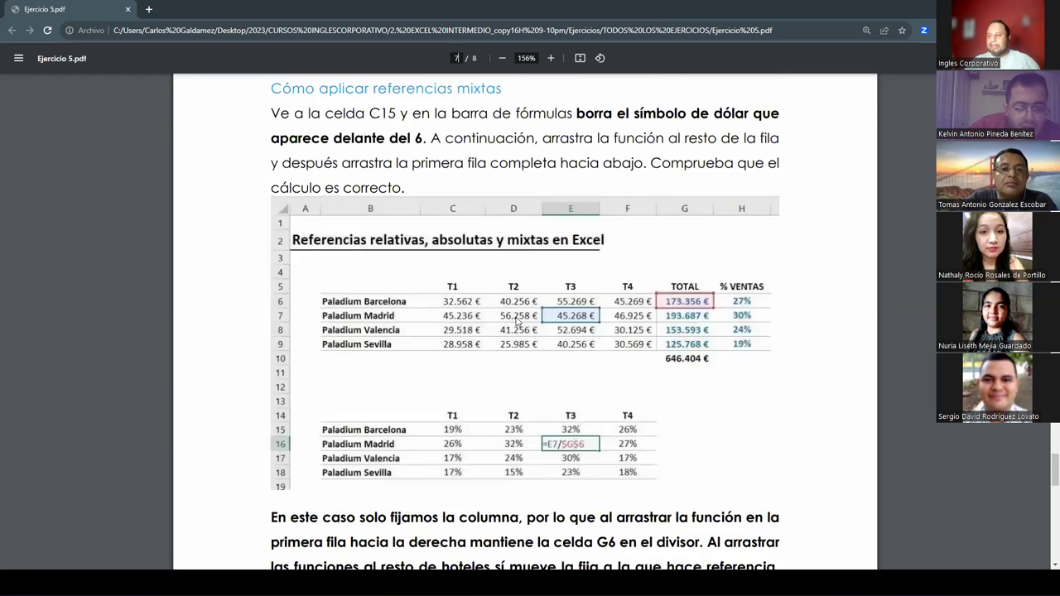
# Step: Study the "Truco para aplicar referencias en Excel" section on cycling between absolute, mixed and relative references with F4
pyautogui.scroll(-3, 522, 405)
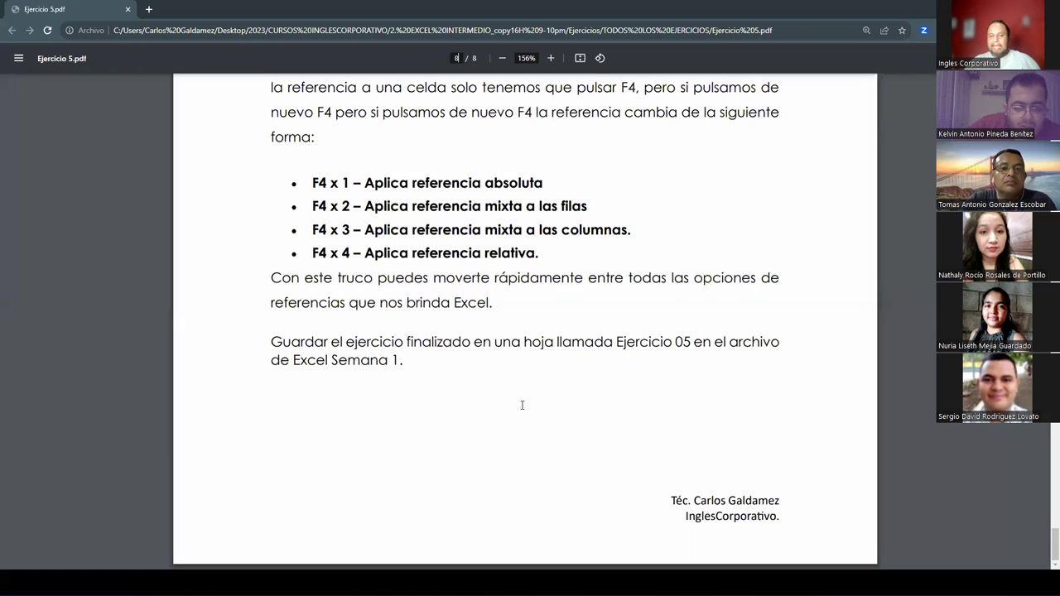
pyautogui.scroll(3, 497, 286)
pyautogui.scroll(-3, 580, 331)
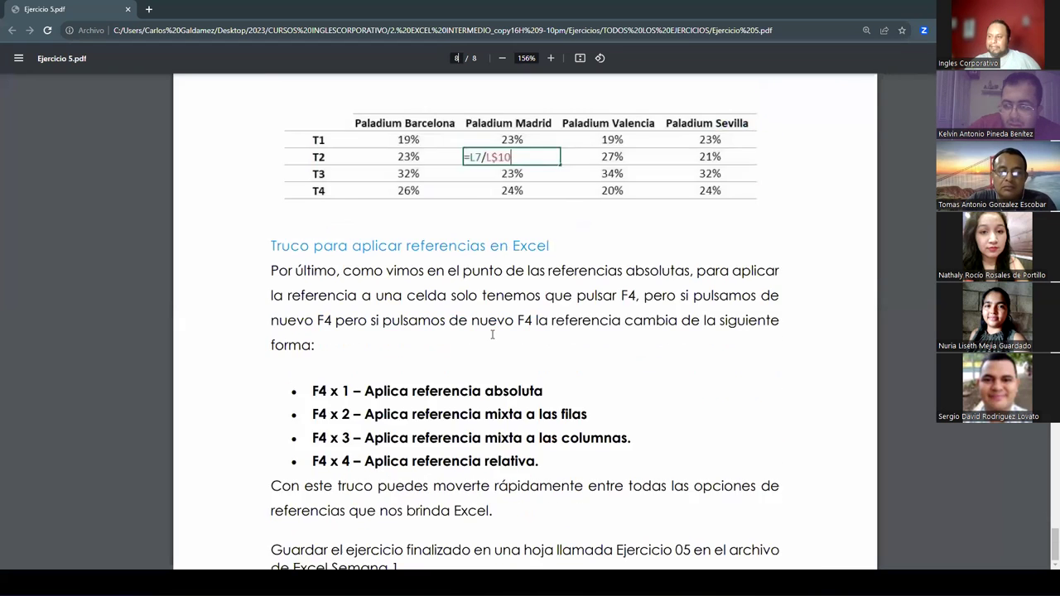
pyautogui.scroll(5, 1046, 531)
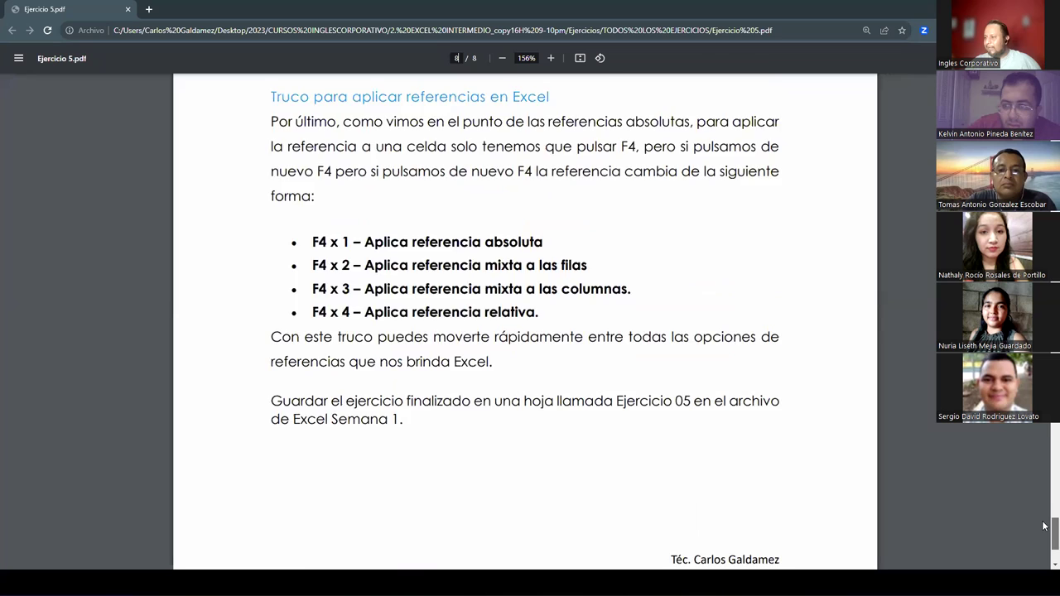
pyautogui.scroll(-1, 1045, 530)
pyautogui.moveTo(271, 190); pyautogui.dragTo(584, 185)
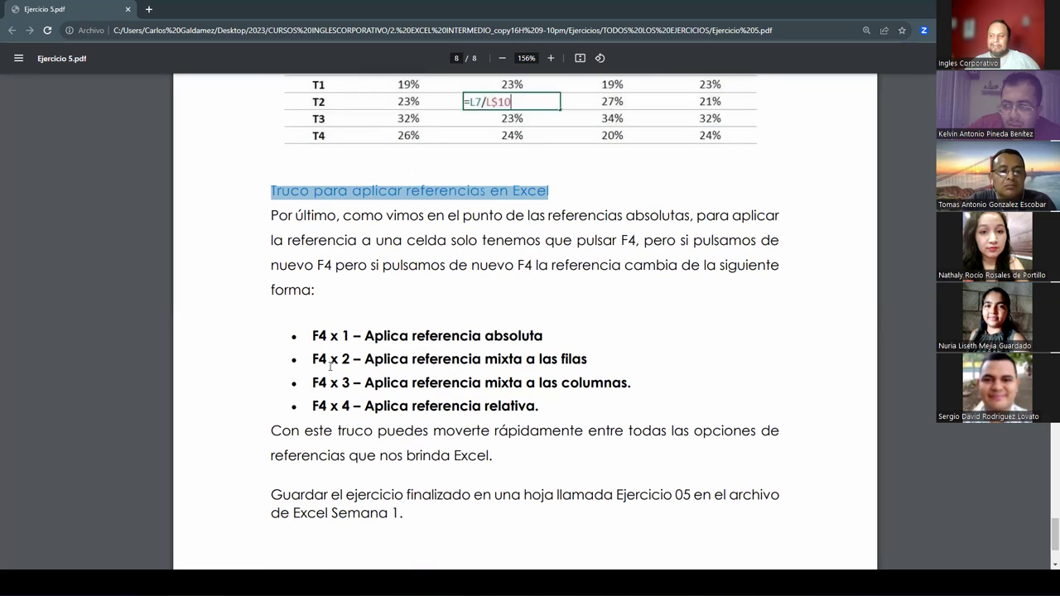
pyautogui.moveTo(312, 339); pyautogui.dragTo(340, 337)
pyautogui.click(403, 336)
pyautogui.moveTo(404, 337); pyautogui.dragTo(585, 337)
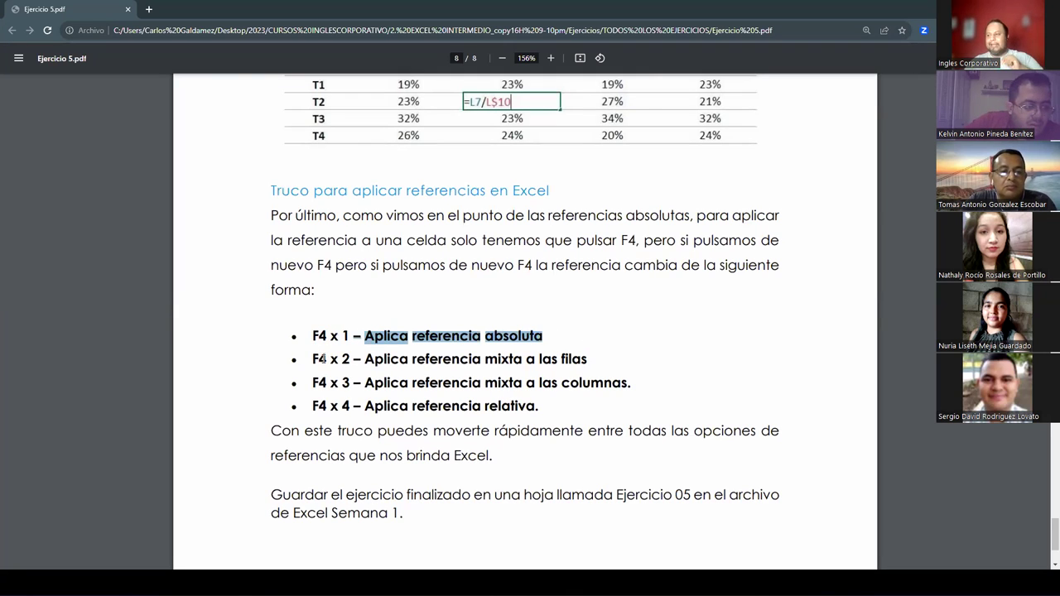
pyautogui.moveTo(312, 359); pyautogui.dragTo(586, 367)
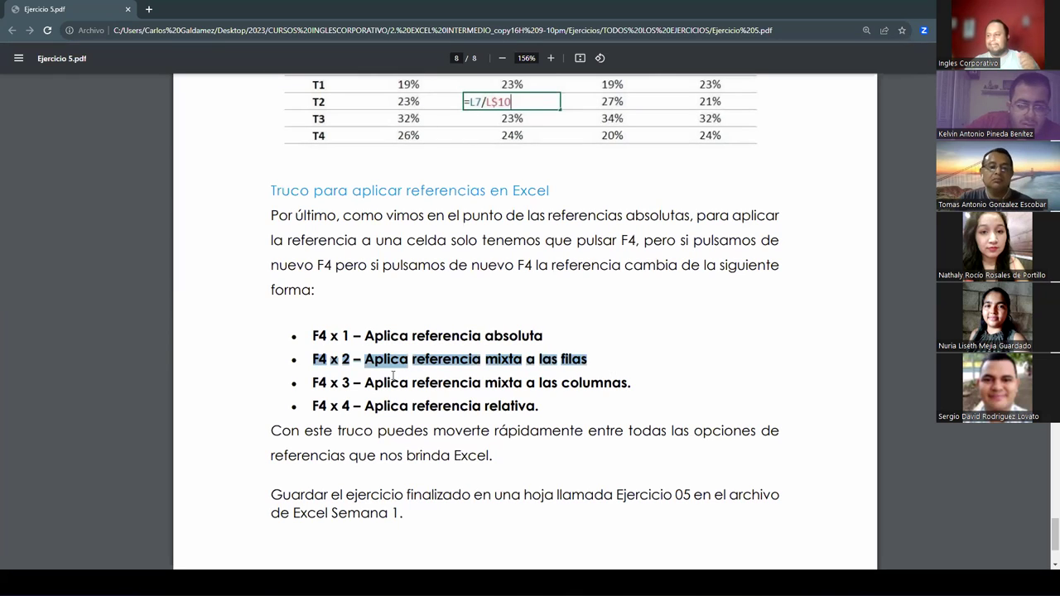
pyautogui.click(327, 385)
pyautogui.moveTo(327, 386); pyautogui.dragTo(633, 385)
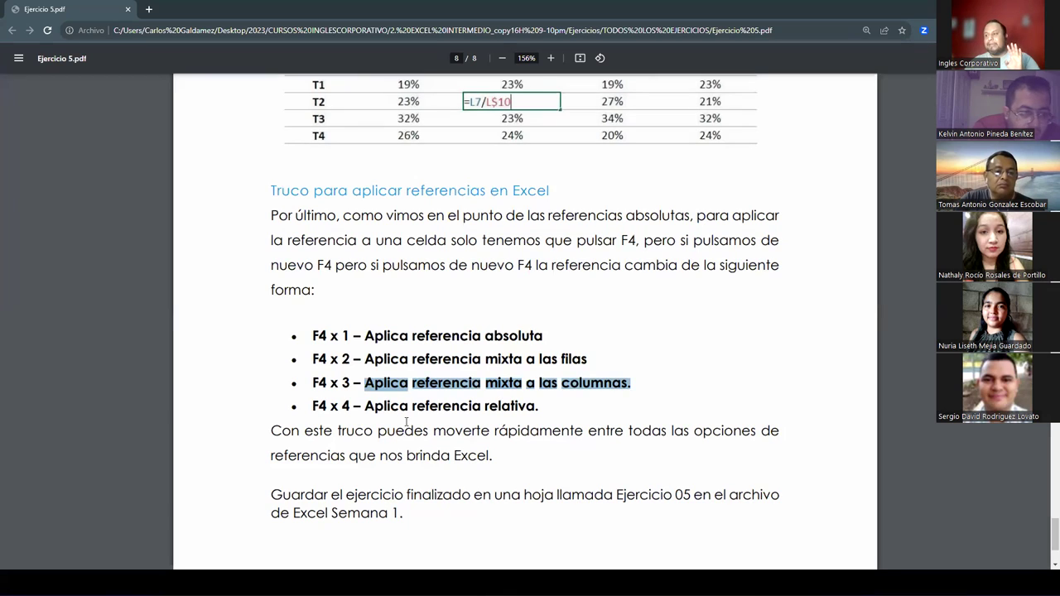
pyautogui.click(367, 408)
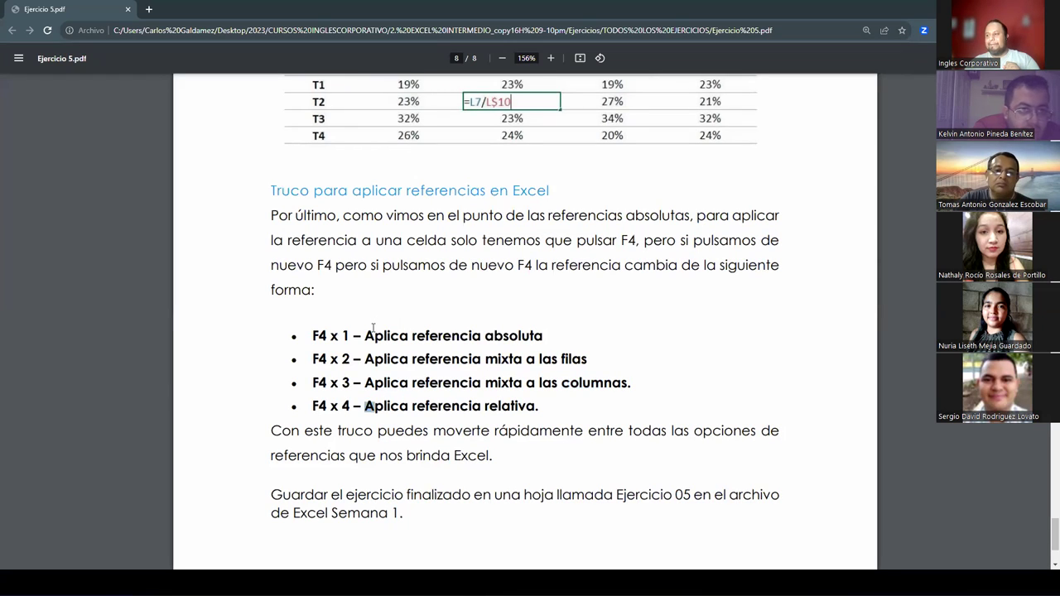
pyautogui.moveTo(362, 335); pyautogui.dragTo(581, 333)
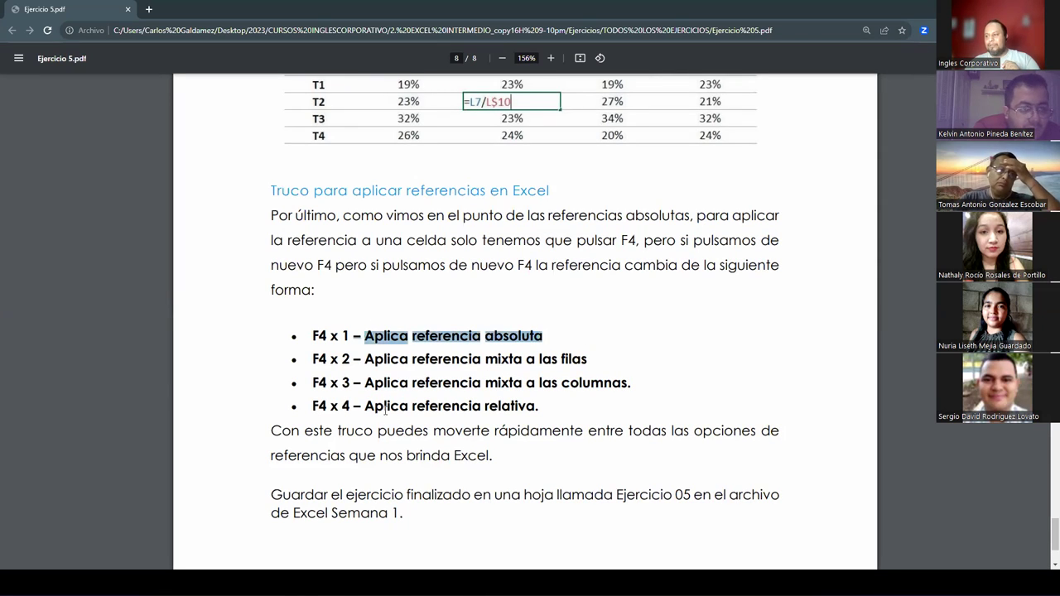
pyautogui.moveTo(365, 408); pyautogui.dragTo(555, 408)
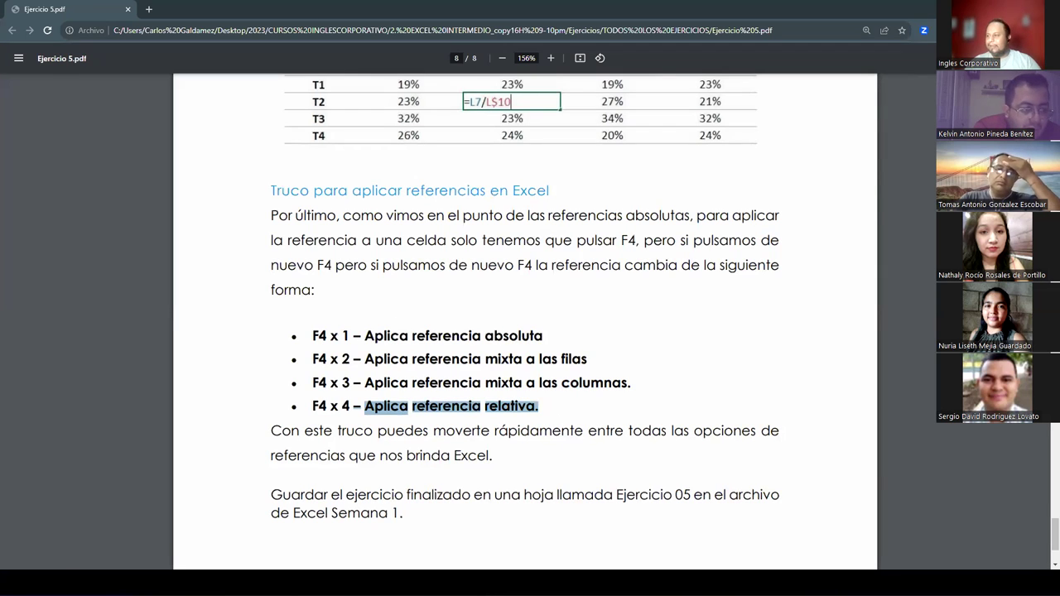
# Step: Switch to the Excel workbook and begin the formula =C6 in cell E3
pyautogui.hotkey('alt', 'Tab')
pyautogui.write('=')
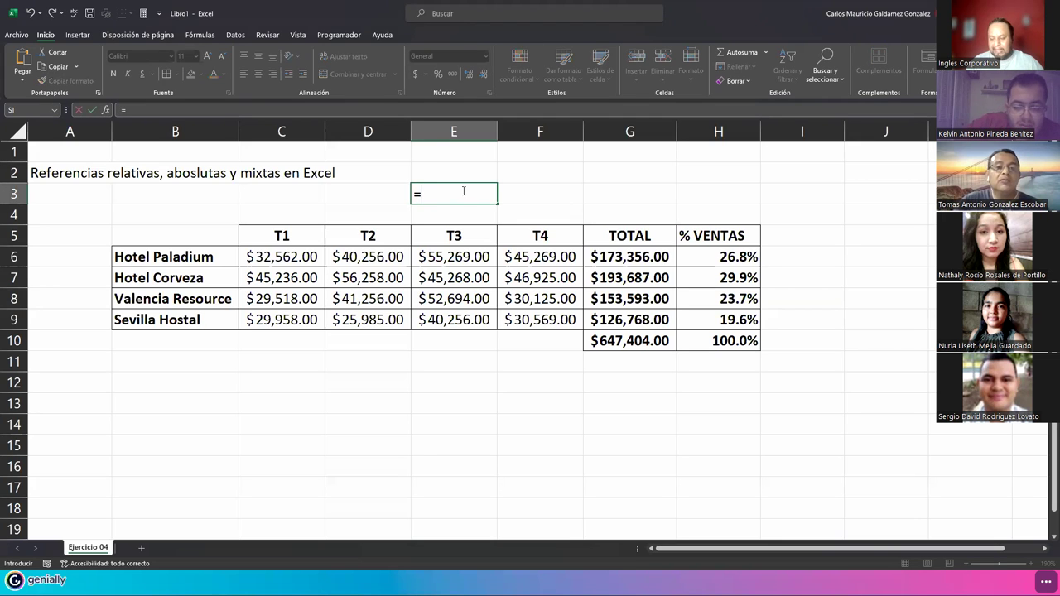
pyautogui.write('v6')
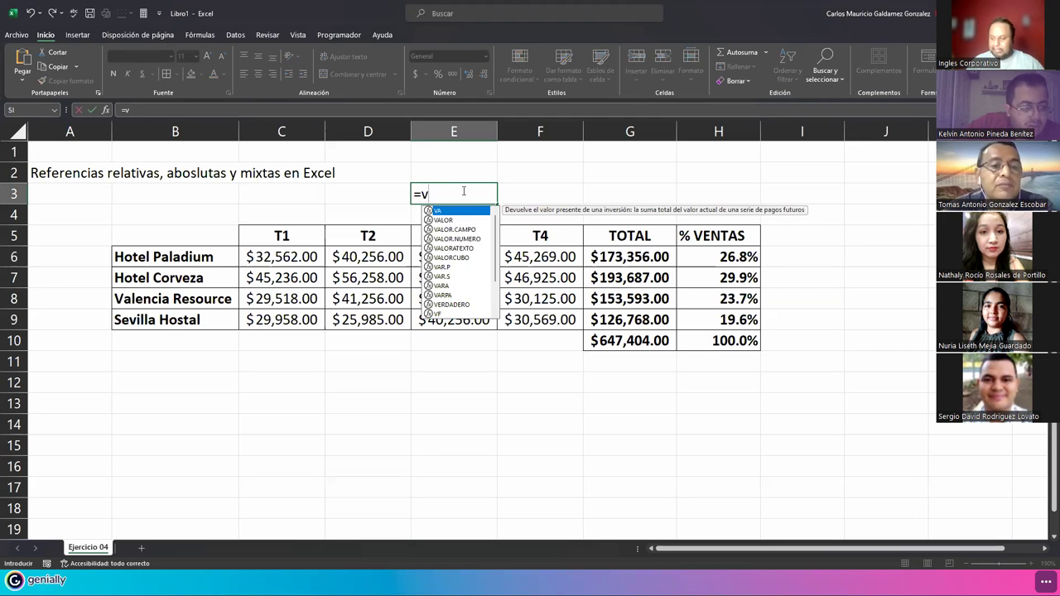
pyautogui.press('BackSpace')
pyautogui.press('BackSpace')
pyautogui.write('c6')
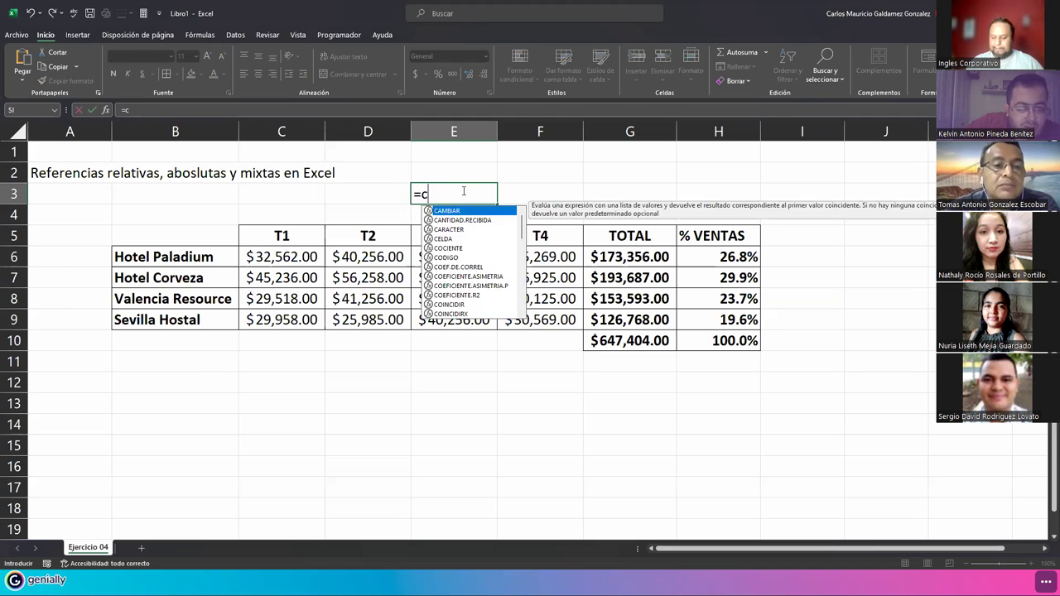
pyautogui.press('BackSpace')
pyautogui.press('BackSpace')
pyautogui.write('C6')
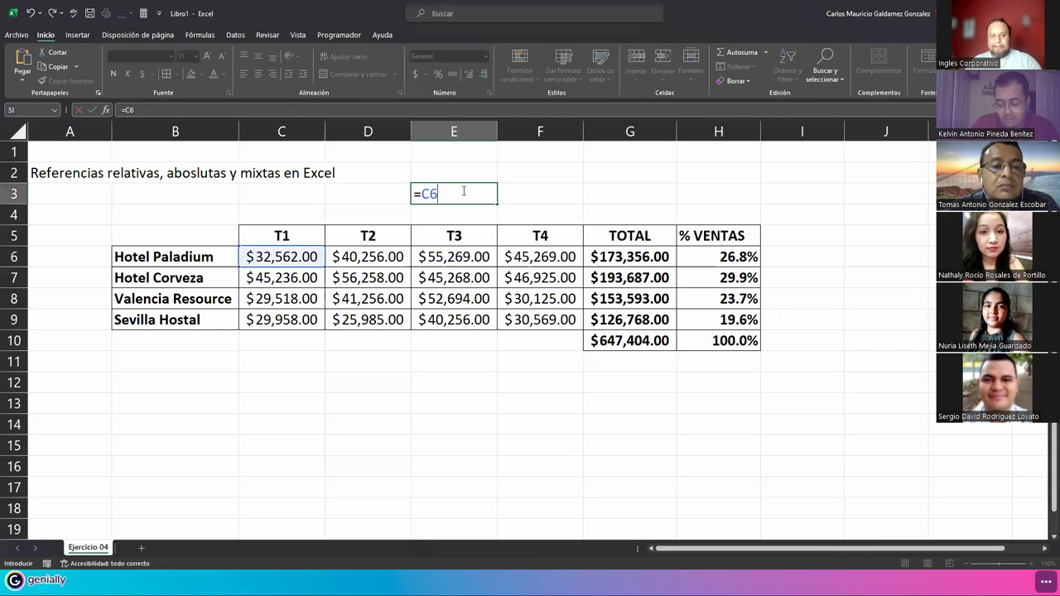
# Step: Cycle the C6 reference in E3 through $C$6, C$6, $C6 and back to C6, and discard the entry
pyautogui.press('F4')
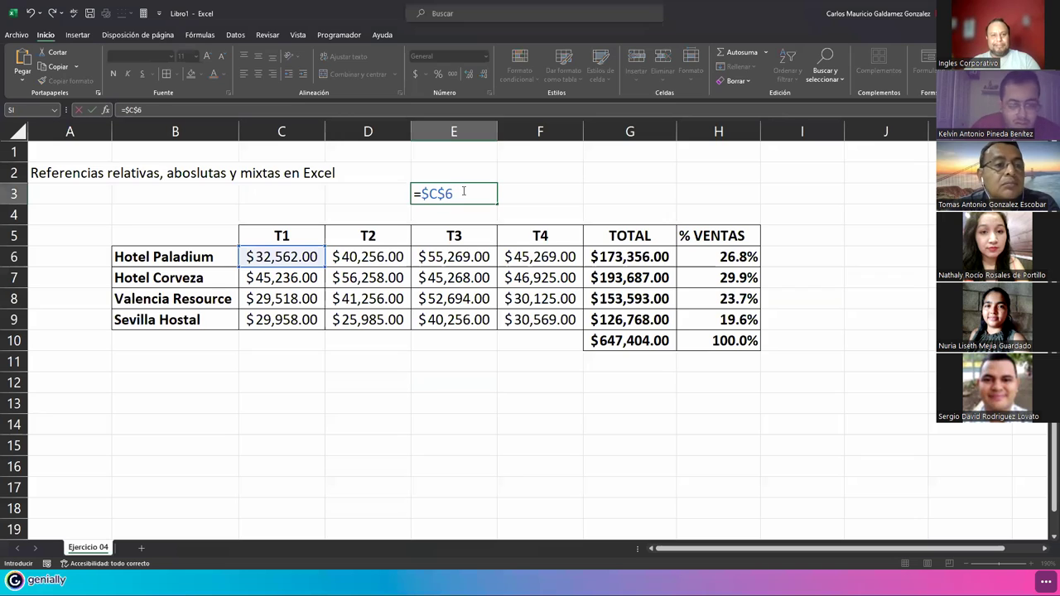
pyautogui.press('F4')
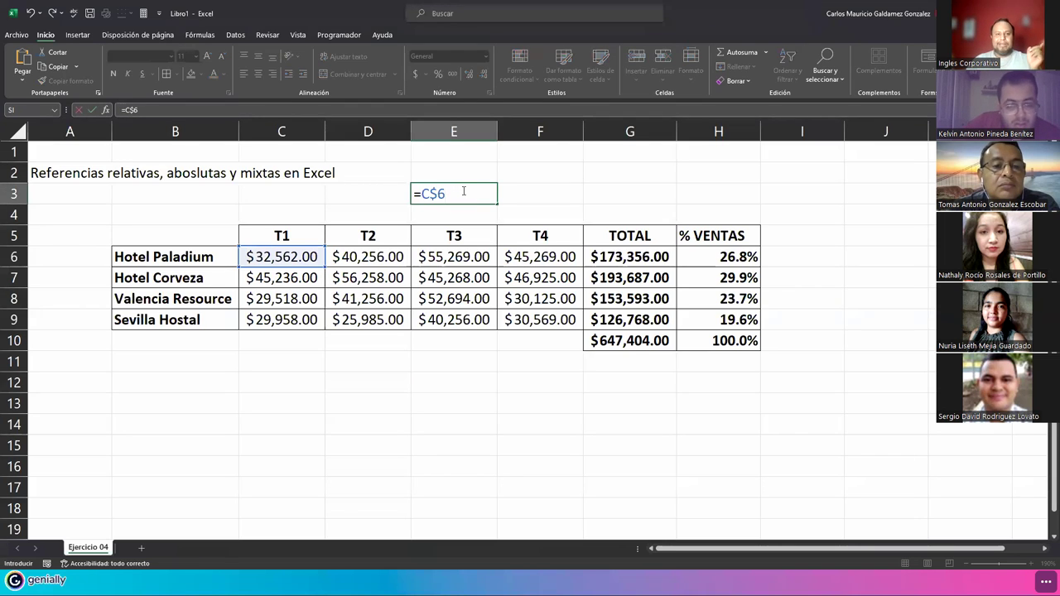
pyautogui.press('F4')
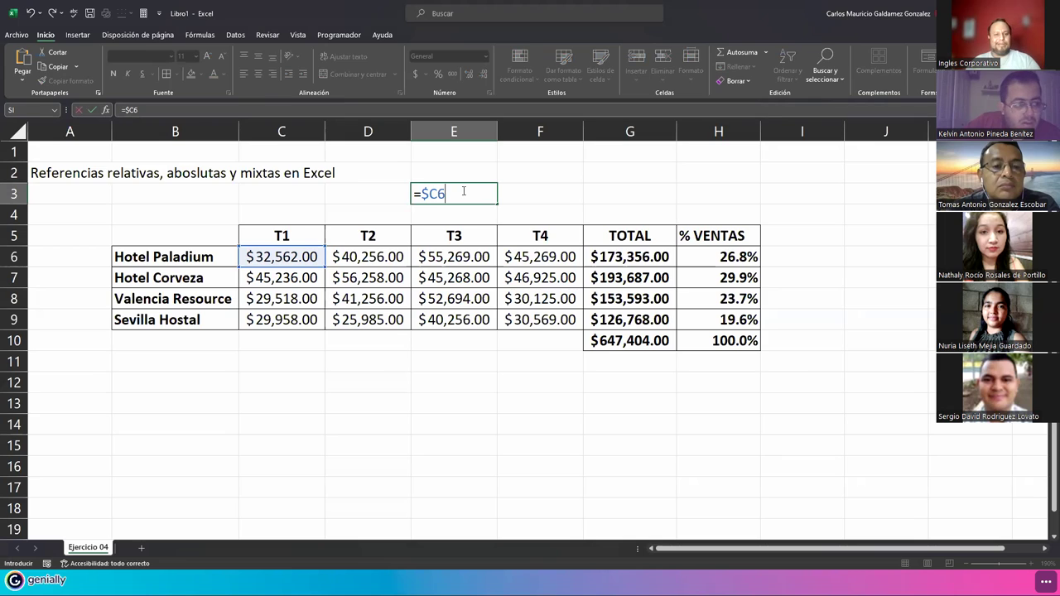
pyautogui.press('F4')
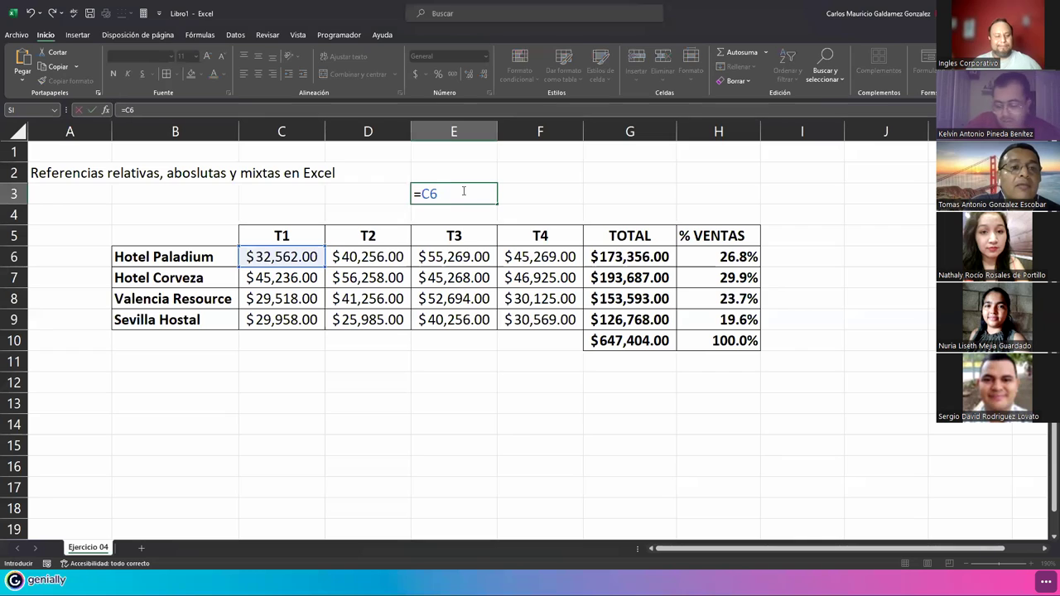
pyautogui.press('Escape')
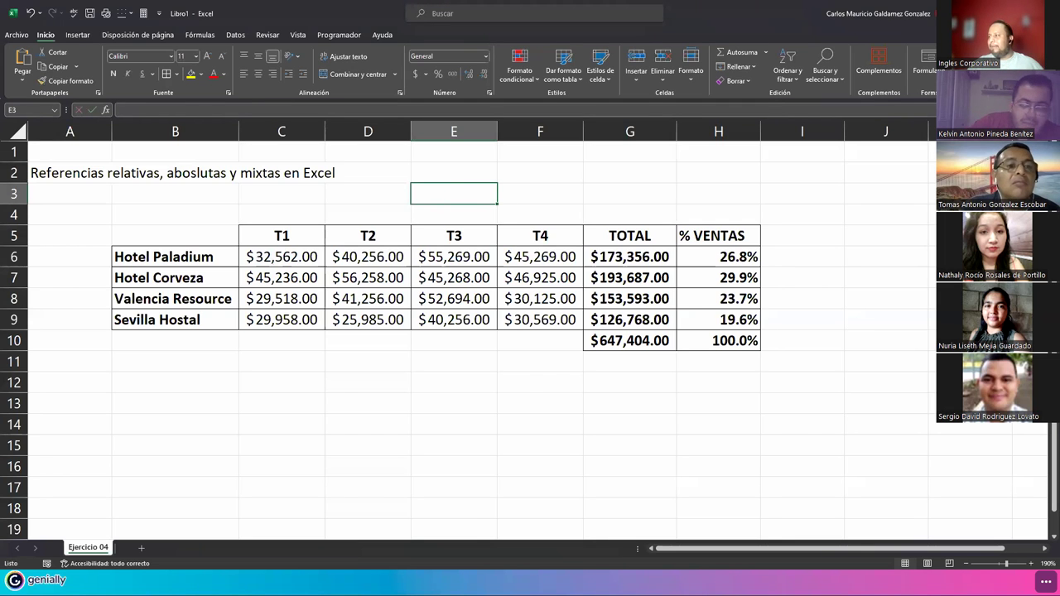
# Step: Switch back to Ejercicio 5.pdf in the browser and return to the "GUIA PRACTICA 5" title on the first page
pyautogui.hotkey('alt', 'Tab')
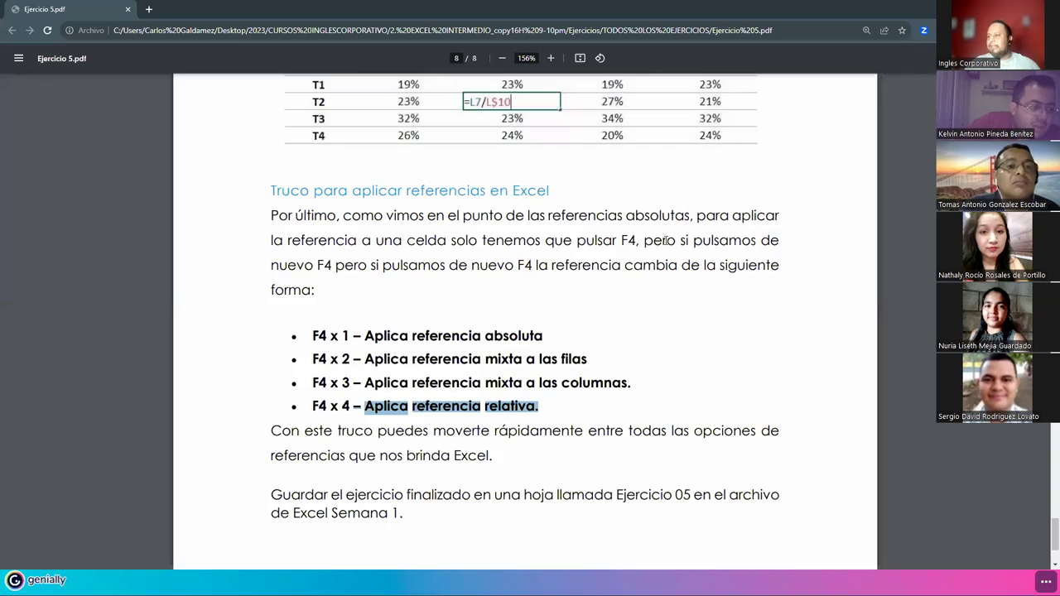
pyautogui.scroll(-2, 594, 319)
pyautogui.scroll(5, 600, 325)
pyautogui.scroll(20, 602, 325)
pyautogui.scroll(20, 602, 325)
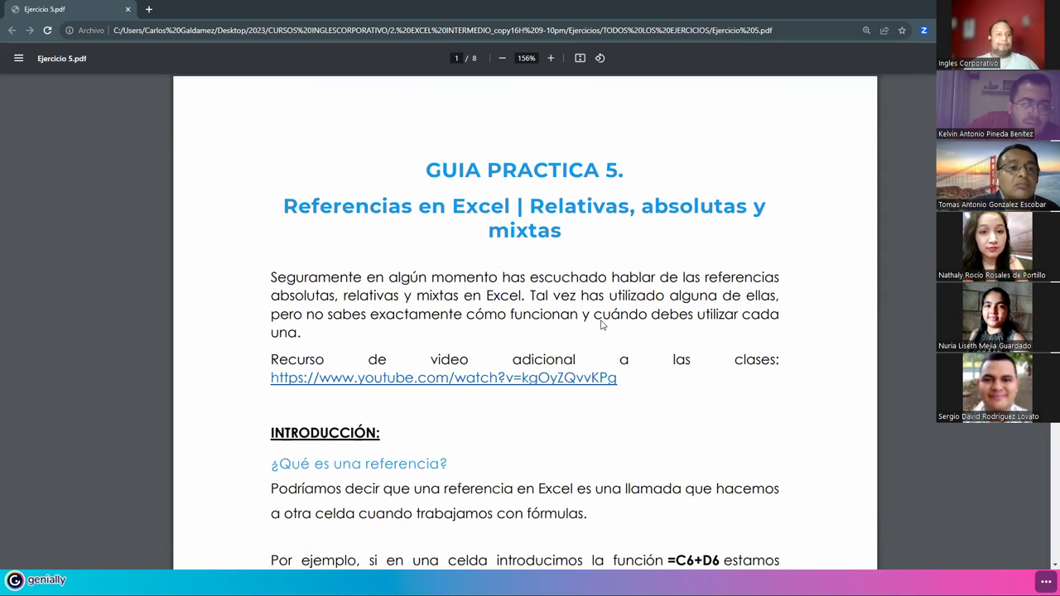
pyautogui.moveTo(426, 170); pyautogui.dragTo(622, 173)
pyautogui.click(622, 173)
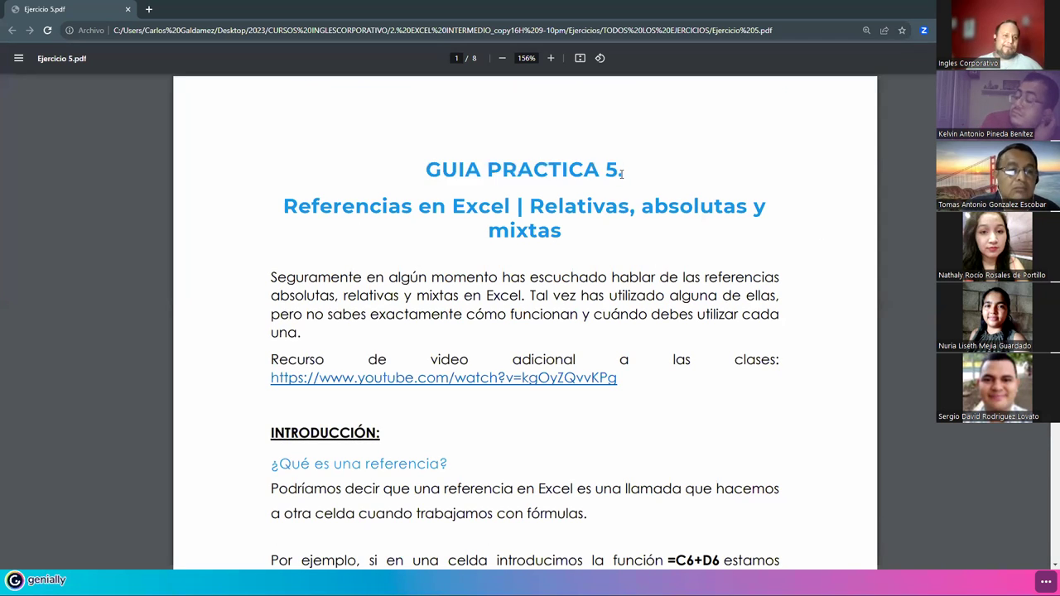